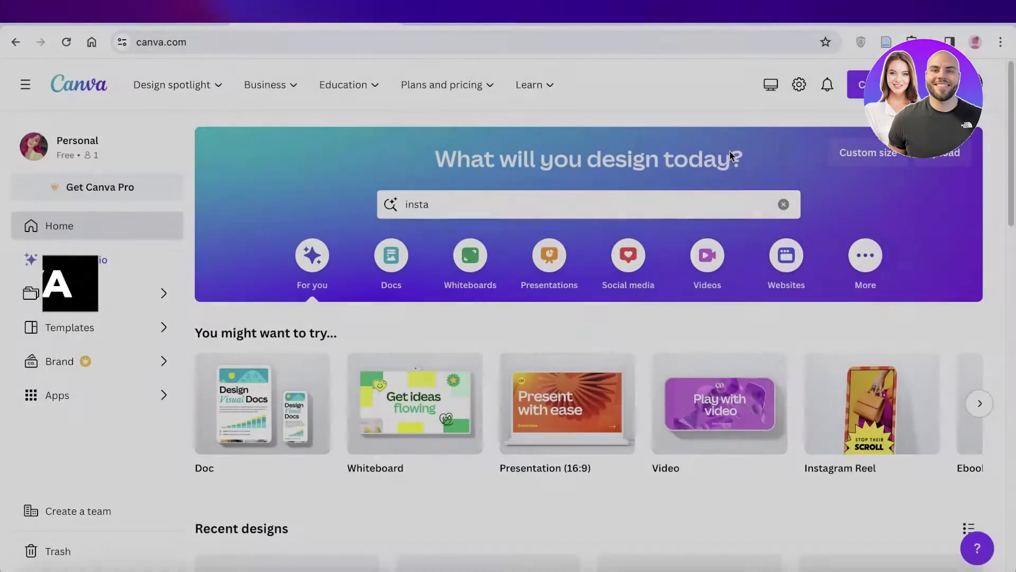
- Open the Typographic Neon eBook Template from the recent designs and look through its pages
{"action": "scroll", "coordinate": [735, 162], "scroll_direction": "down", "scroll_amount": 3}
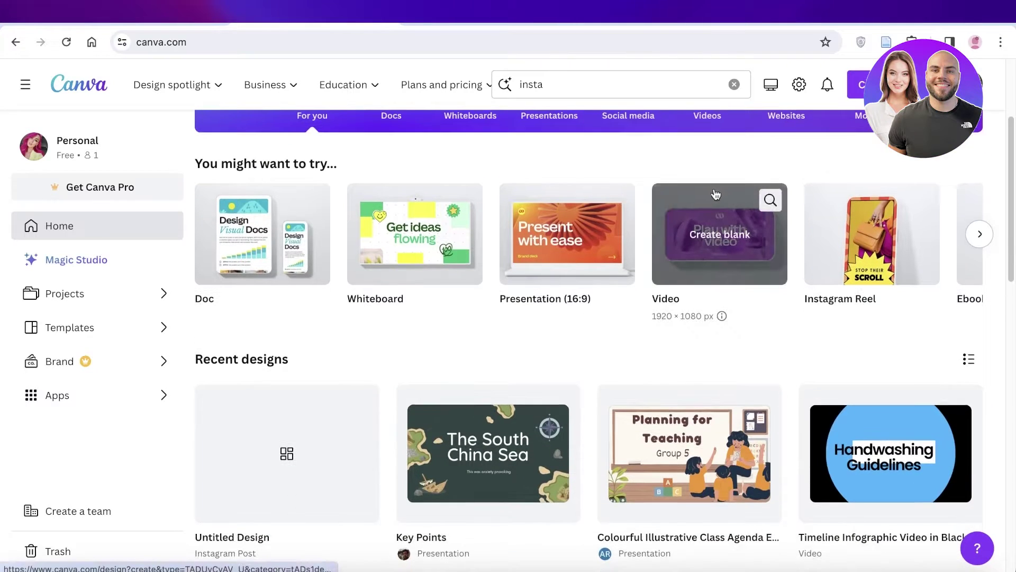
{"action": "scroll", "coordinate": [625, 265], "scroll_direction": "down", "scroll_amount": 1}
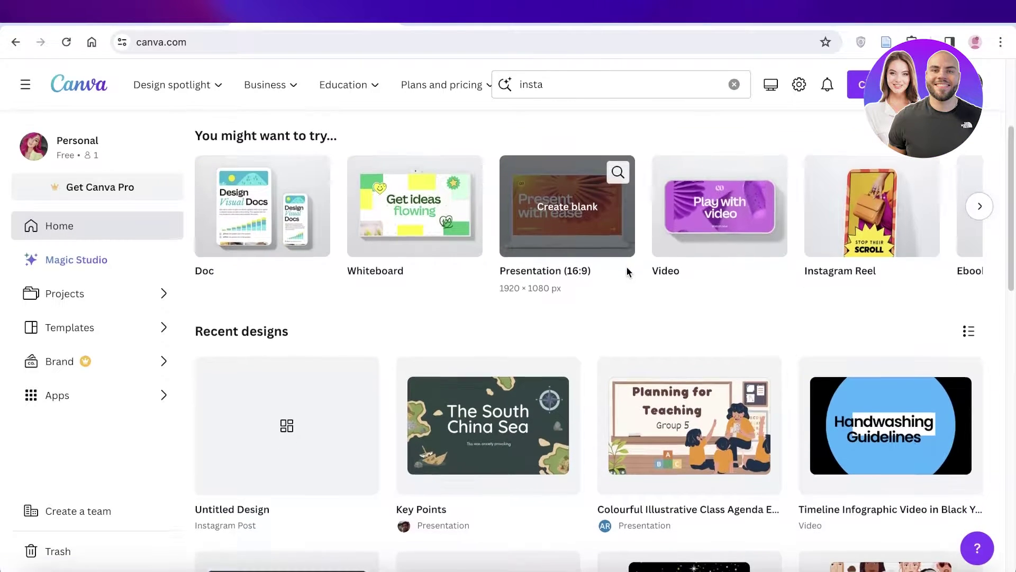
{"action": "scroll", "coordinate": [625, 268], "scroll_direction": "down", "scroll_amount": 5}
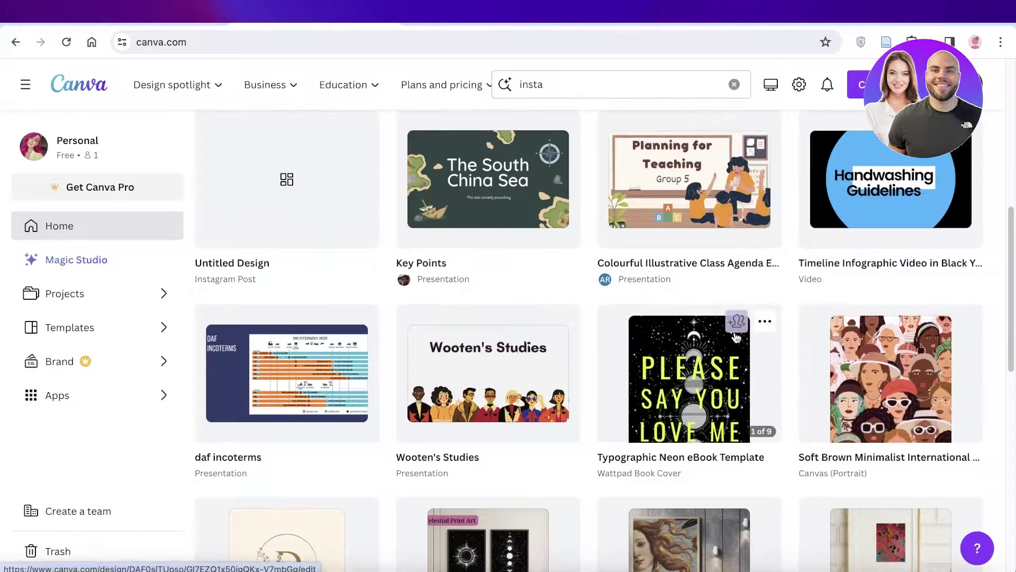
{"action": "left_click", "coordinate": [673, 343]}
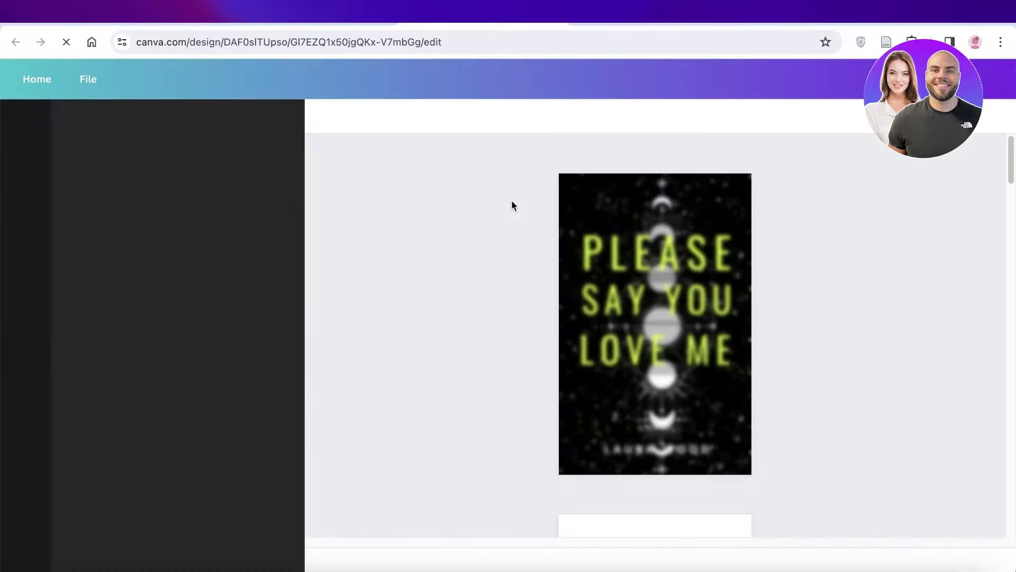
{"action": "scroll", "coordinate": [609, 169], "scroll_direction": "down", "scroll_amount": 5}
{"action": "scroll", "coordinate": [628, 152], "scroll_direction": "down", "scroll_amount": 15}
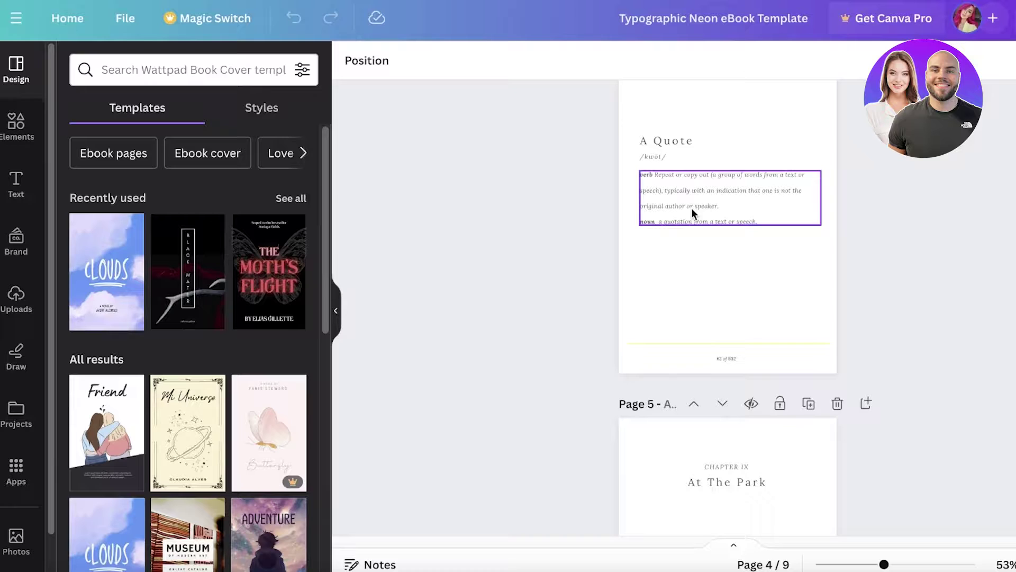
{"action": "scroll", "coordinate": [910, 184], "scroll_direction": "down", "scroll_amount": 20}
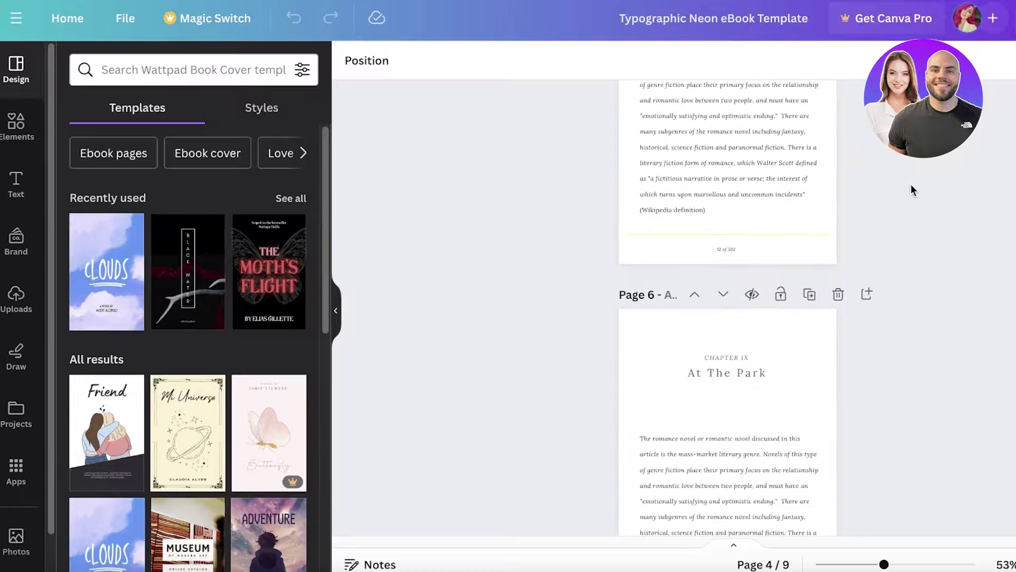
- Return to the home page, search for "ins" and open the portrait Instagram post templates
{"action": "left_click", "coordinate": [67, 18]}
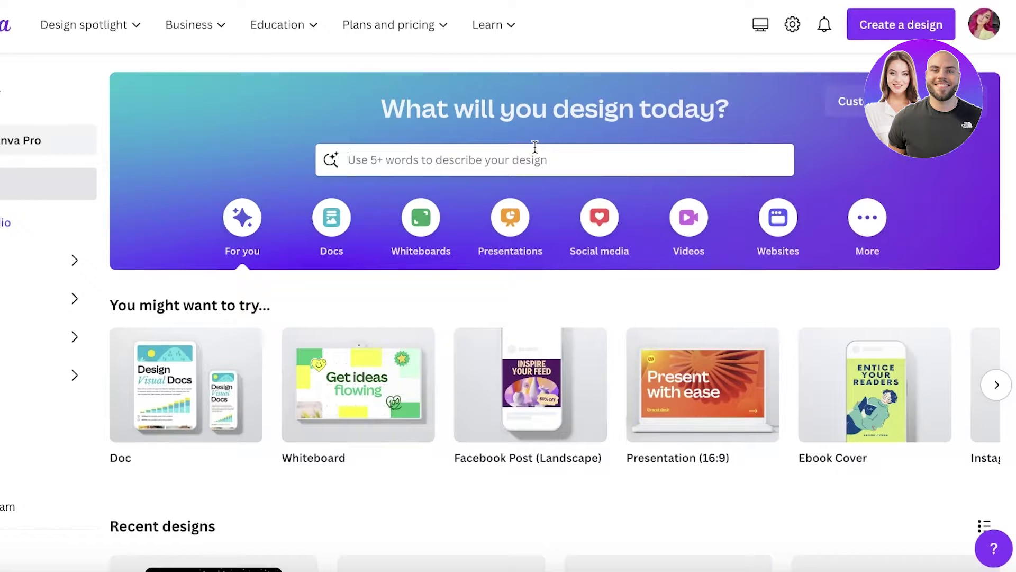
{"action": "type", "text": "ins"}
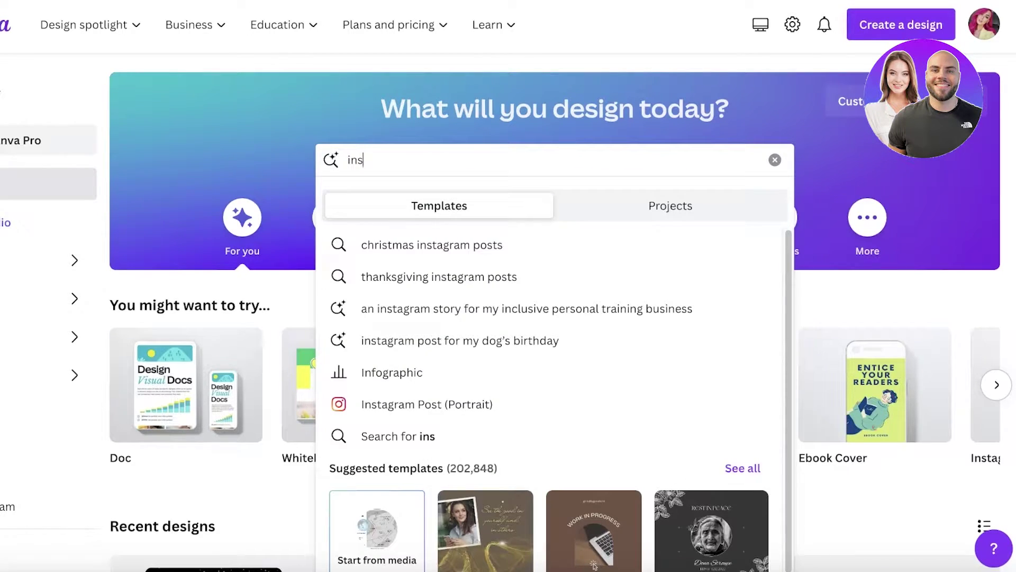
{"action": "left_click", "coordinate": [511, 404]}
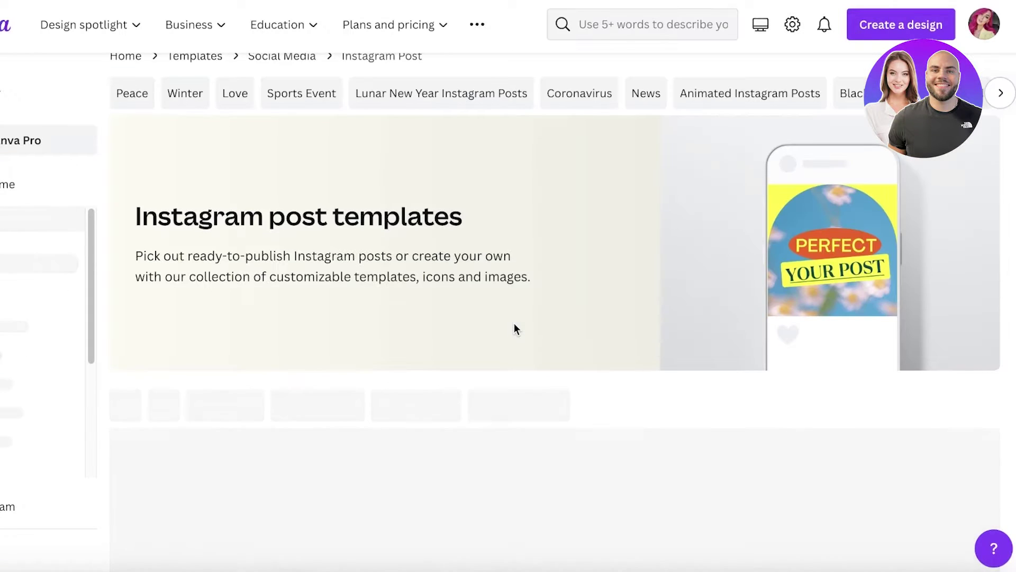
- Browse the portrait Instagram post templates and preview the pages of a multi-page one
{"action": "scroll", "coordinate": [513, 326], "scroll_direction": "down", "scroll_amount": 9}
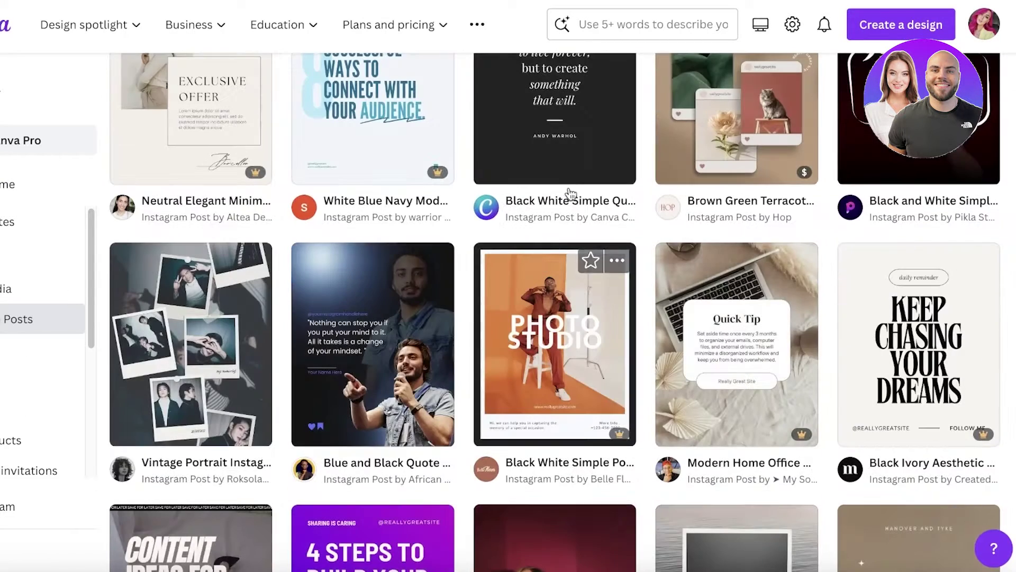
{"action": "scroll", "coordinate": [704, 216], "scroll_direction": "down", "scroll_amount": 6}
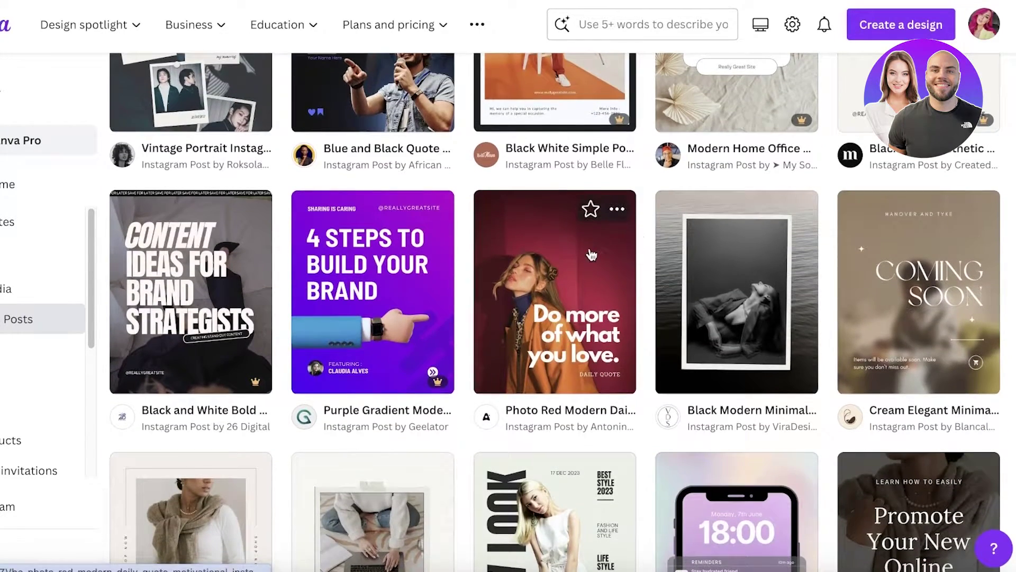
{"action": "scroll", "coordinate": [591, 253], "scroll_direction": "down", "scroll_amount": 3}
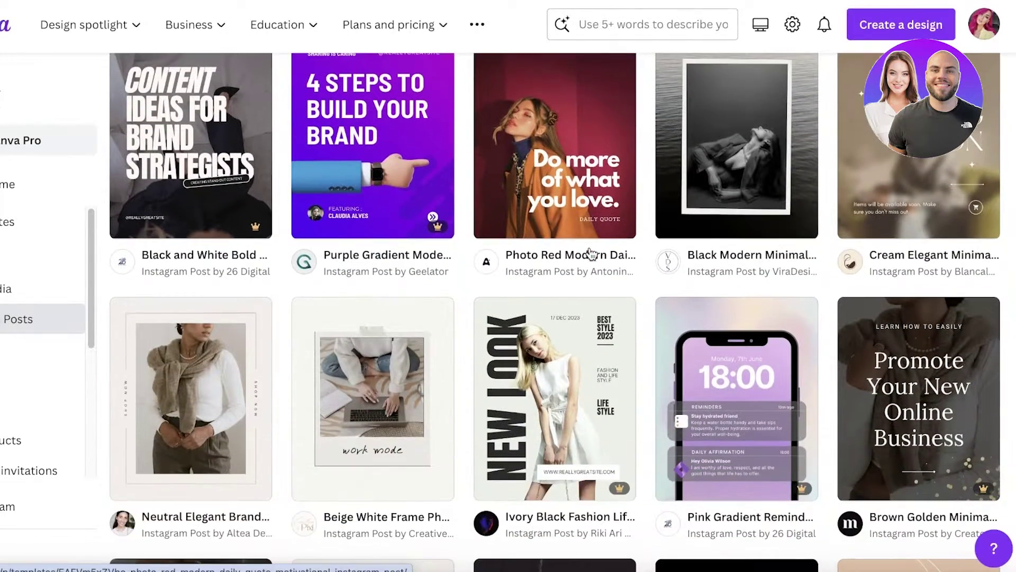
{"action": "scroll", "coordinate": [592, 254], "scroll_direction": "down", "scroll_amount": 3}
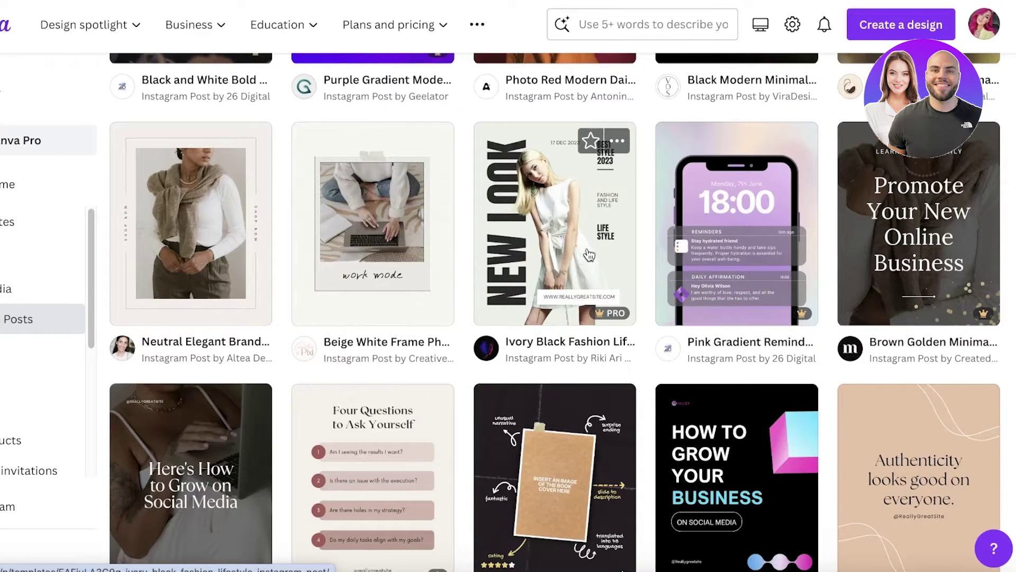
{"action": "scroll", "coordinate": [589, 255], "scroll_direction": "down", "scroll_amount": 3}
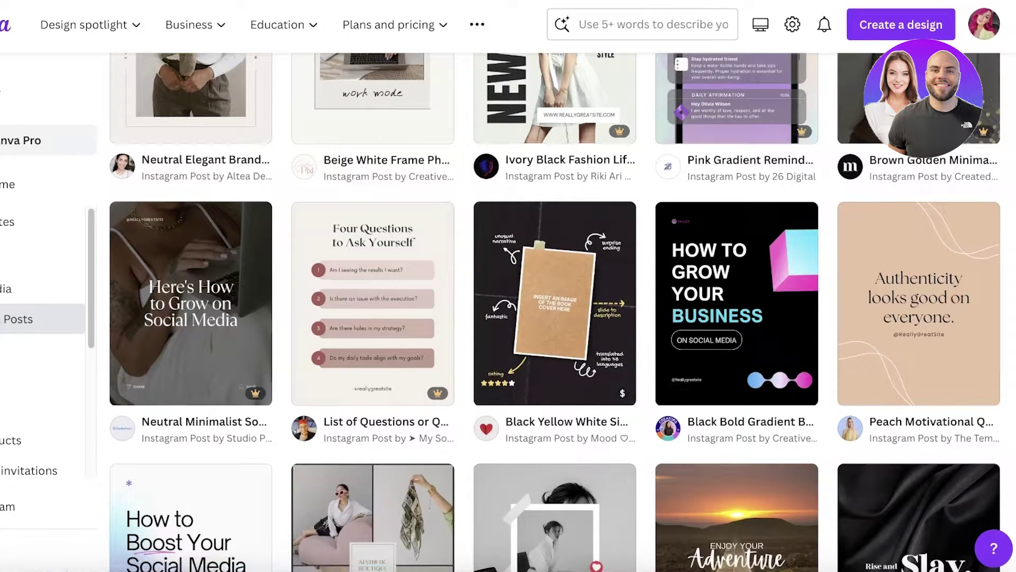
{"action": "mouse_move", "coordinate": [758, 232]}
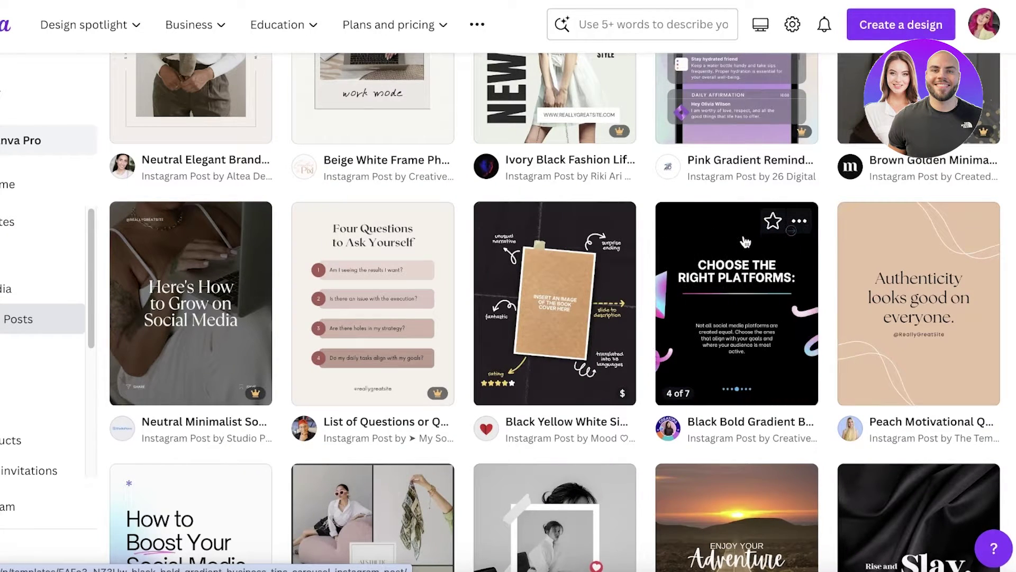
{"action": "scroll", "coordinate": [746, 261], "scroll_direction": "down", "scroll_amount": 10}
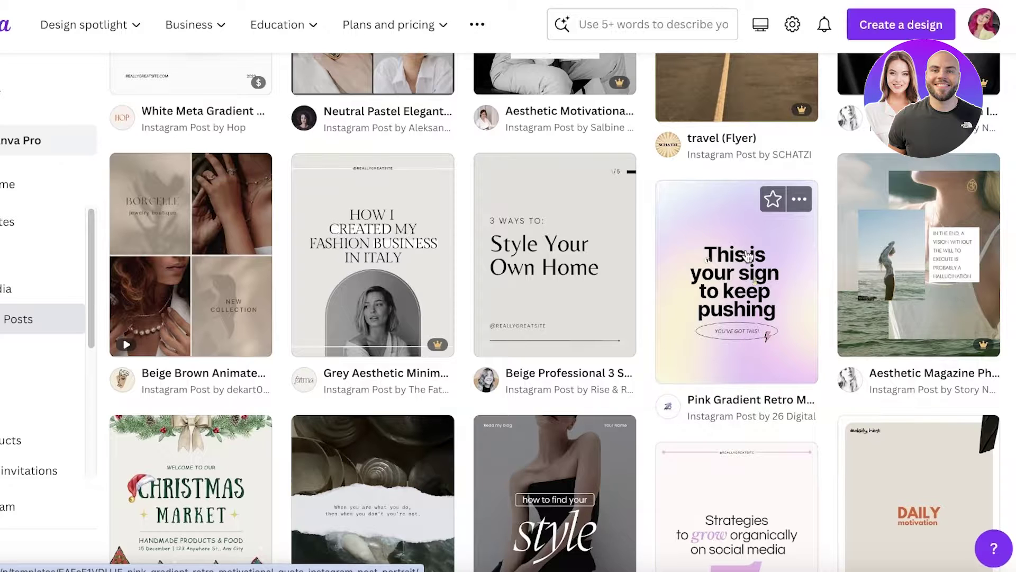
{"action": "scroll", "coordinate": [746, 256], "scroll_direction": "down", "scroll_amount": 5}
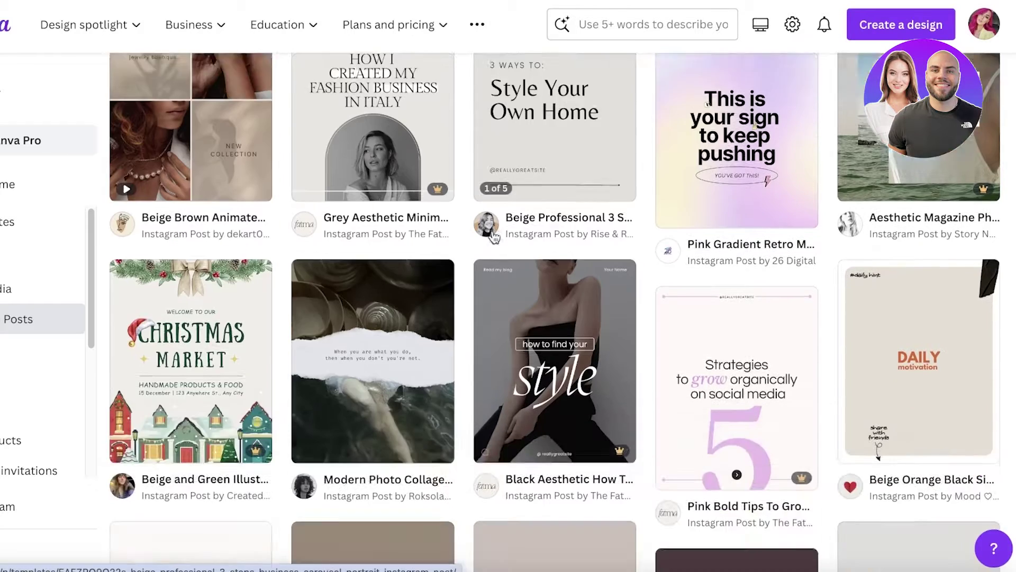
- Go back to the home page, search for "instagram" and open the Instagram Post (Square) templates
{"action": "scroll", "coordinate": [459, 245], "scroll_direction": "up", "scroll_amount": 10}
{"action": "scroll", "coordinate": [459, 245], "scroll_direction": "up", "scroll_amount": 5}
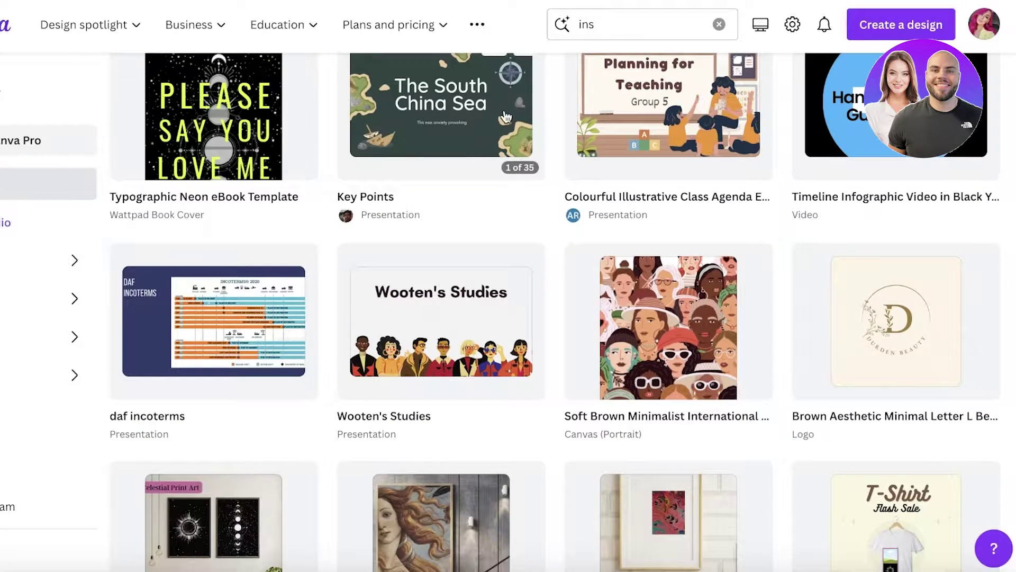
{"action": "scroll", "coordinate": [430, 133], "scroll_direction": "up", "scroll_amount": 10}
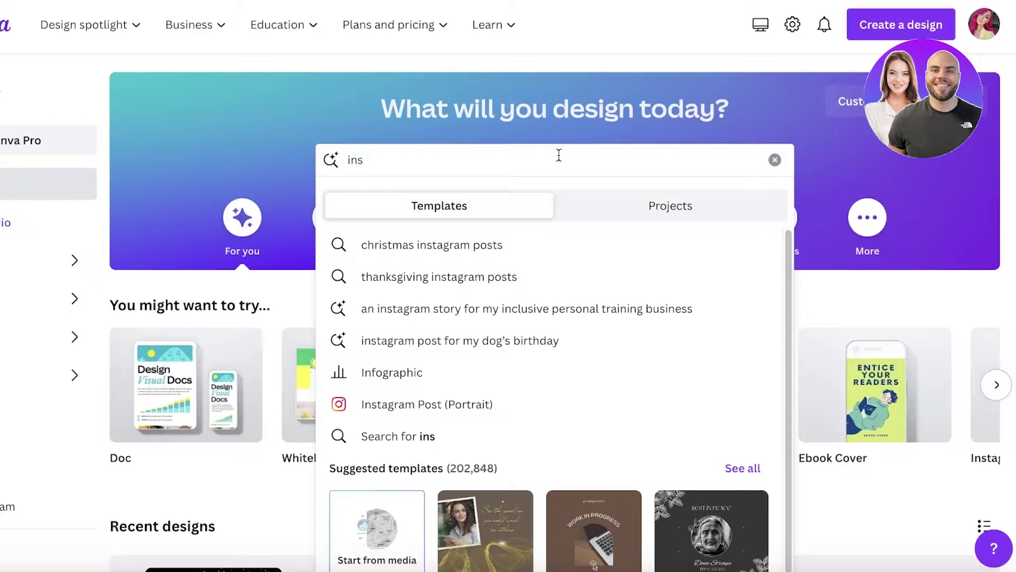
{"action": "type", "text": "taagram"}
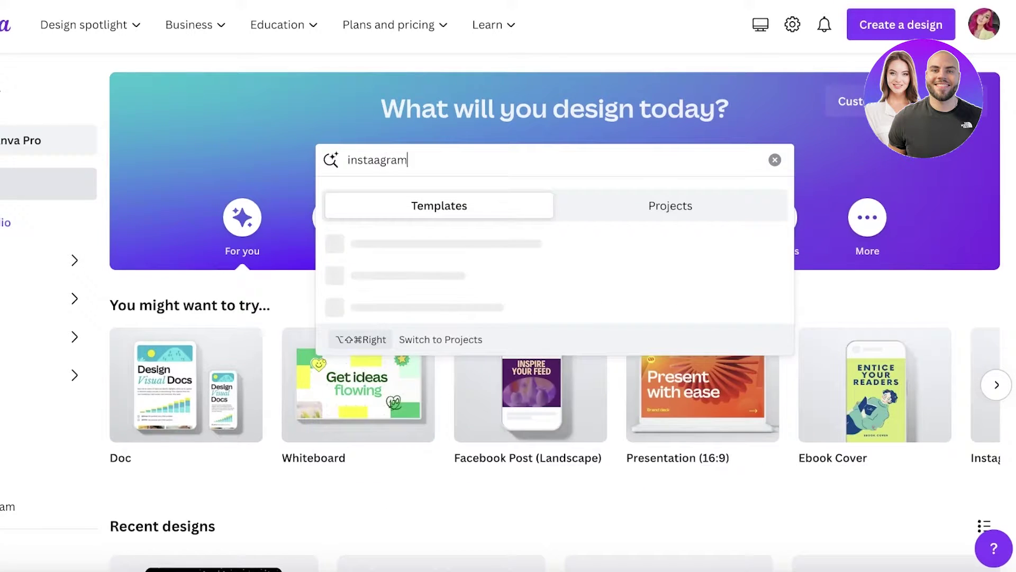
{"action": "key", "text": "BackSpace"}
{"action": "key", "text": "BackSpace"}
{"action": "key", "text": "BackSpace"}
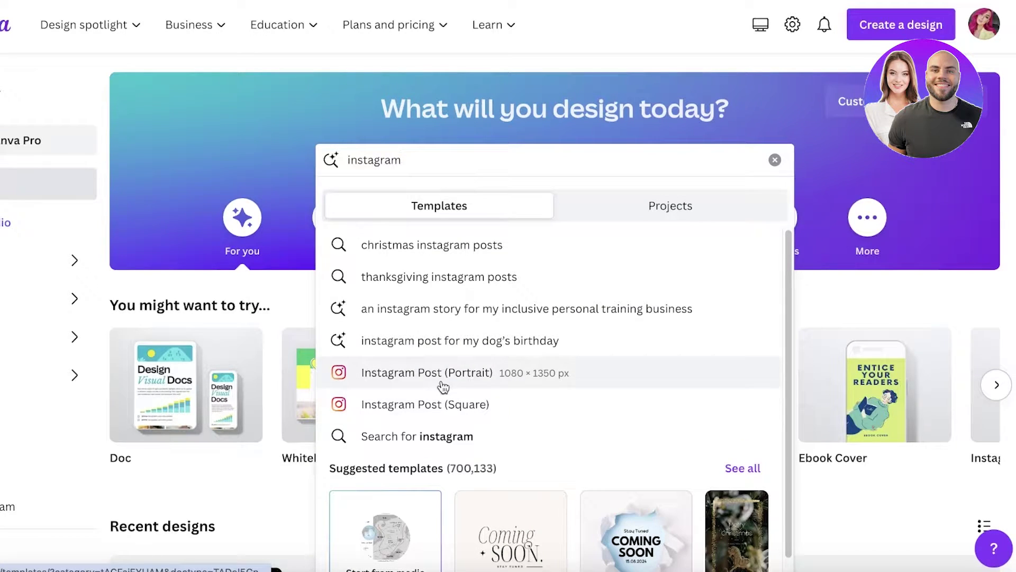
{"action": "left_click", "coordinate": [437, 408]}
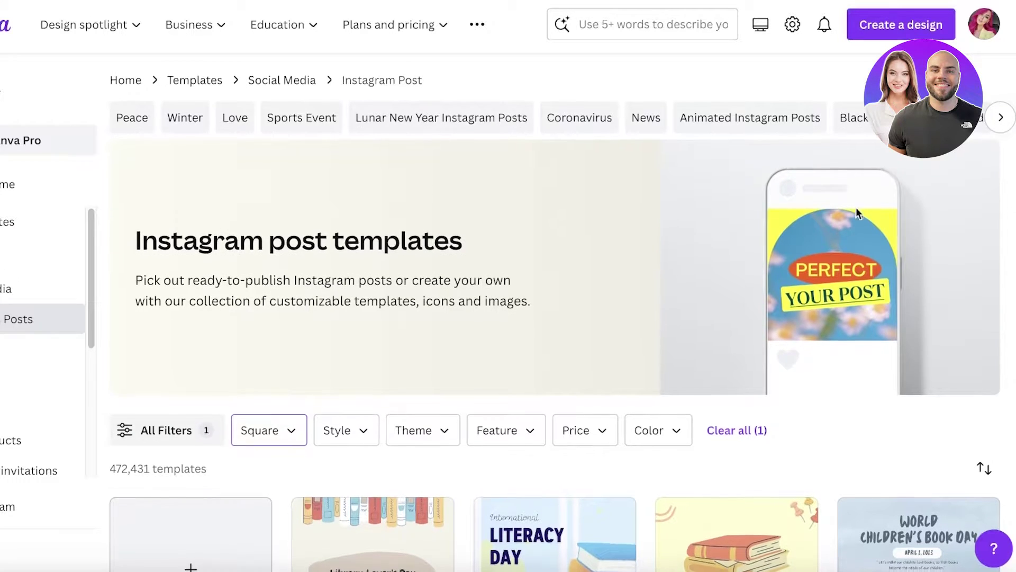
- Create a blank square Instagram post from the template page
{"action": "left_click", "coordinate": [901, 25]}
{"action": "left_click", "coordinate": [527, 194]}
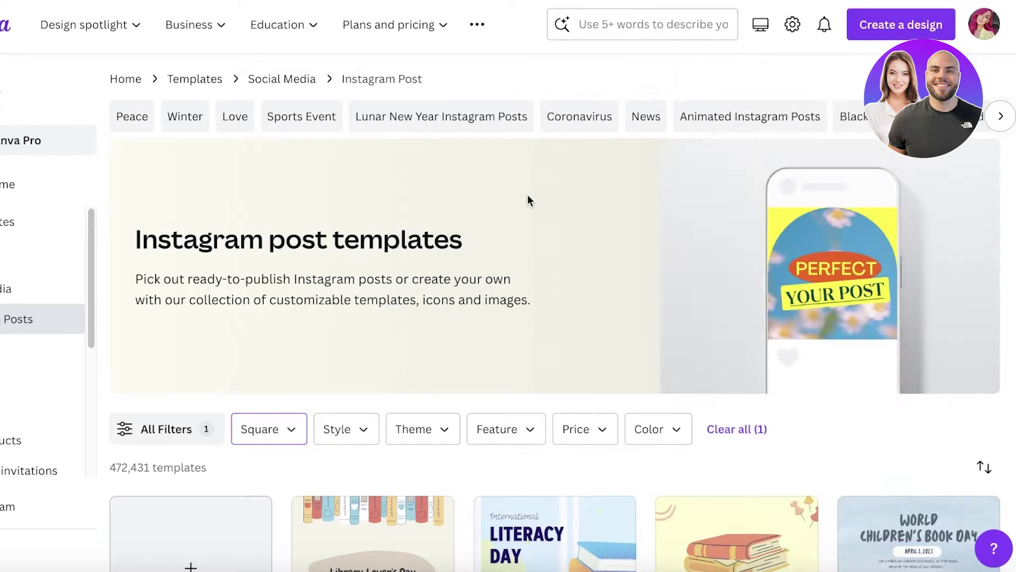
{"action": "scroll", "coordinate": [528, 195], "scroll_direction": "down", "scroll_amount": 4}
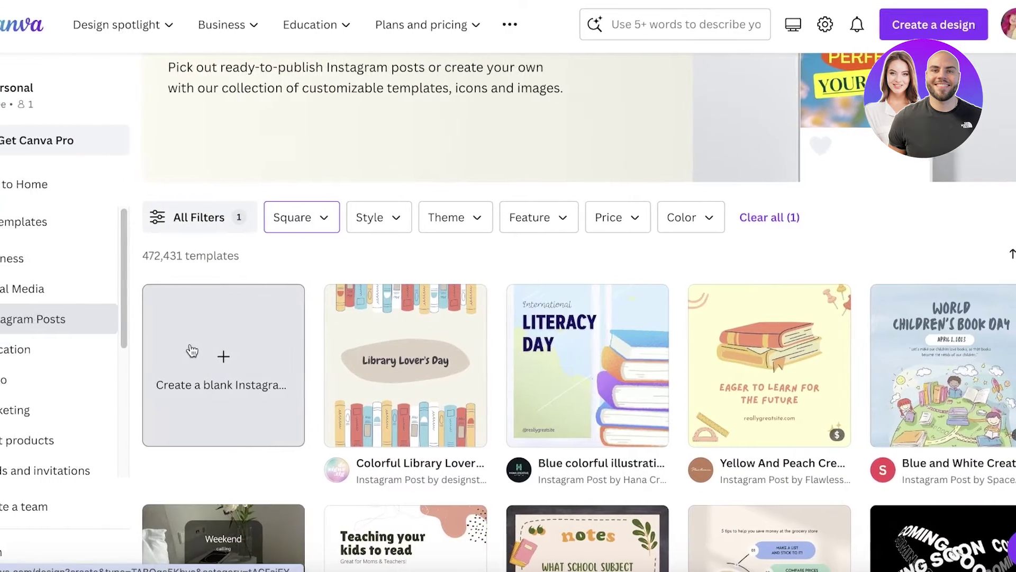
{"action": "left_click", "coordinate": [158, 352]}
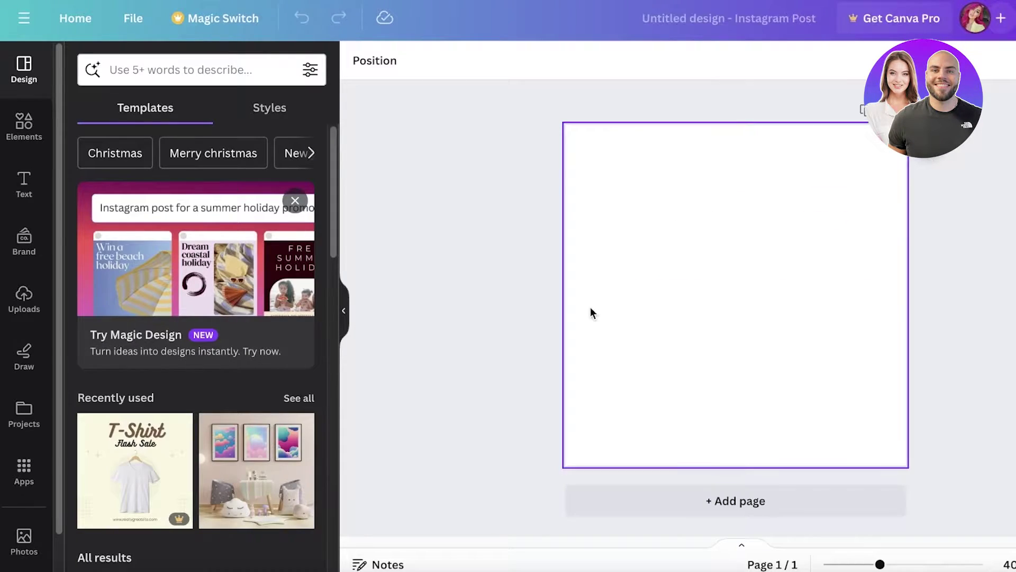
- Enlarge the canvas view slightly and fill the page background with the light pink Brand Kit colour
{"action": "left_click", "coordinate": [590, 307]}
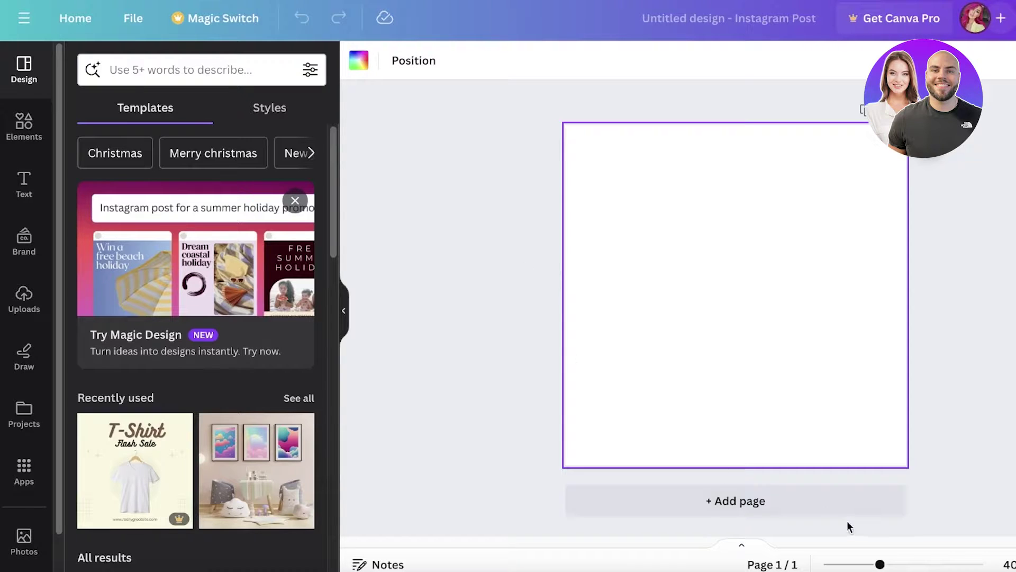
{"action": "mouse_move", "coordinate": [890, 567]}
{"action": "left_mouse_down"}
{"action": "mouse_move", "coordinate": [876, 564]}
{"action": "mouse_move", "coordinate": [885, 567]}
{"action": "left_mouse_up"}
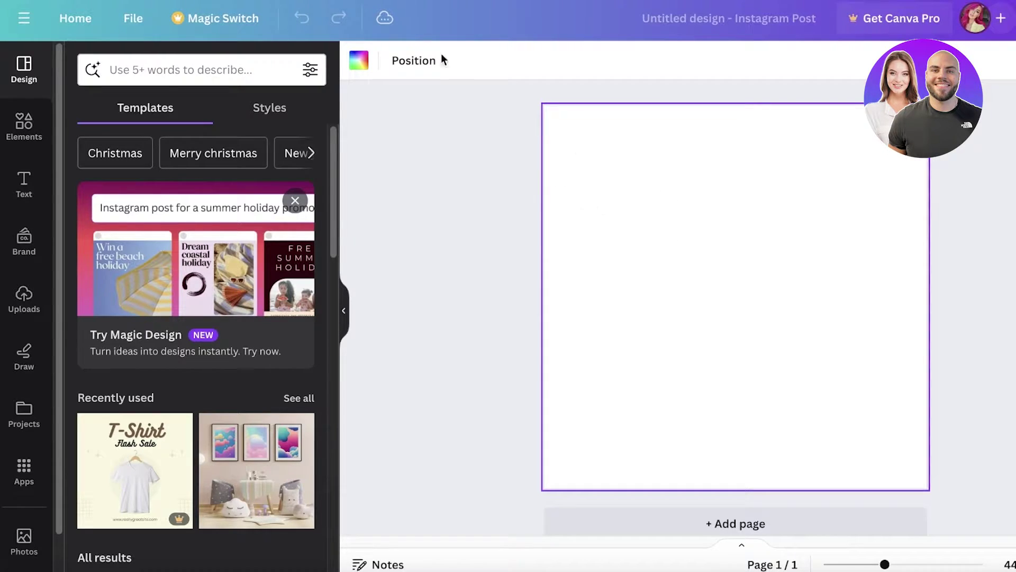
{"action": "left_click", "coordinate": [360, 62]}
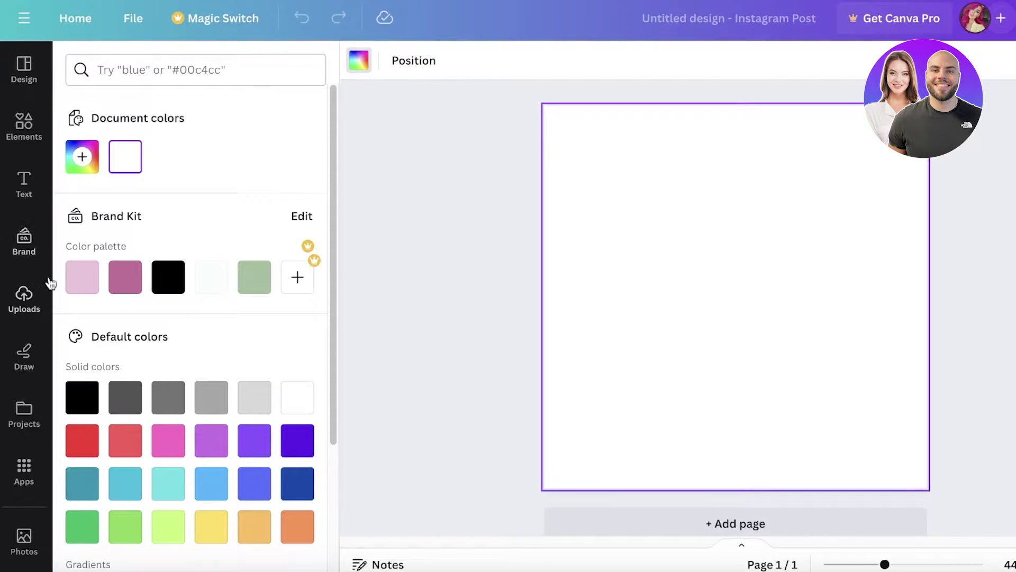
{"action": "left_click", "coordinate": [74, 279]}
{"action": "left_click", "coordinate": [451, 227]}
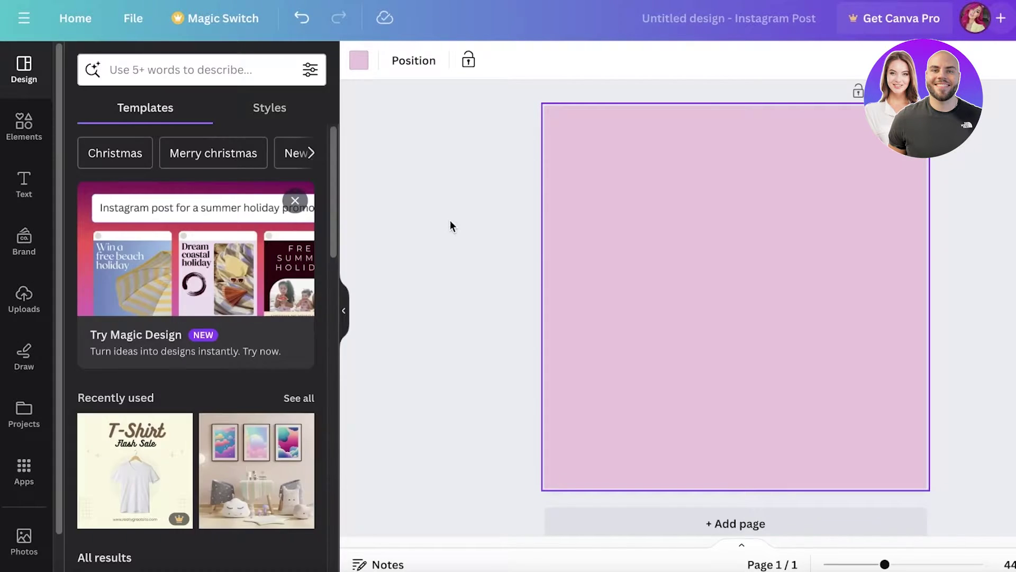
{"action": "left_click", "coordinate": [1013, 217]}
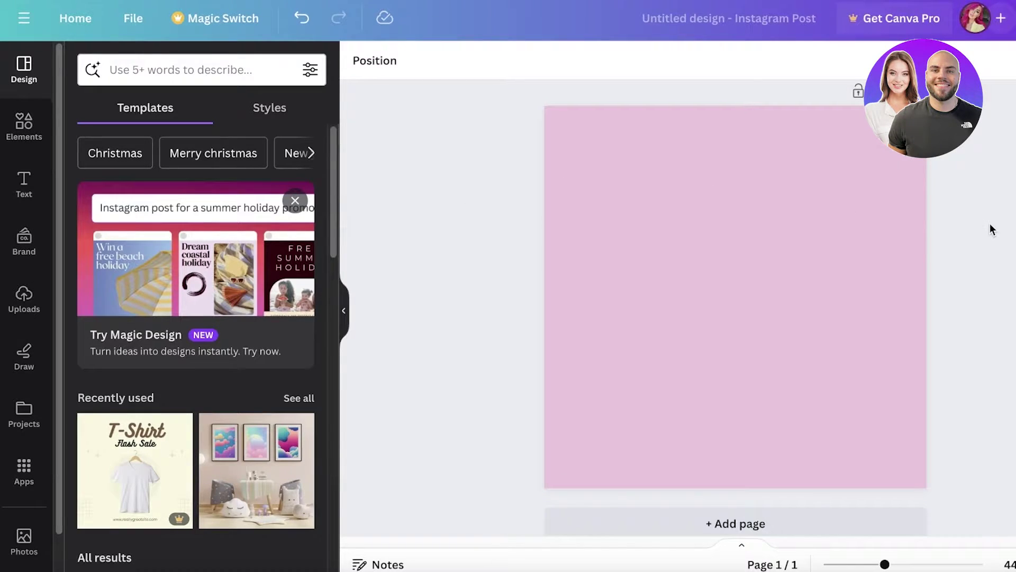
- Look over the available elements and browse the suggested templates for the post
{"action": "left_click", "coordinate": [24, 125]}
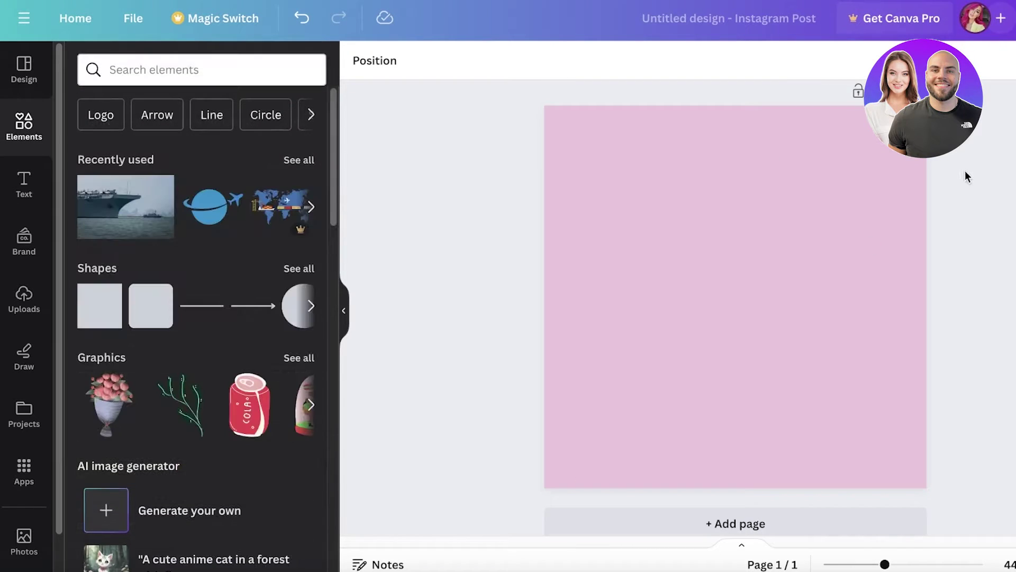
{"action": "left_click", "coordinate": [796, 276]}
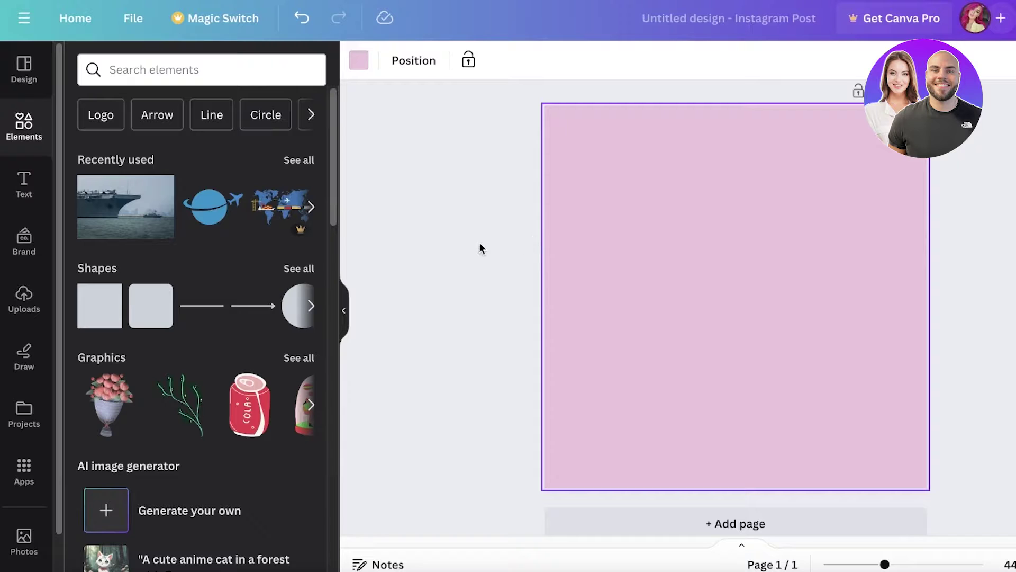
{"action": "left_click", "coordinate": [380, 313]}
{"action": "left_click", "coordinate": [21, 99]}
{"action": "scroll", "coordinate": [201, 290], "scroll_direction": "down", "scroll_amount": 10}
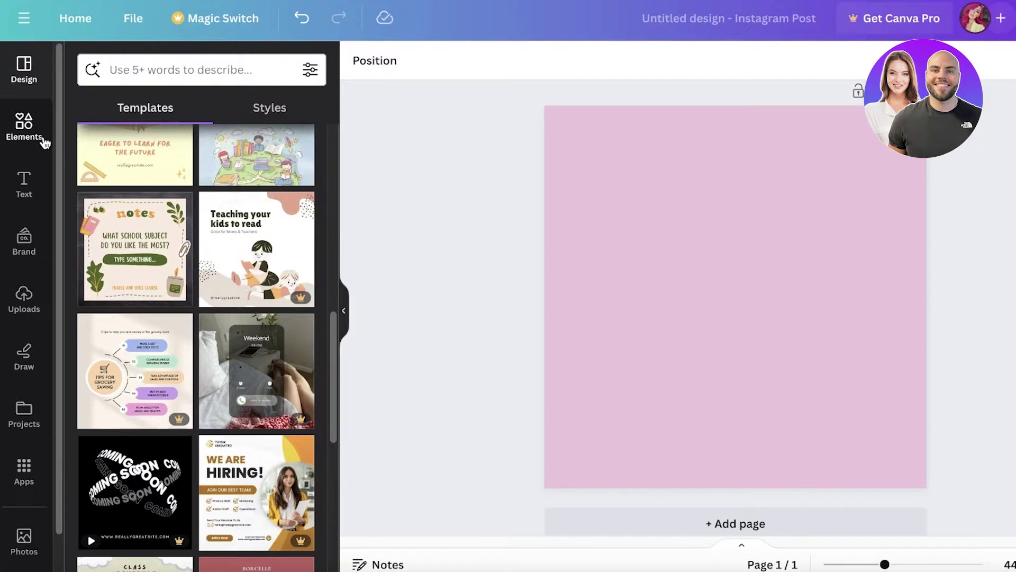
- Search the elements for "frame" and browse all of the matching graphics
{"action": "left_click", "coordinate": [44, 140]}
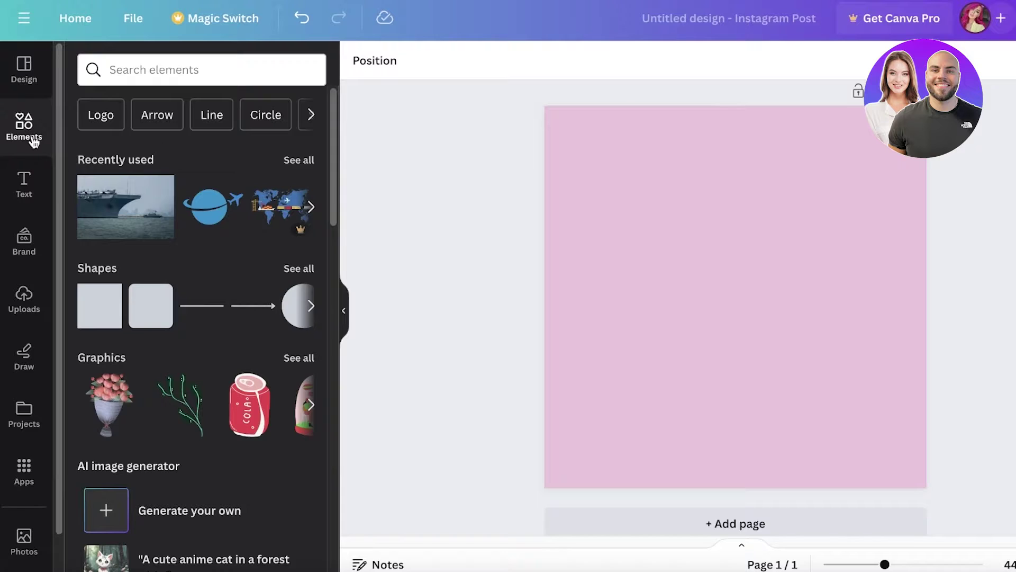
{"action": "left_click", "coordinate": [231, 65]}
{"action": "type", "text": "f"}
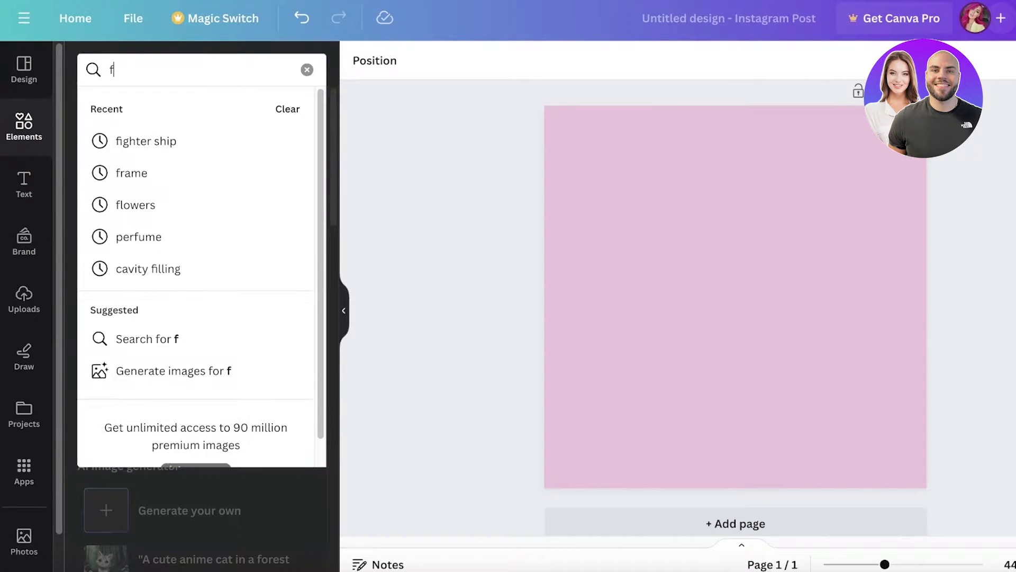
{"action": "type", "text": "rame"}
{"action": "key", "text": "Return"}
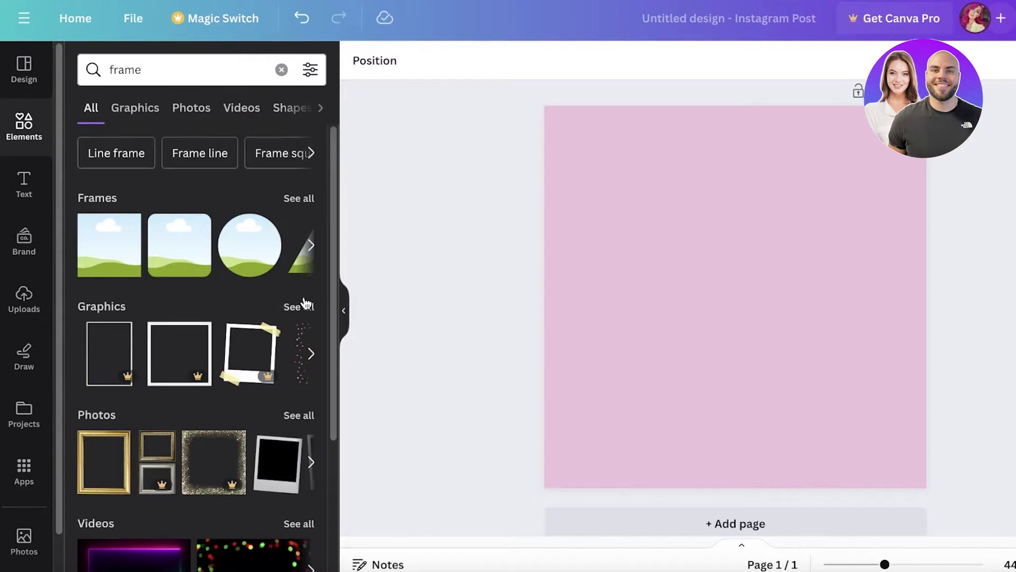
{"action": "left_click", "coordinate": [306, 305]}
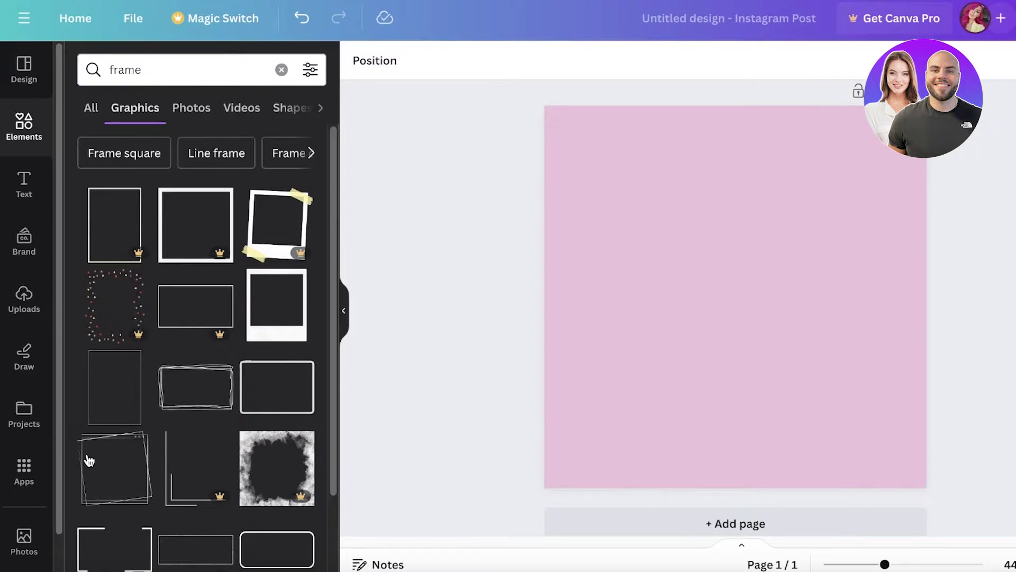
{"action": "scroll", "coordinate": [182, 351], "scroll_direction": "down", "scroll_amount": 5}
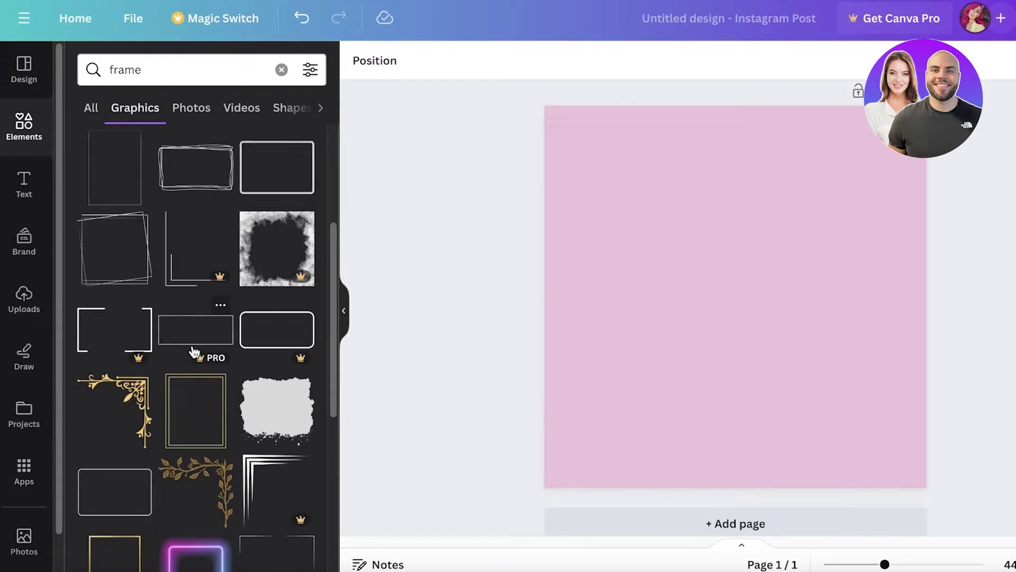
{"action": "scroll", "coordinate": [194, 353], "scroll_direction": "down", "scroll_amount": 7}
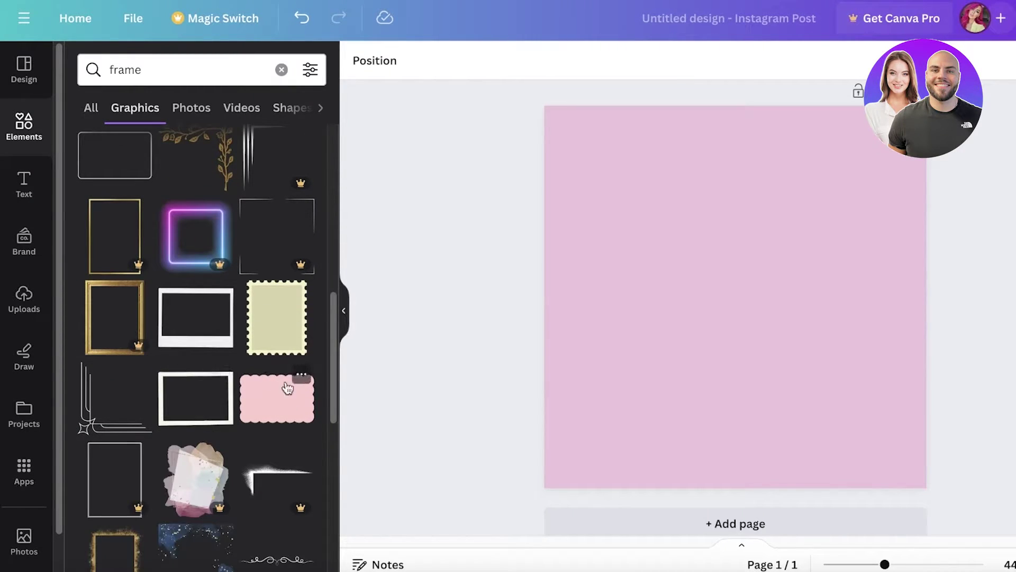
- Add the stamp-edged frame graphic, enlarge it to nearly the page height and centre it on the page
{"action": "left_click", "coordinate": [283, 332]}
{"action": "left_click_drag", "start_coordinate": [715, 331], "coordinate": [606, 236]}
{"action": "left_click_drag", "start_coordinate": [683, 275], "coordinate": [915, 397]}
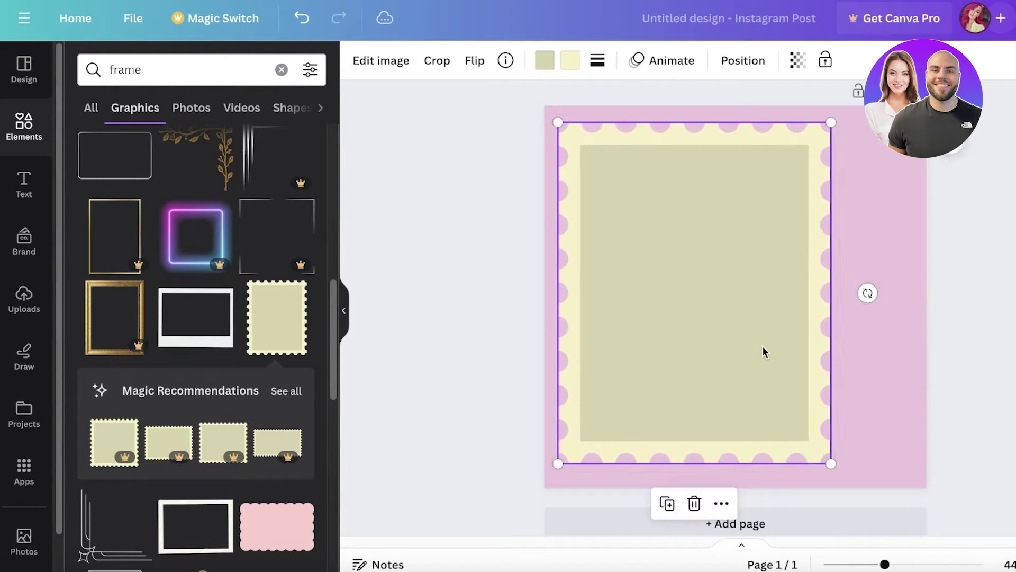
{"action": "left_click_drag", "start_coordinate": [762, 351], "coordinate": [805, 350]}
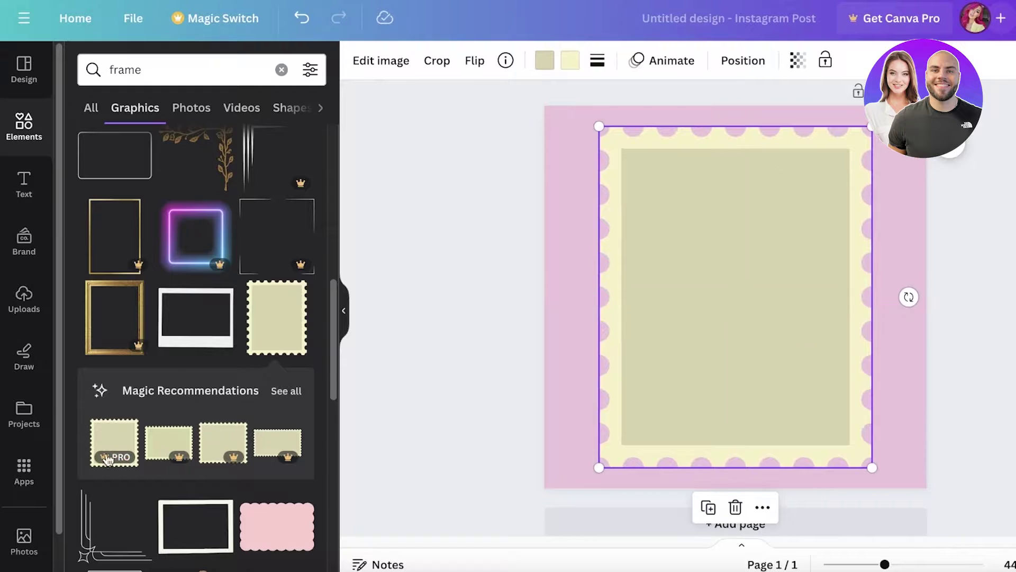
- Search the elements for "note" instead and show all of the matching graphics
{"action": "scroll", "coordinate": [101, 464], "scroll_direction": "down", "scroll_amount": 5}
{"action": "scroll", "coordinate": [209, 277], "scroll_direction": "down", "scroll_amount": 5}
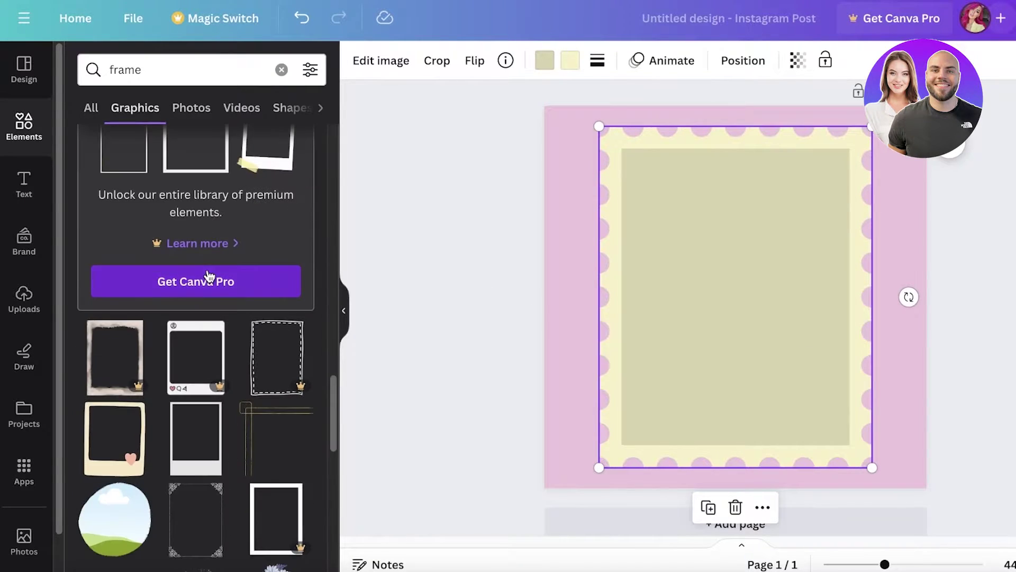
{"action": "scroll", "coordinate": [209, 277], "scroll_direction": "down", "scroll_amount": 5}
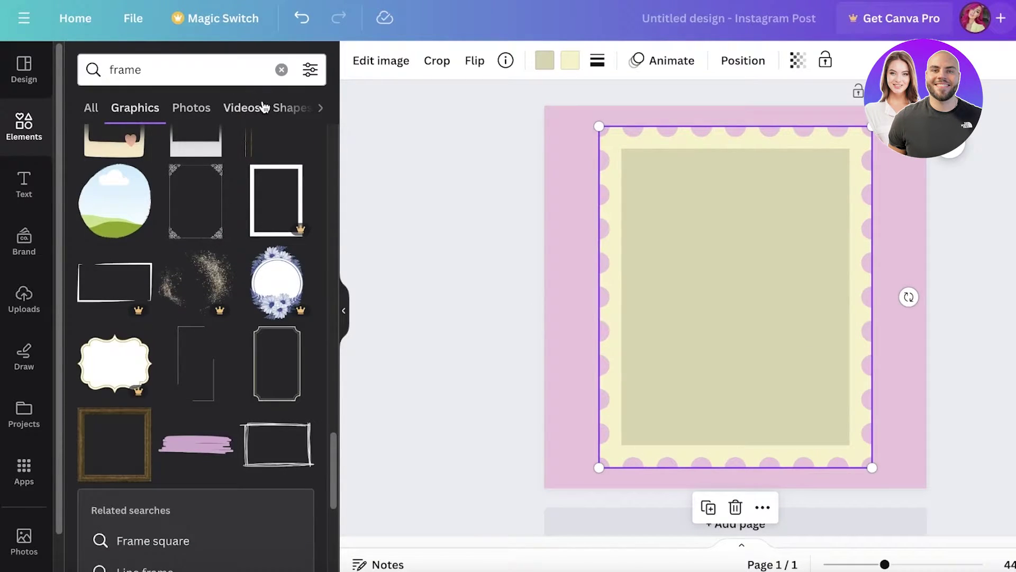
{"action": "left_click", "coordinate": [282, 69]}
{"action": "type", "text": "not"}
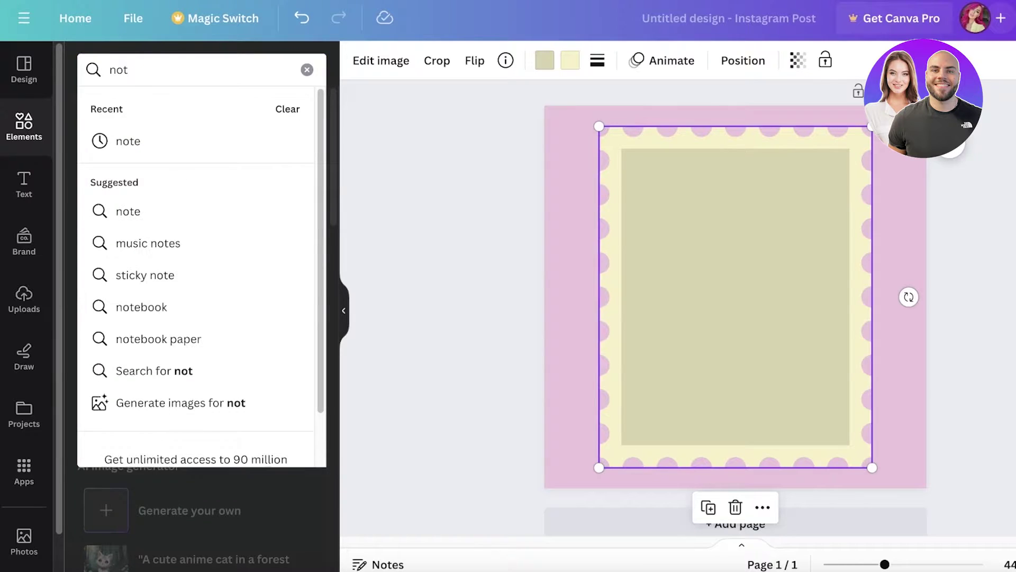
{"action": "type", "text": "w"}
{"action": "key", "text": "Return"}
{"action": "left_click", "coordinate": [198, 78]}
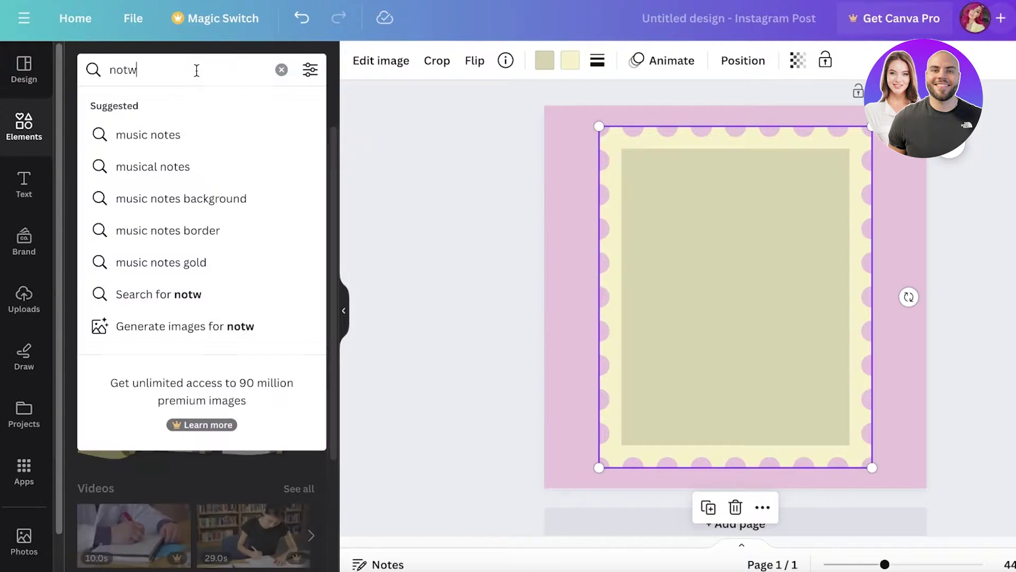
{"action": "key", "text": "BackSpace"}
{"action": "type", "text": "e"}
{"action": "key", "text": "Return"}
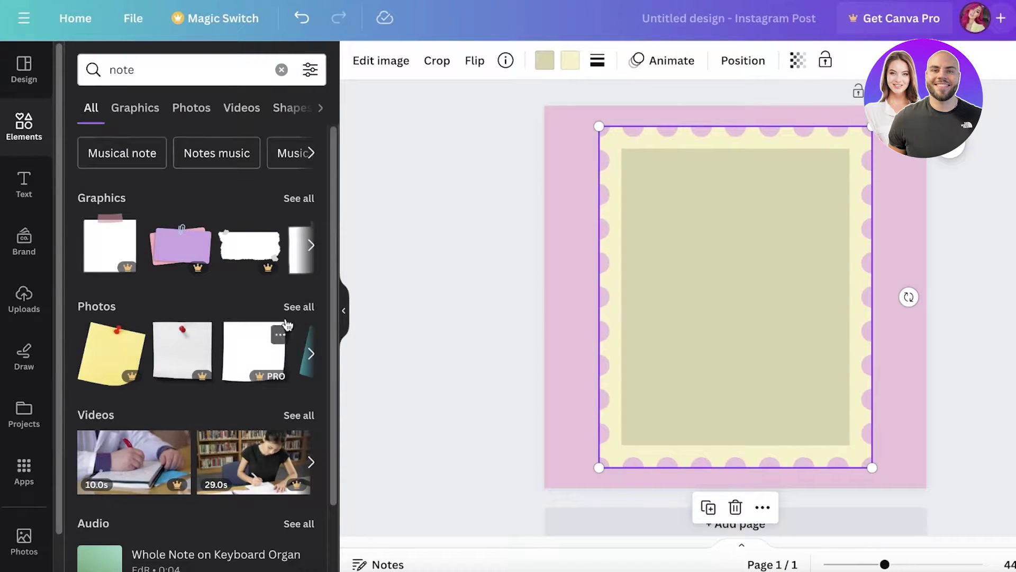
{"action": "left_click", "coordinate": [305, 198]}
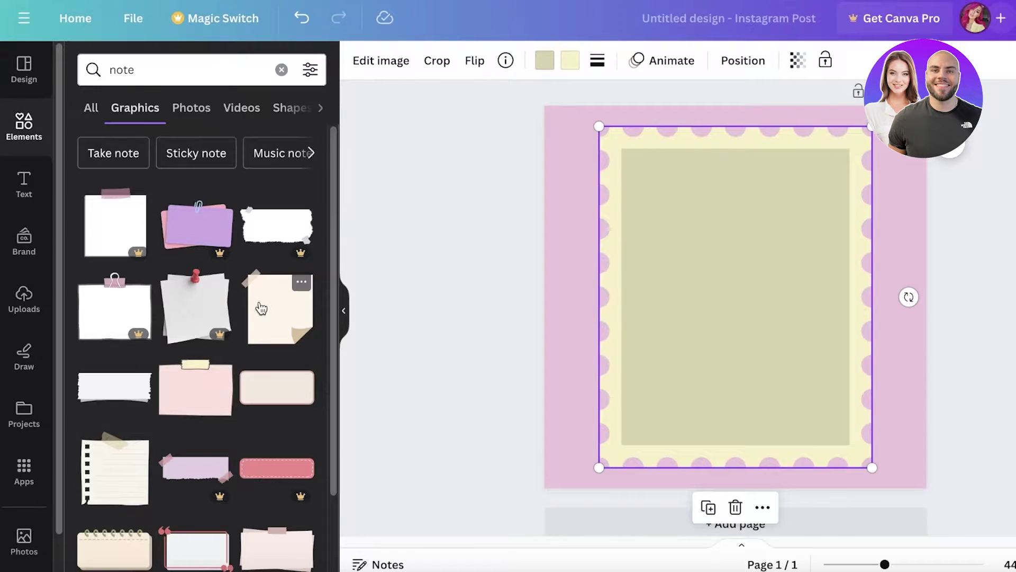
- Replace the stamp-edged frame with the pink taped note graphic, enlarged to nearly the page width and centred horizontally
{"action": "left_click", "coordinate": [217, 389]}
{"action": "left_click", "coordinate": [830, 161]}
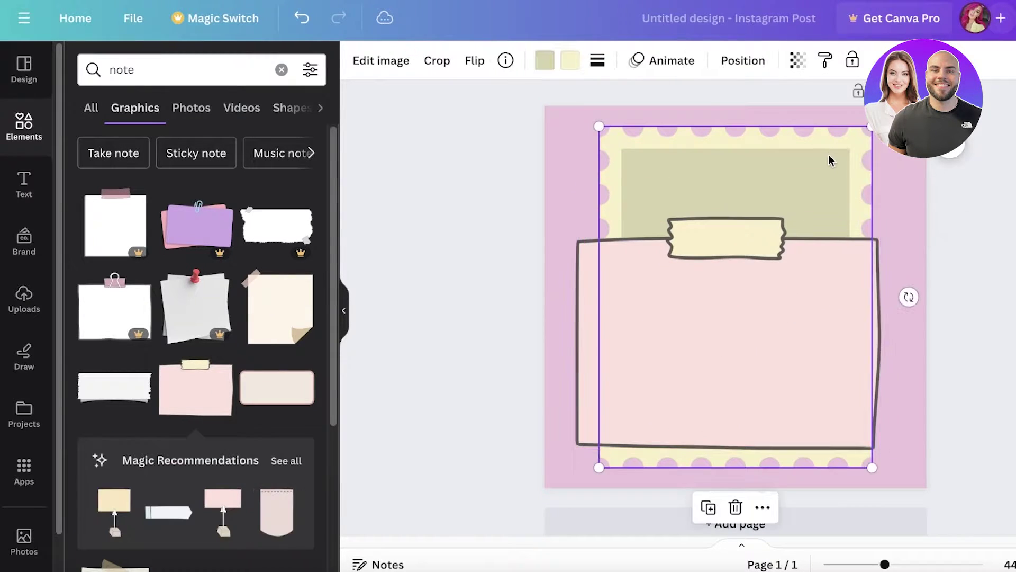
{"action": "key", "text": "Delete"}
{"action": "left_click_drag", "start_coordinate": [732, 317], "coordinate": [738, 242]}
{"action": "left_click_drag", "start_coordinate": [881, 365], "coordinate": [922, 398]}
{"action": "left_click_drag", "start_coordinate": [827, 304], "coordinate": [816, 331]}
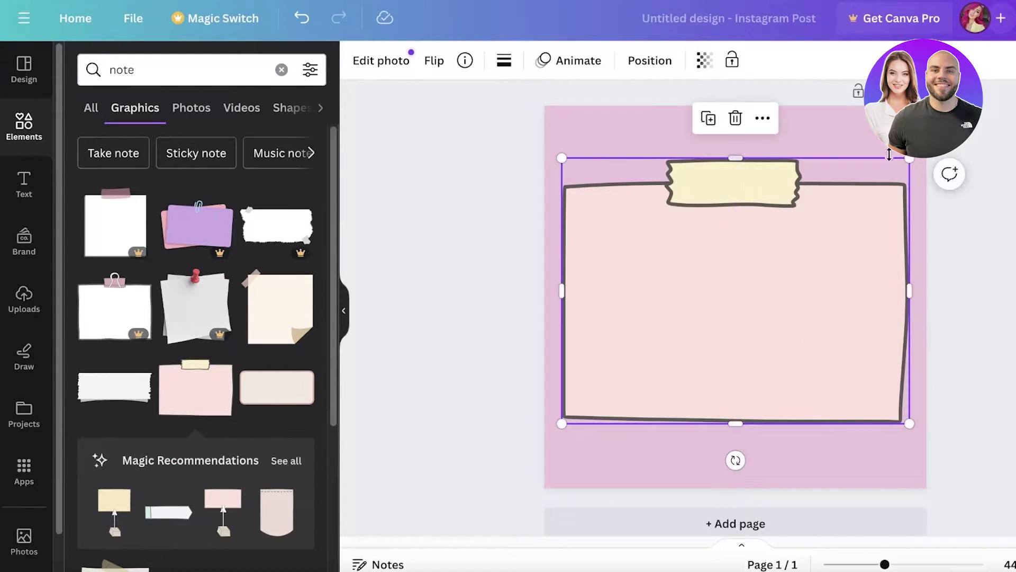
- Try the note's pink, light yellow and dark grey photo colours as page background and settle on light yellow
{"action": "left_click", "coordinate": [874, 132]}
{"action": "left_click", "coordinate": [359, 60]}
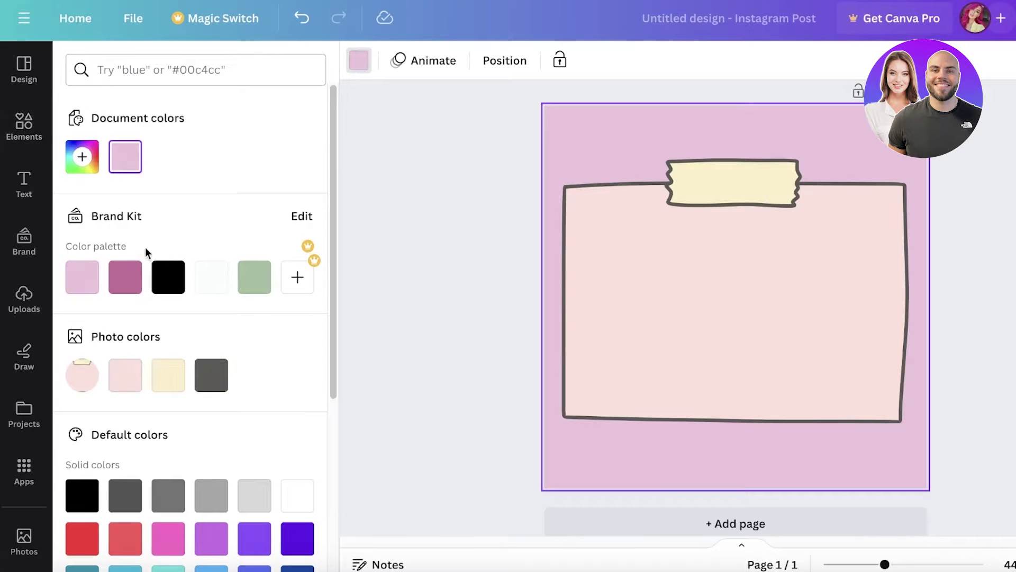
{"action": "left_click", "coordinate": [221, 281]}
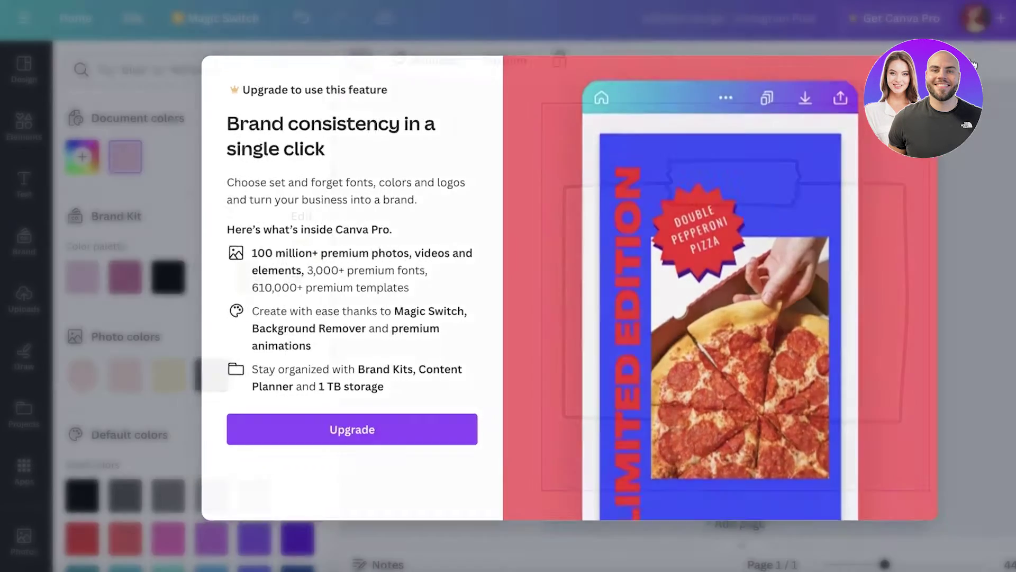
{"action": "left_click", "coordinate": [165, 142]}
{"action": "left_click", "coordinate": [121, 373]}
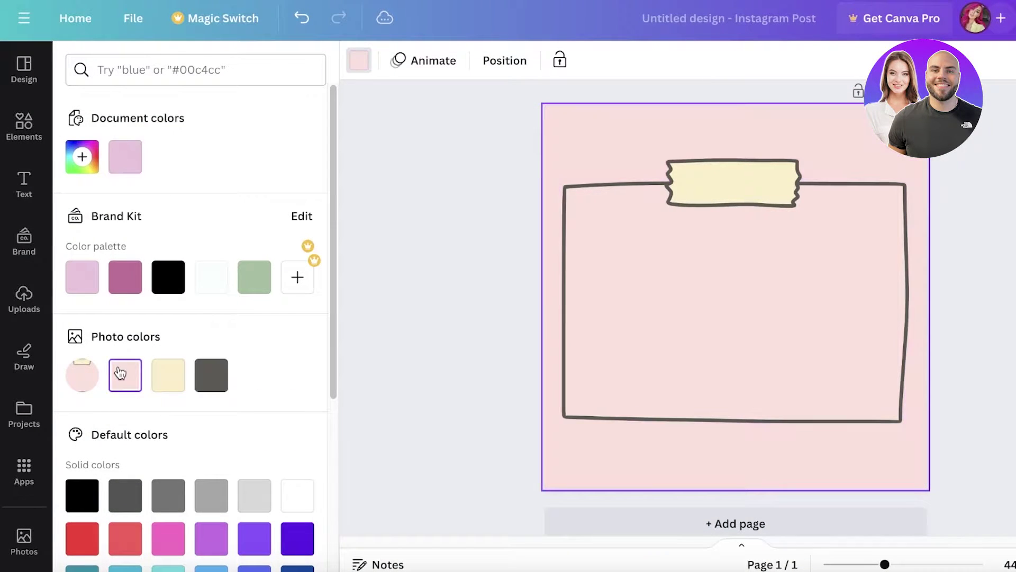
{"action": "left_click", "coordinate": [170, 376]}
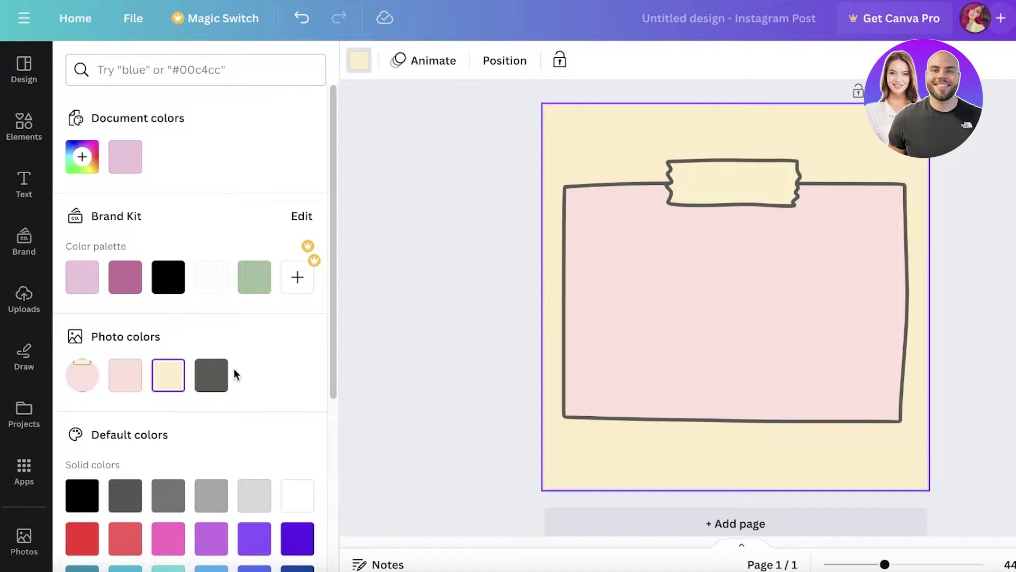
{"action": "left_click", "coordinate": [221, 374]}
{"action": "left_click", "coordinate": [168, 375]}
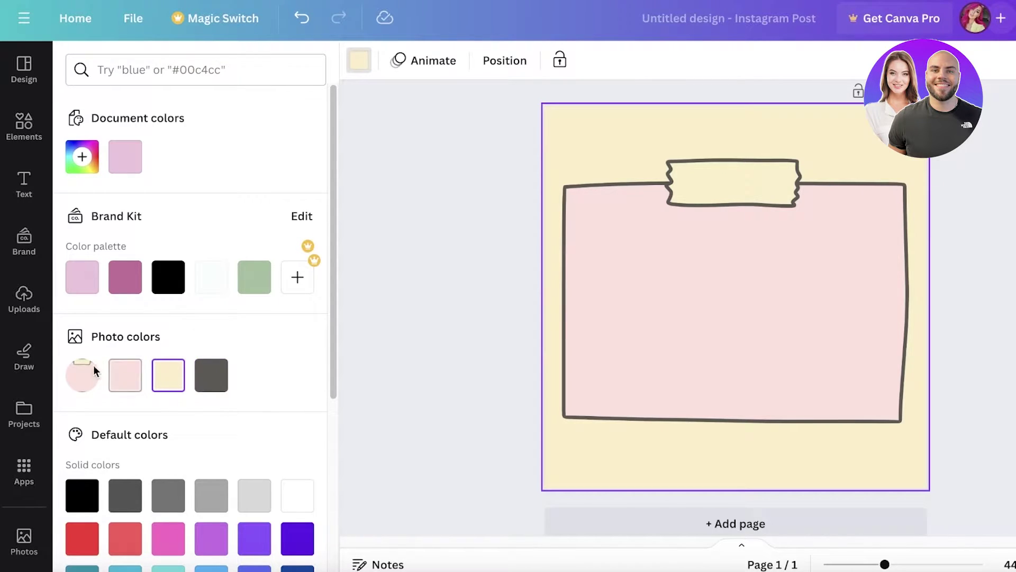
- Lighten the page background to a very pale cream using a custom colour
{"action": "left_click", "coordinate": [82, 157]}
{"action": "left_click_drag", "start_coordinate": [114, 244], "coordinate": [94, 222]}
{"action": "left_click", "coordinate": [381, 259]}
- Shrink the pink note, tilt it a few degrees clockwise and position it around the middle of the page
{"action": "left_click", "coordinate": [667, 277]}
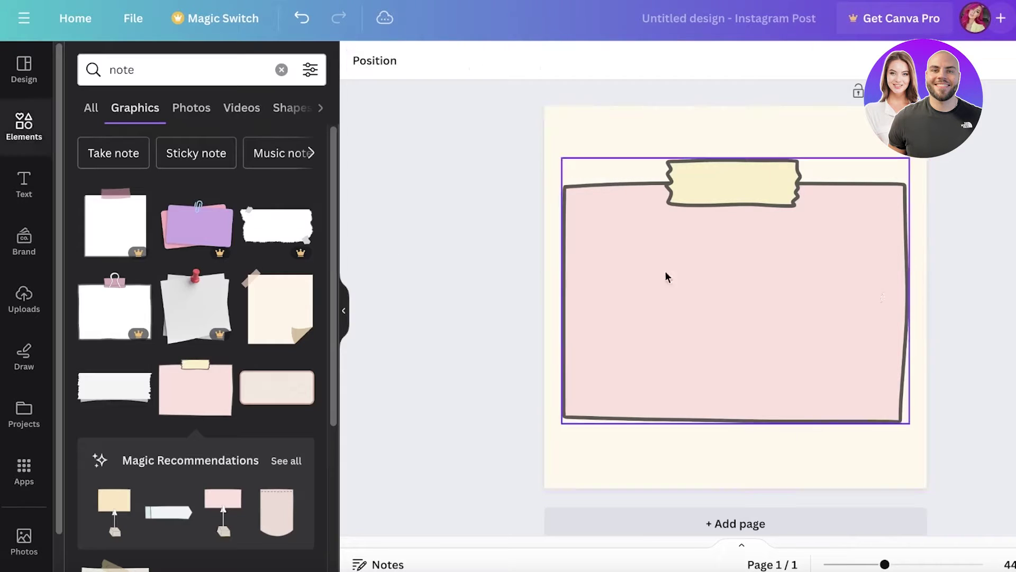
{"action": "left_click_drag", "start_coordinate": [824, 270], "coordinate": [787, 282]}
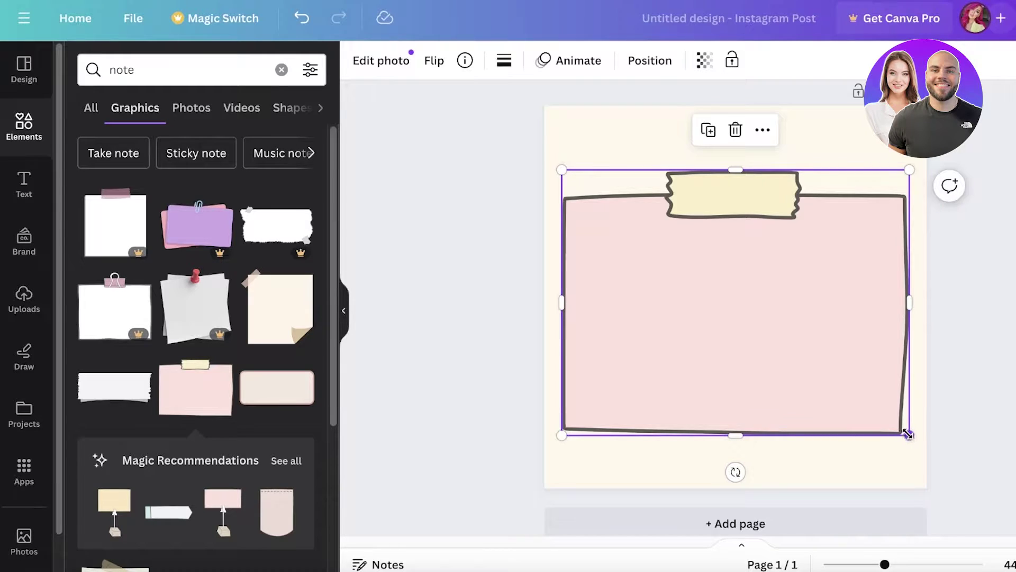
{"action": "left_click_drag", "start_coordinate": [907, 435], "coordinate": [828, 373]}
{"action": "left_click_drag", "start_coordinate": [700, 421], "coordinate": [715, 422]}
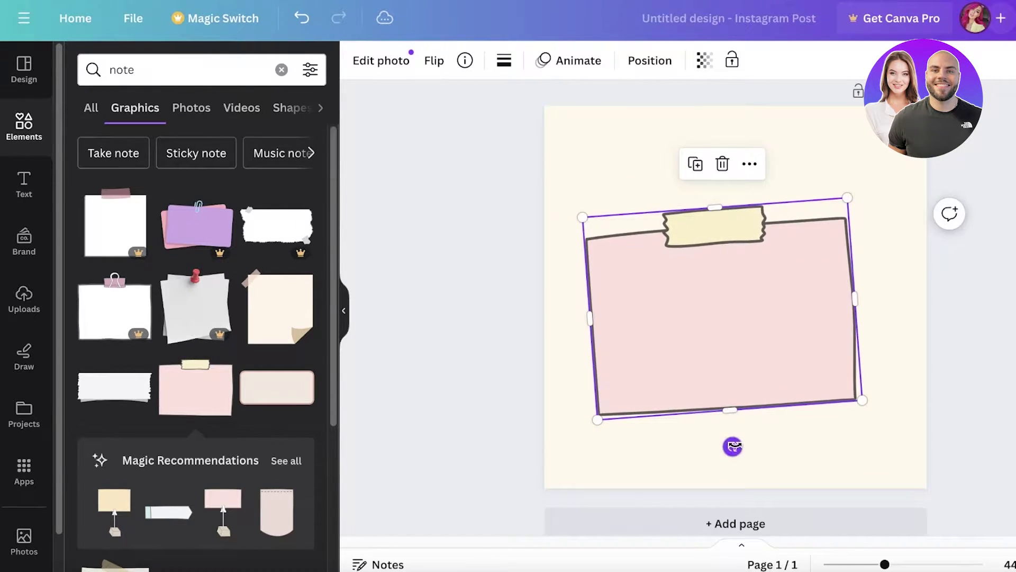
{"action": "left_click_drag", "start_coordinate": [731, 444], "coordinate": [715, 445]}
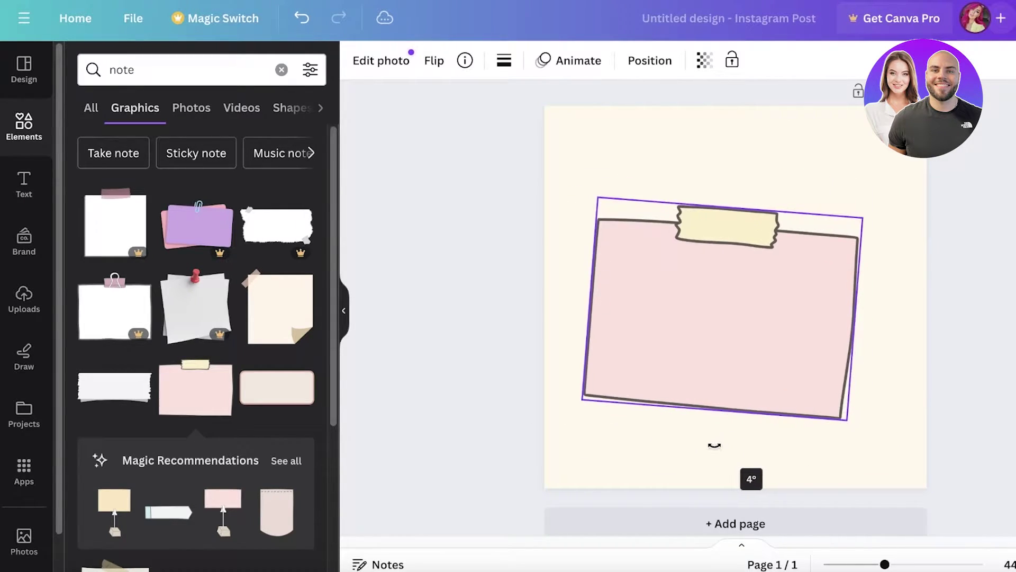
{"action": "left_click_drag", "start_coordinate": [733, 368], "coordinate": [752, 354]}
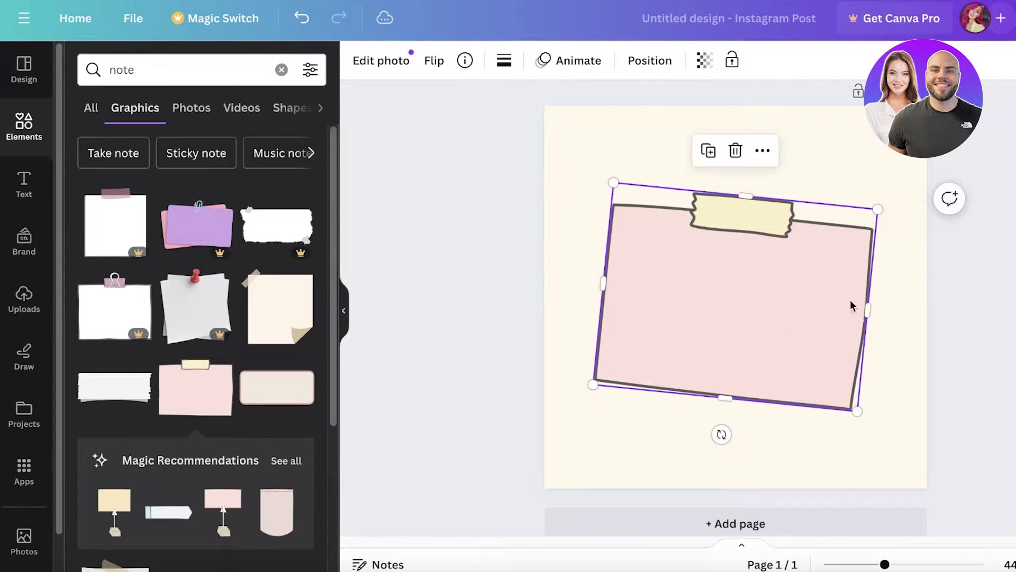
{"action": "left_click", "coordinate": [982, 275]}
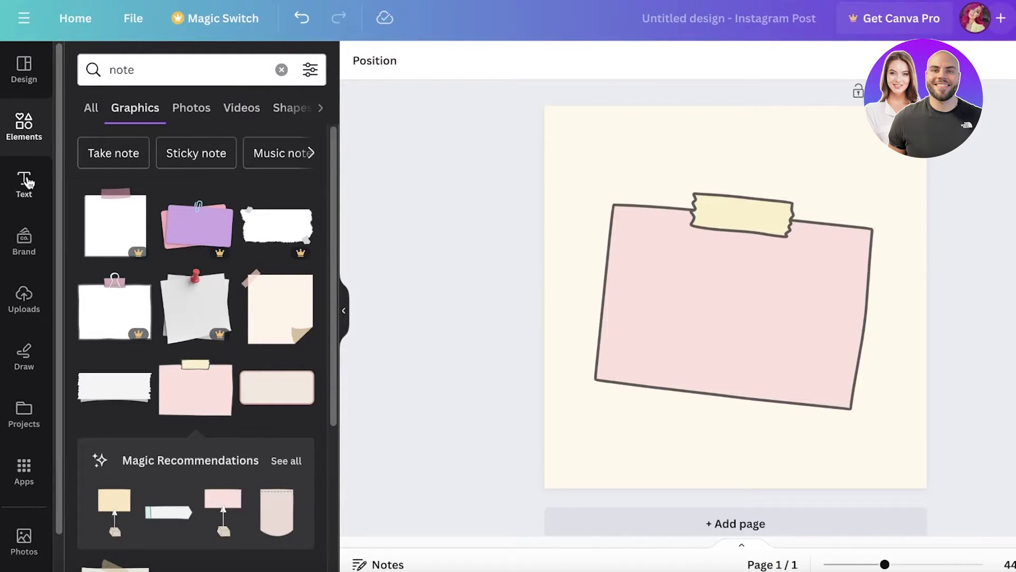
- Add a Brand Kit title over the note and enter "Skincare Advice" as its text
{"action": "left_click", "coordinate": [28, 183]}
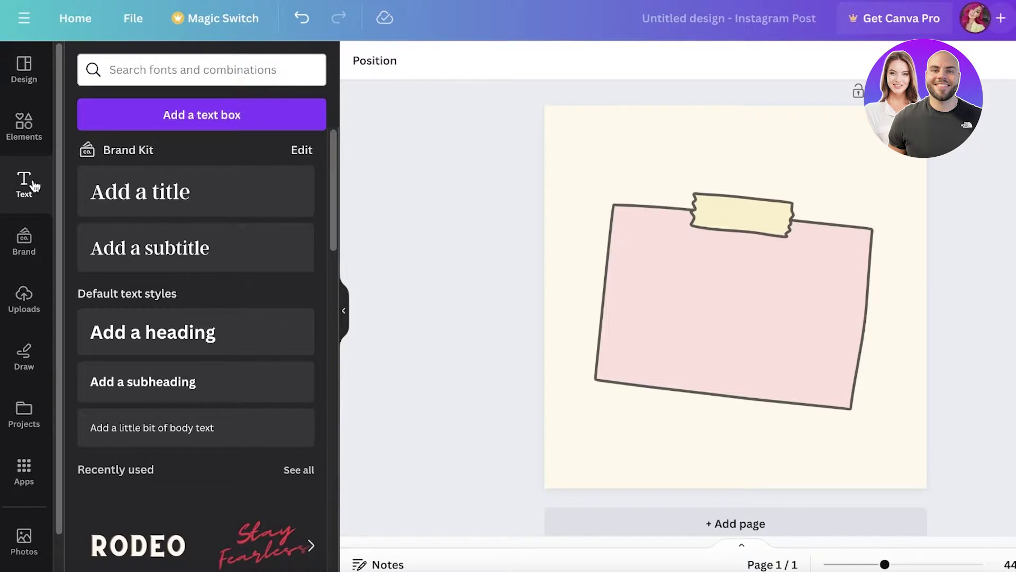
{"action": "left_click", "coordinate": [270, 192]}
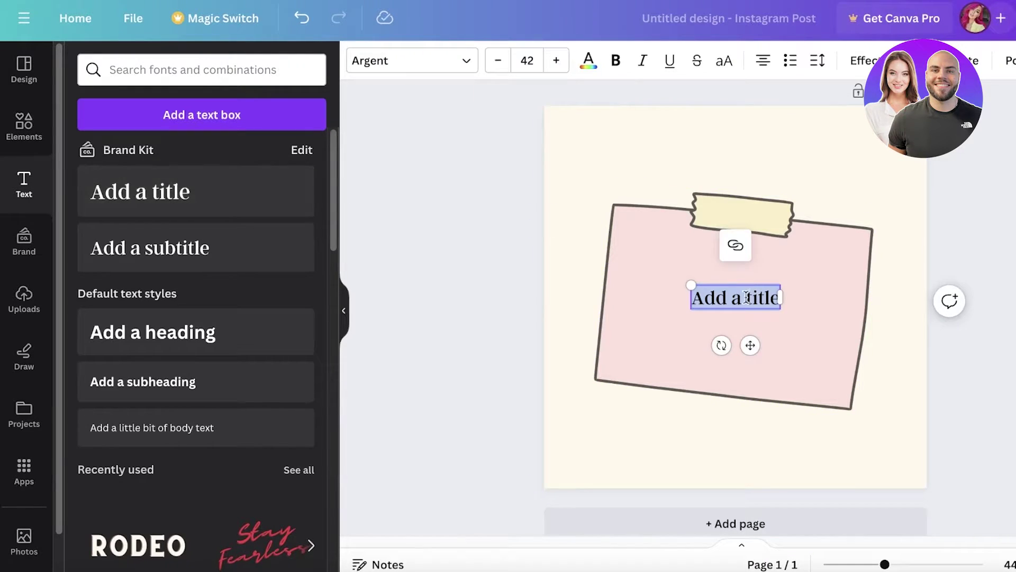
{"action": "type", "text": "A"}
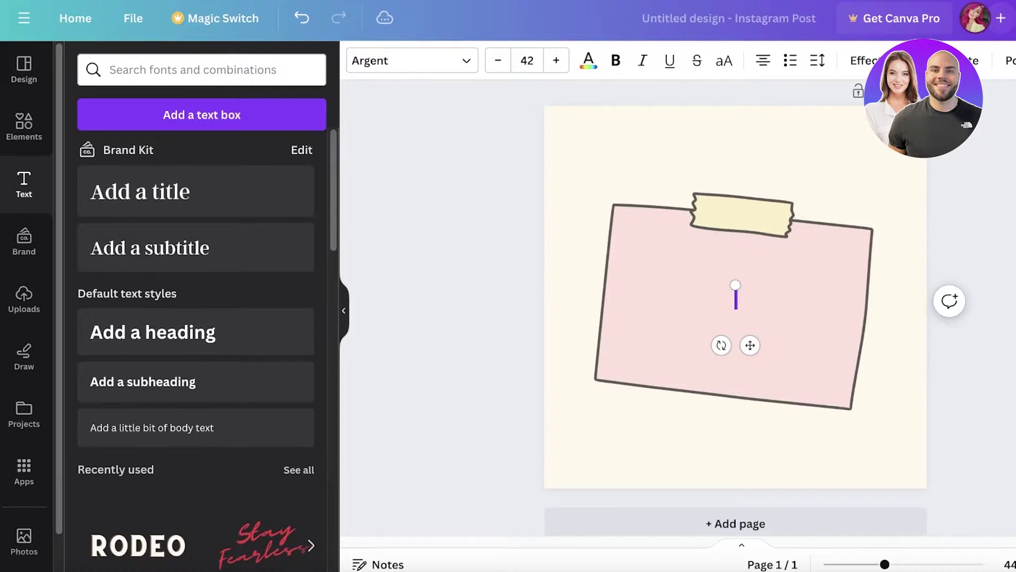
{"action": "type", "text": "Skinc"}
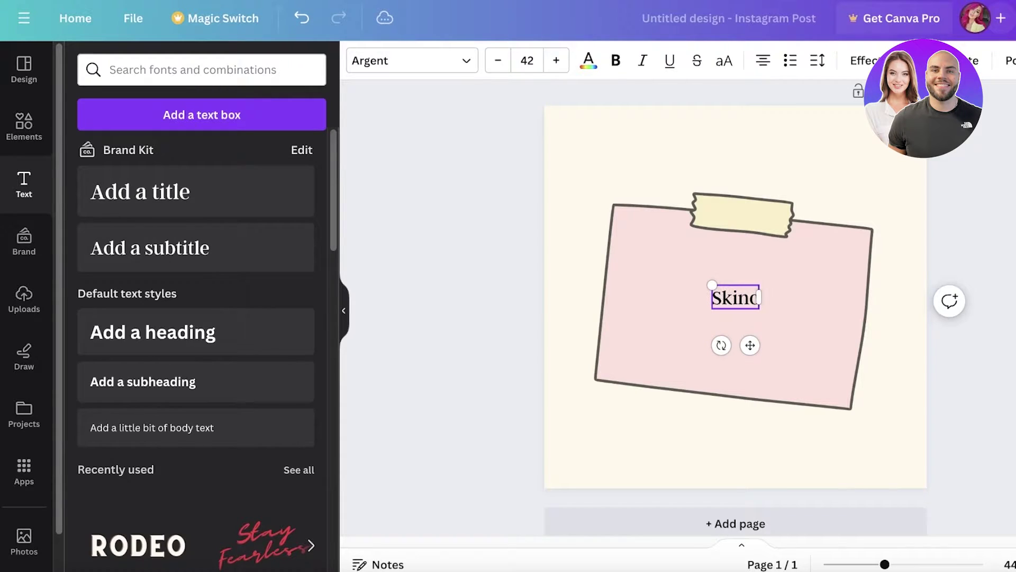
{"action": "type", "text": "are Advic"}
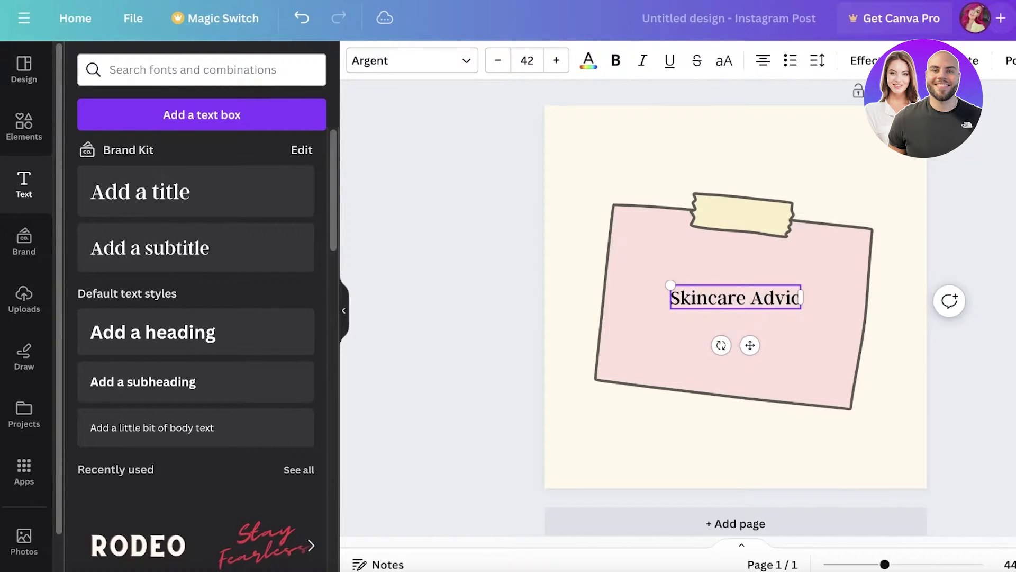
{"action": "type", "text": "e N"}
- Replace the word "Advice" in the title so that it reads "Skincare Tips"
{"action": "key", "text": "BackSpace"}
{"action": "key", "text": "BackSpace"}
{"action": "key", "text": "BackSpace"}
{"action": "key", "text": "BackSpace"}
{"action": "key", "text": "BackSpace"}
{"action": "key", "text": "BackSpace"}
{"action": "key", "text": "BackSpace"}
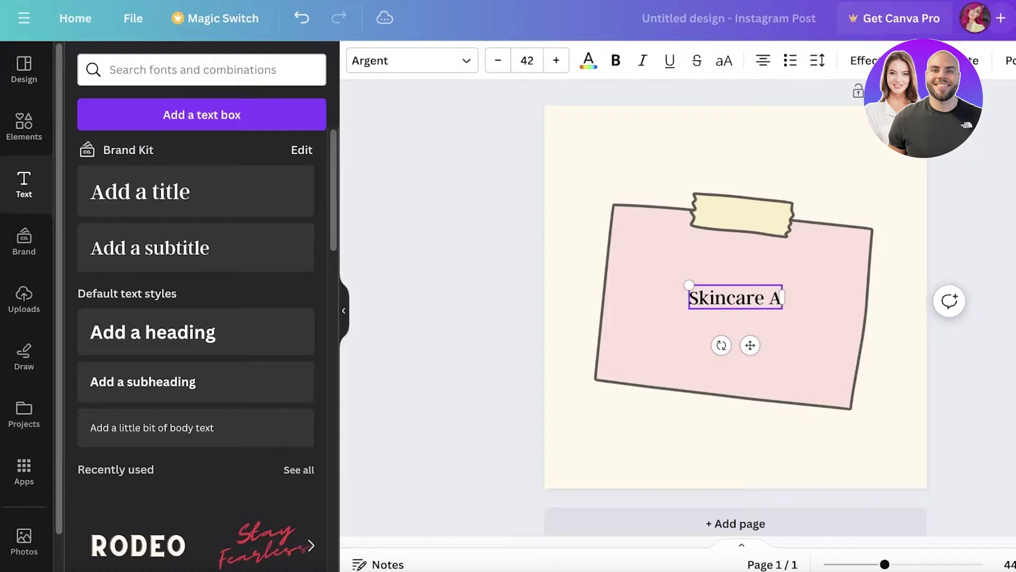
{"action": "key", "text": "BackSpace"}
{"action": "type", "text": "Tips N"}
{"action": "key", "text": "BackSpace"}
{"action": "key", "text": "BackSpace"}
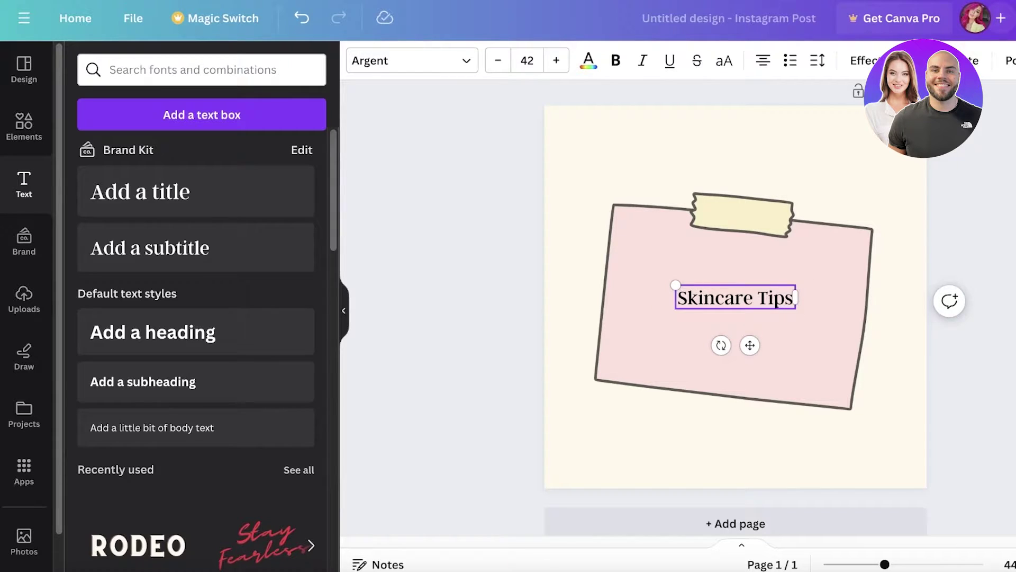
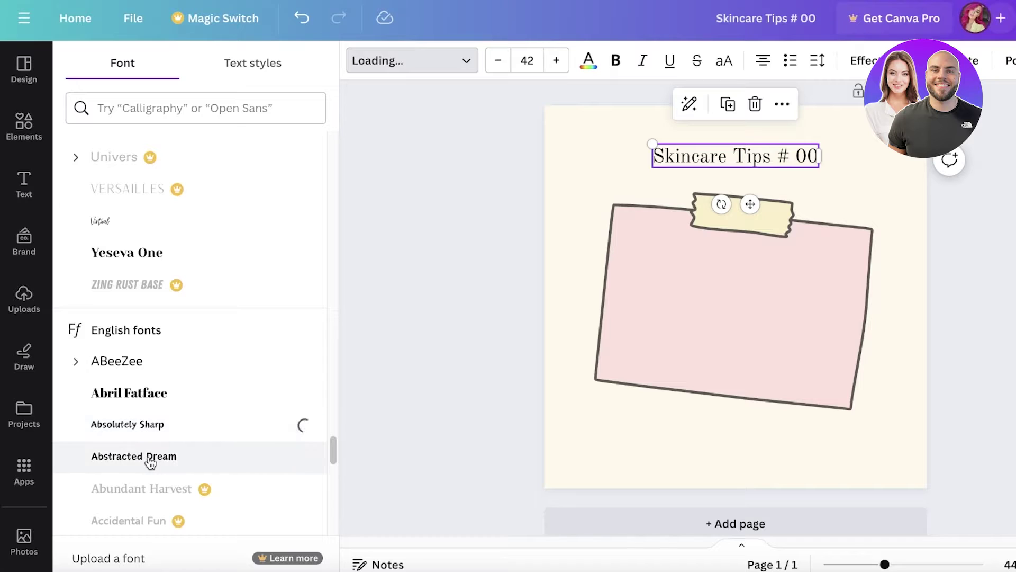
- Set the font of the "Skincare Tips # 00" title to Abstracted Dream
{"action": "left_click", "coordinate": [151, 462]}
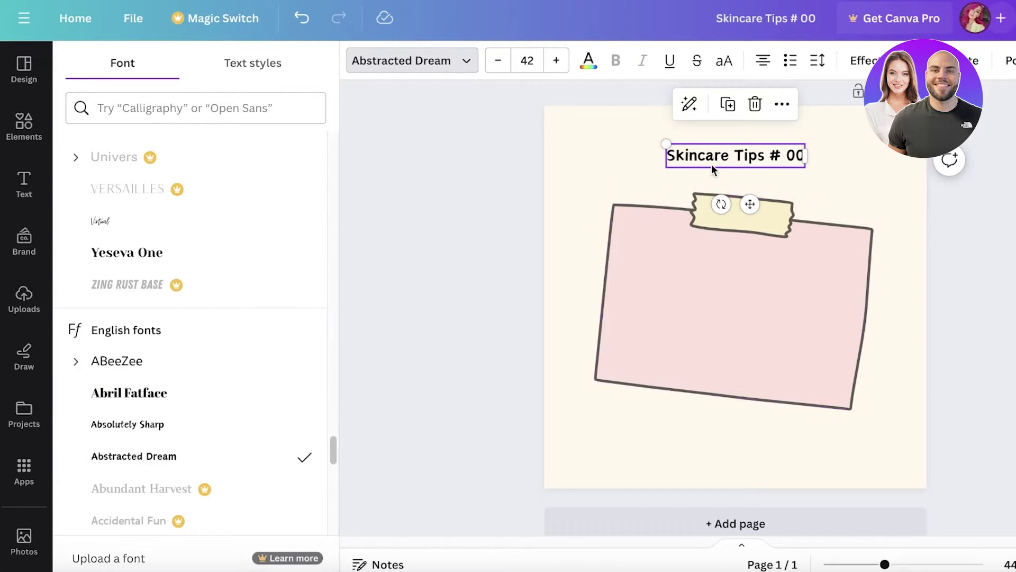
{"action": "left_click", "coordinate": [869, 157]}
{"action": "left_click", "coordinate": [749, 158]}
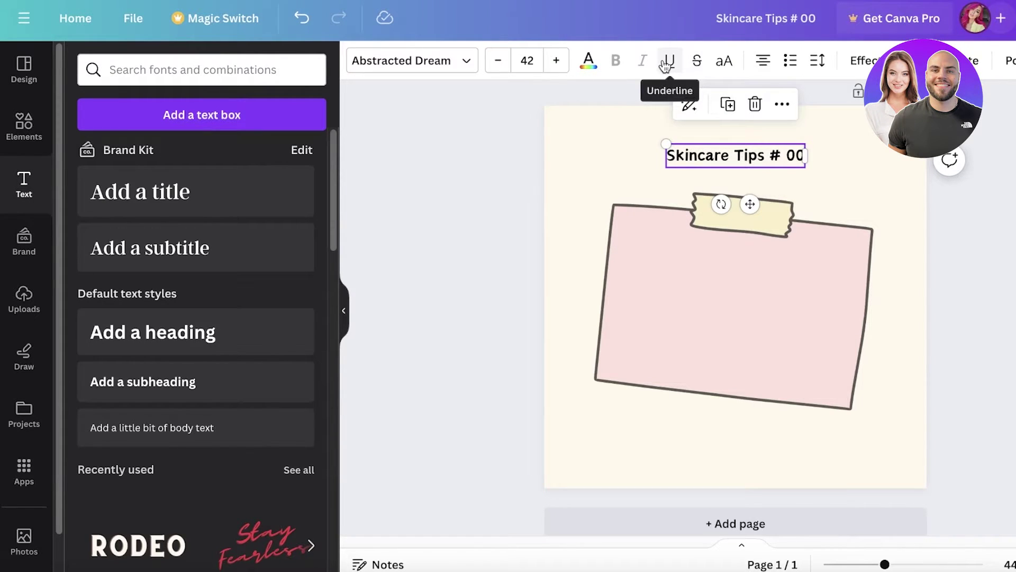
- Try uppercase lettering on the title and switch it back to mixed case
{"action": "left_click", "coordinate": [732, 62]}
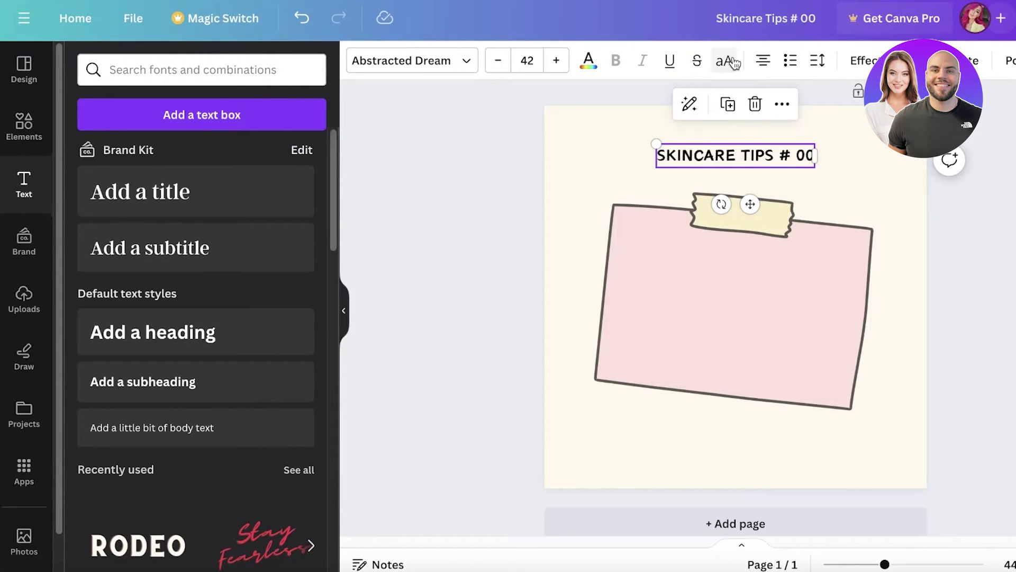
{"action": "left_click", "coordinate": [732, 62]}
{"action": "left_click", "coordinate": [732, 62]}
{"action": "left_click", "coordinate": [732, 62]}
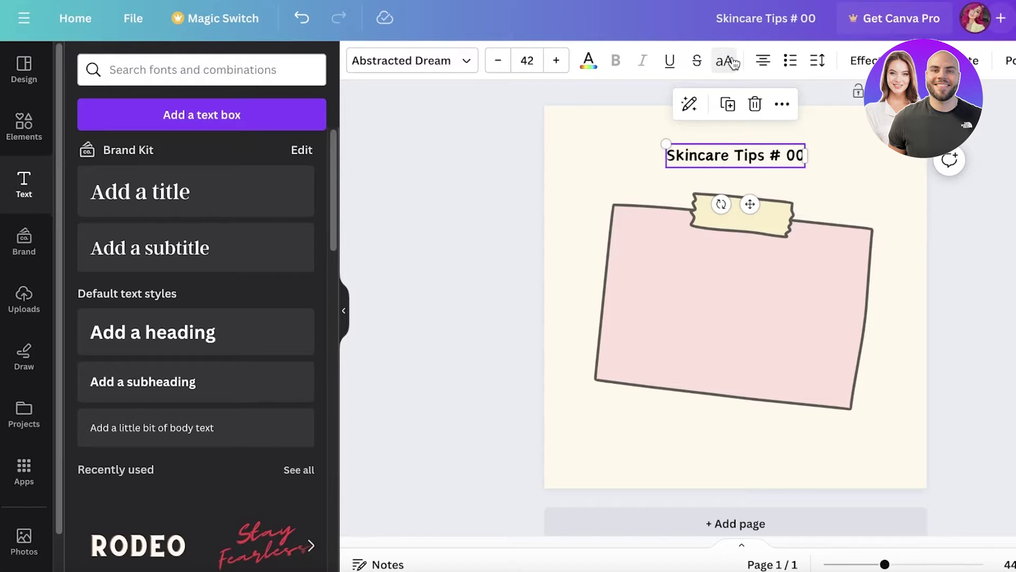
{"action": "left_click", "coordinate": [783, 105]}
{"action": "left_click", "coordinate": [597, 140]}
{"action": "left_click", "coordinate": [597, 139]}
- Cycle the title's text alignment through its options and leave it justified
{"action": "left_click", "coordinate": [736, 156]}
{"action": "left_click", "coordinate": [769, 62]}
{"action": "left_click", "coordinate": [770, 62]}
{"action": "left_click", "coordinate": [771, 62]}
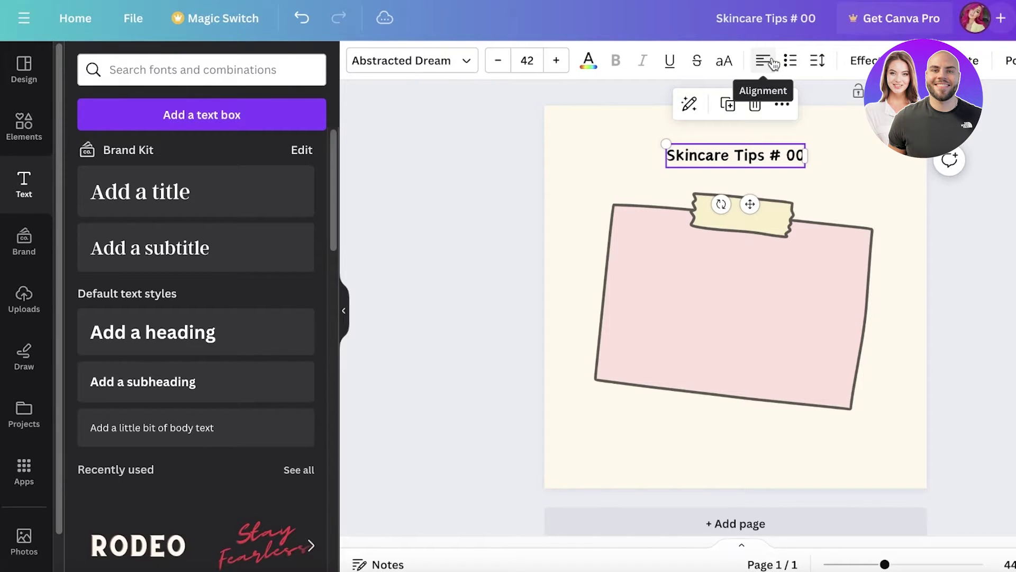
{"action": "left_click", "coordinate": [772, 63]}
{"action": "left_click", "coordinate": [772, 62]}
{"action": "left_click", "coordinate": [772, 63]}
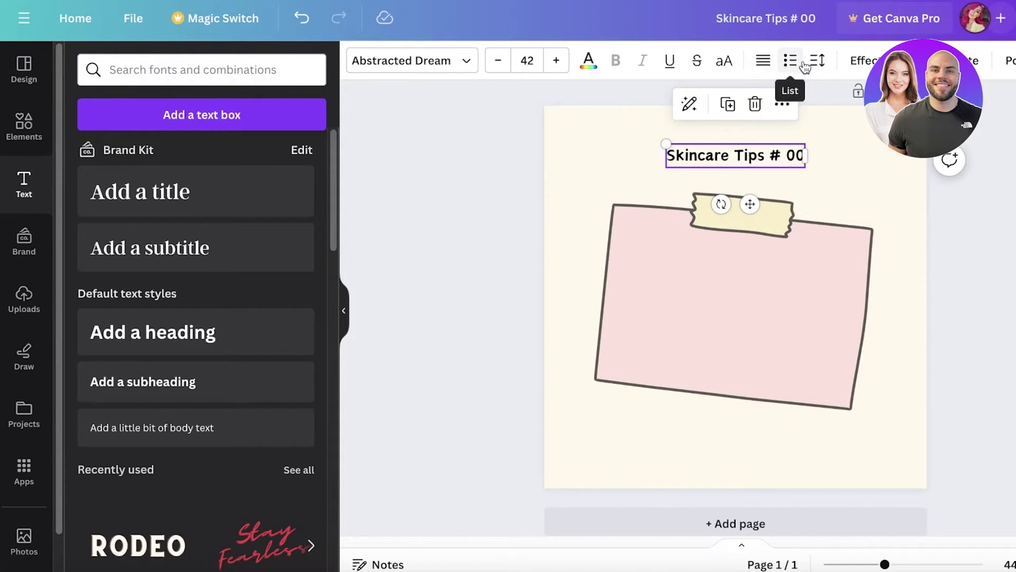
- Increase the title's letter spacing moderately and anchor its text box to the middle
{"action": "left_click", "coordinate": [821, 62]}
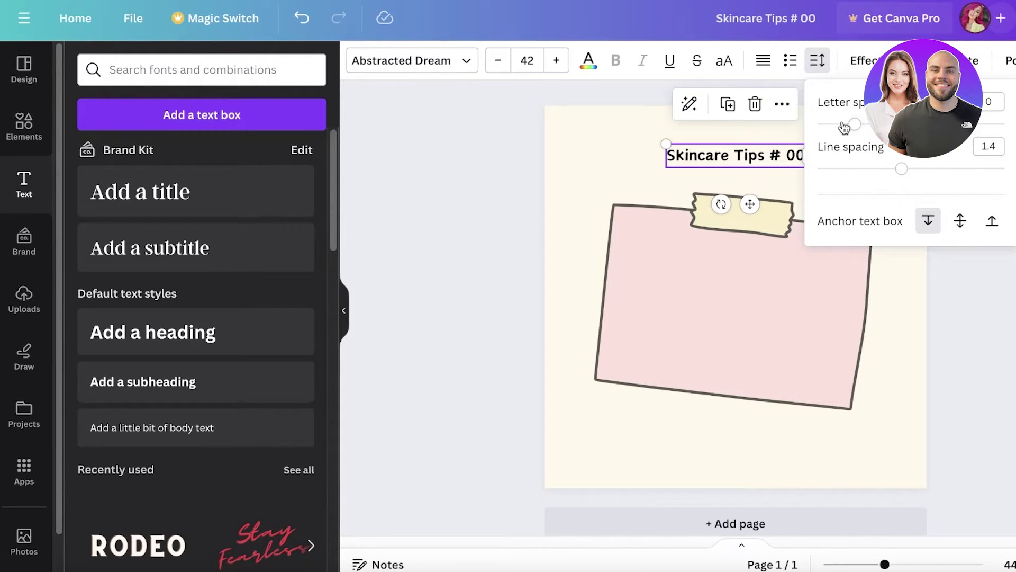
{"action": "left_click_drag", "start_coordinate": [844, 127], "coordinate": [871, 125]}
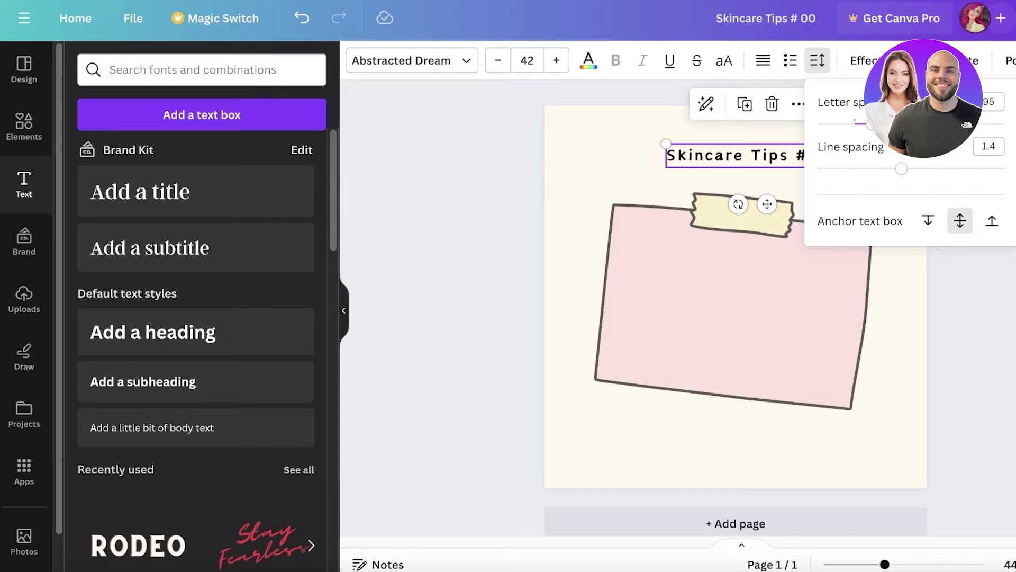
{"action": "mouse_move", "coordinate": [871, 125]}
{"action": "left_mouse_down"}
{"action": "mouse_move", "coordinate": [830, 125]}
{"action": "mouse_move", "coordinate": [862, 126]}
{"action": "left_mouse_up"}
{"action": "key", "text": "Escape"}
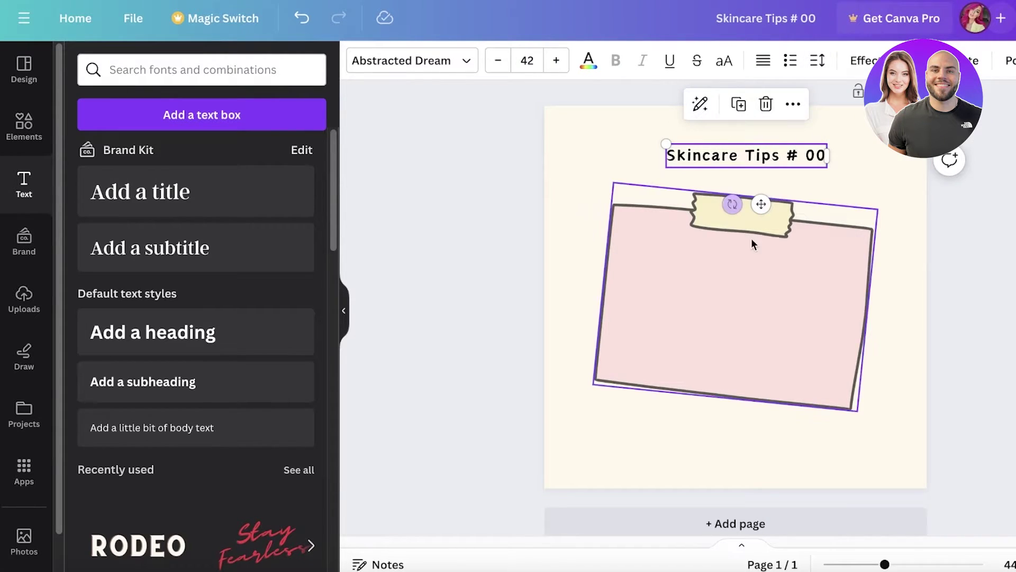
- Move the widened title so that it is centred horizontally above the note
{"action": "left_click", "coordinate": [752, 238]}
{"action": "left_click", "coordinate": [770, 146]}
{"action": "left_click_drag", "start_coordinate": [771, 146], "coordinate": [765, 148]}
{"action": "key", "text": "Escape"}
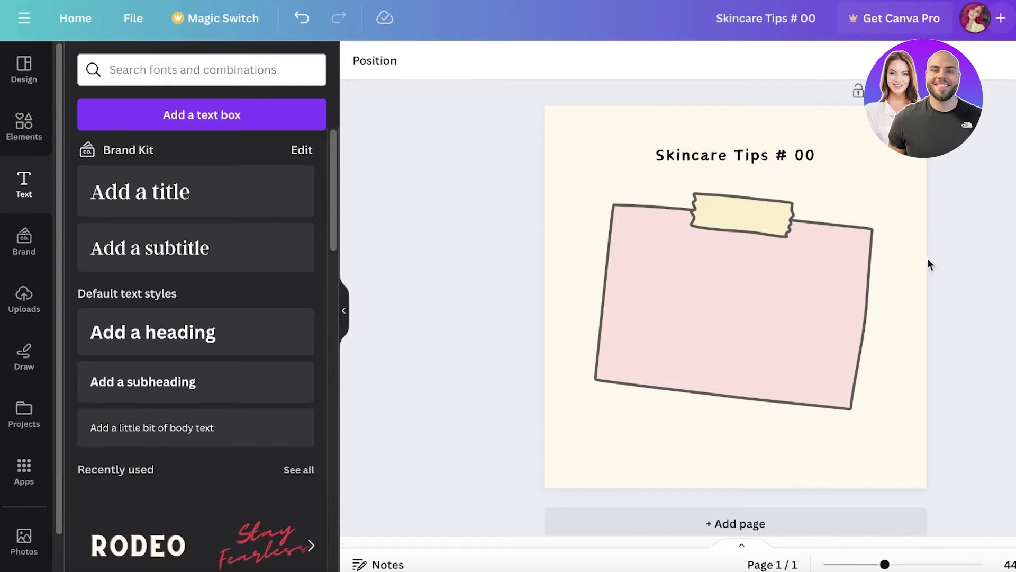
- Enlarge the pink note slightly, reduce its clockwise tilt and centre it below the title
{"action": "left_click", "coordinate": [803, 320]}
{"action": "left_click_drag", "start_coordinate": [852, 411], "coordinate": [882, 430]}
{"action": "left_click_drag", "start_coordinate": [730, 453], "coordinate": [738, 452]}
{"action": "left_click_drag", "start_coordinate": [796, 315], "coordinate": [789, 320]}
{"action": "left_click", "coordinate": [949, 207]}
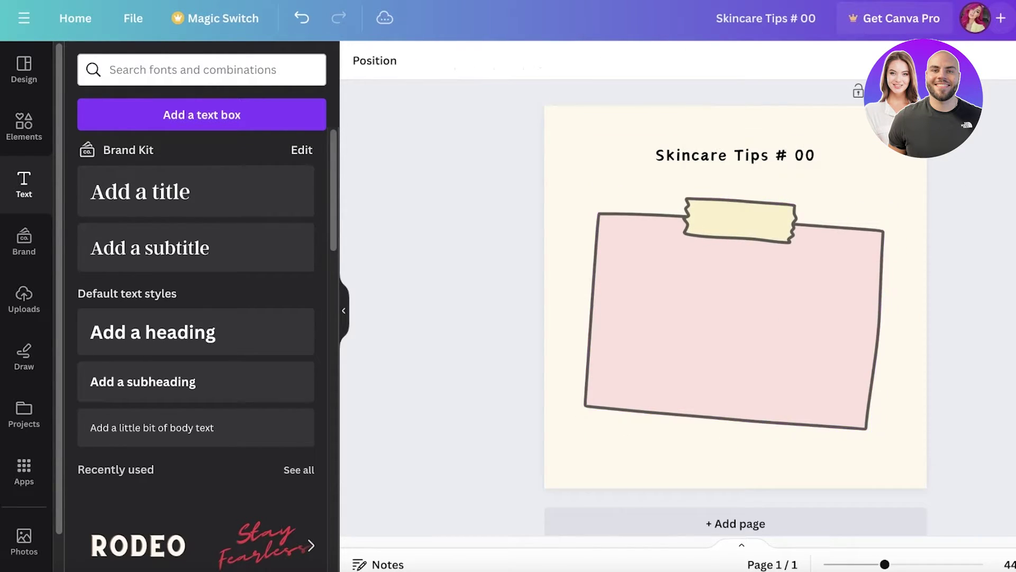
- Rotate the pink note until it tilts a couple of degrees counter-clockwise
{"action": "left_click", "coordinate": [822, 341]}
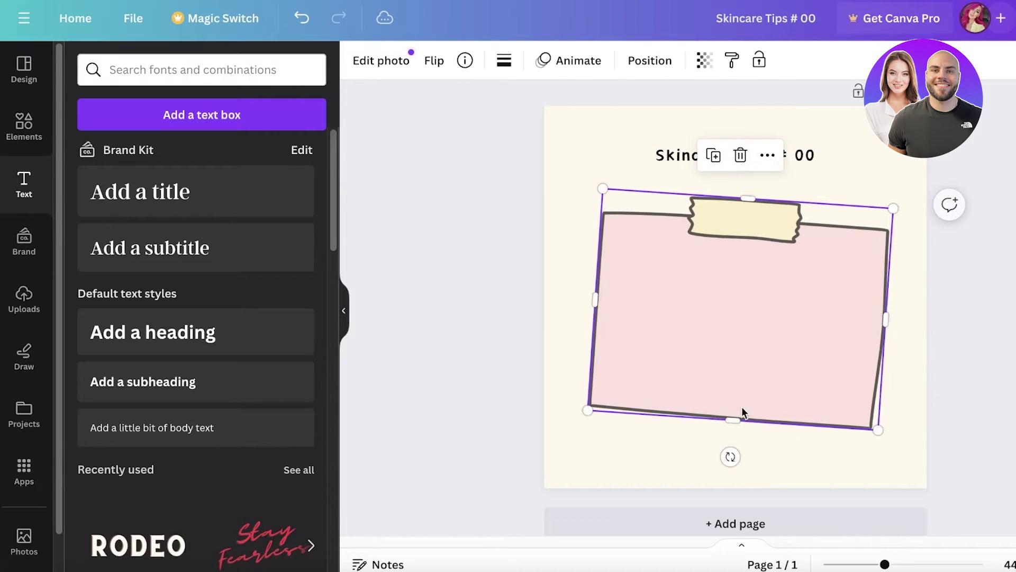
{"action": "left_click_drag", "start_coordinate": [730, 456], "coordinate": [752, 454]}
{"action": "left_click", "coordinate": [961, 264]}
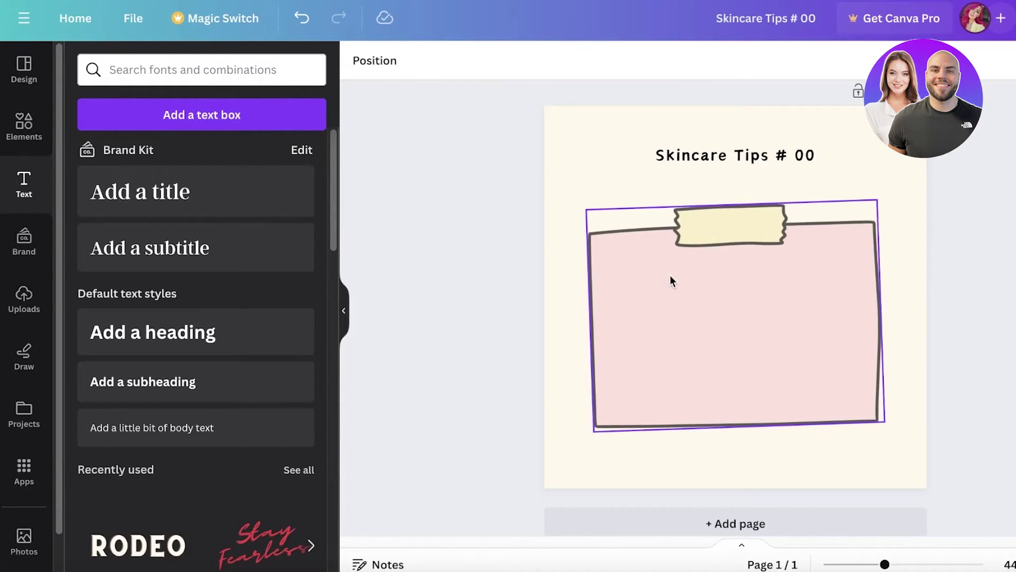
- Add a second Brand Kit title over the note and set its font to Abstracted Dream
{"action": "left_click", "coordinate": [239, 203]}
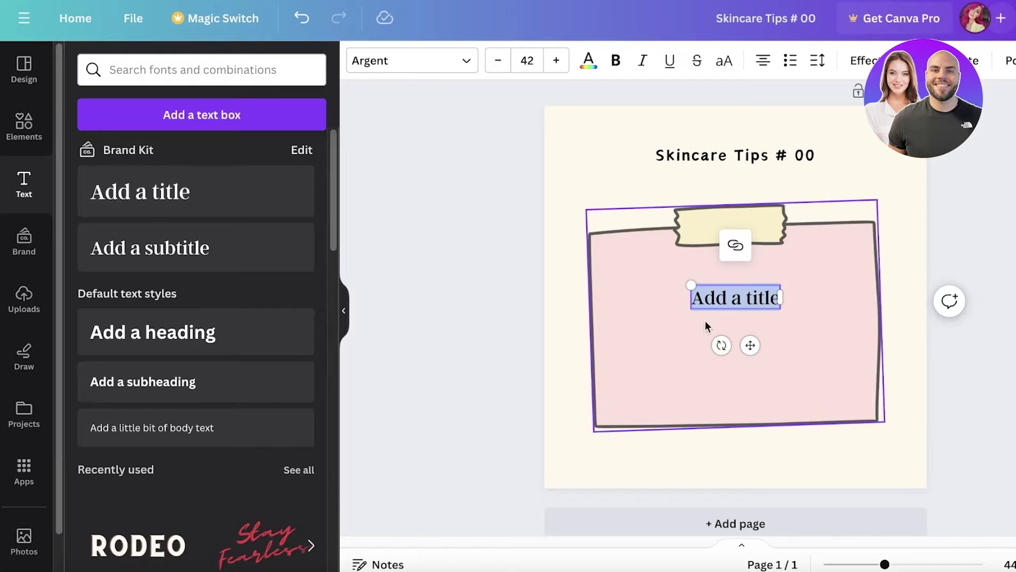
{"action": "left_click", "coordinate": [455, 60]}
{"action": "scroll", "coordinate": [177, 229], "scroll_direction": "down", "scroll_amount": 20}
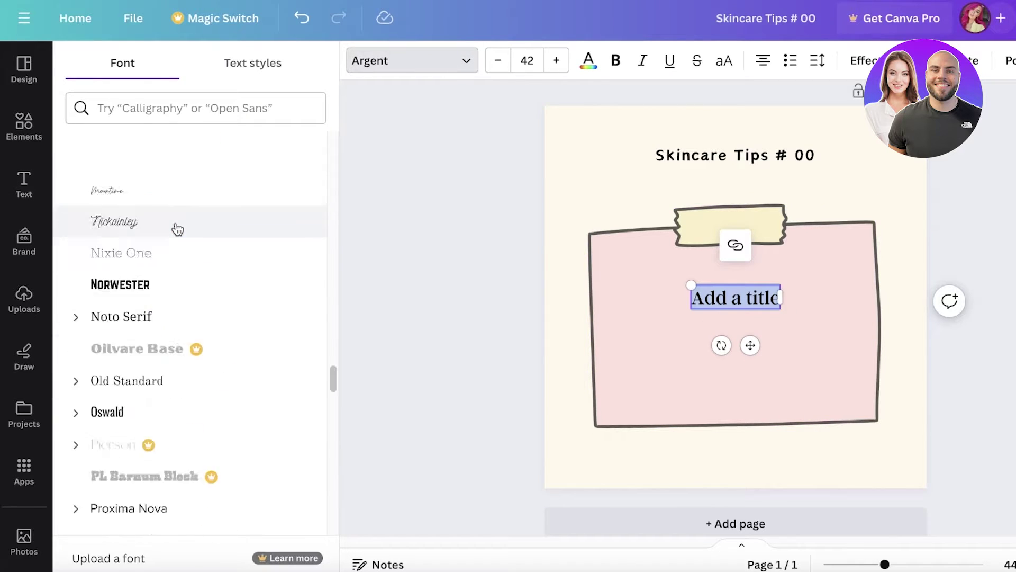
{"action": "scroll", "coordinate": [177, 228], "scroll_direction": "up", "scroll_amount": 10}
{"action": "left_click_drag", "start_coordinate": [335, 272], "coordinate": [302, 72]}
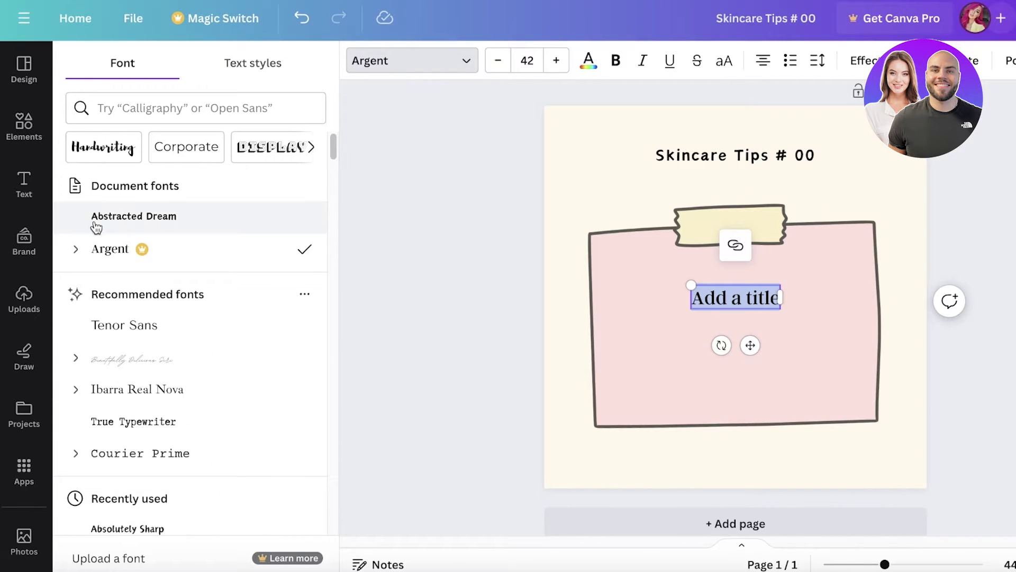
{"action": "left_click", "coordinate": [139, 216]}
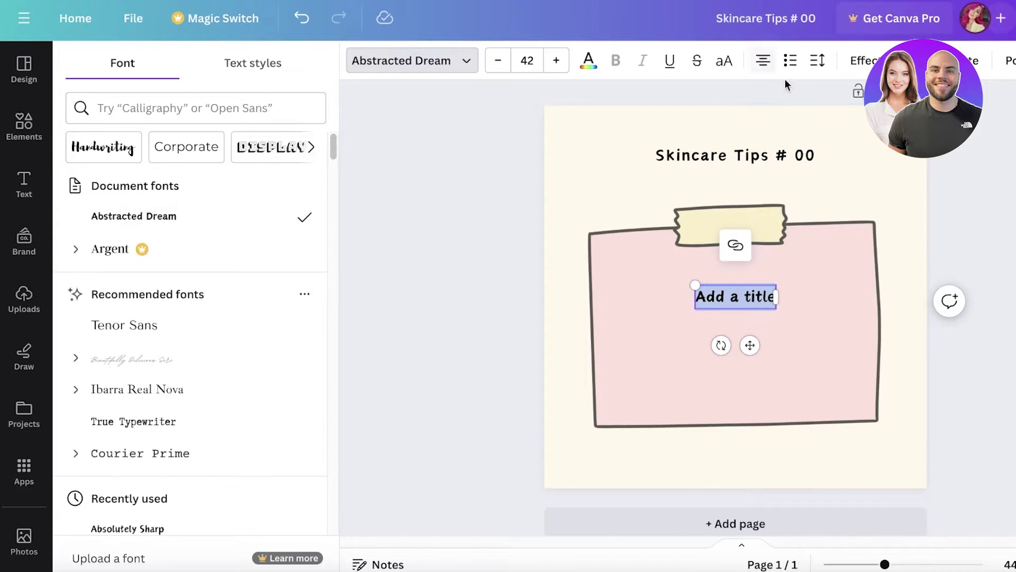
- Replace the placeholder text of the new title on the note with "Add tip here"
{"action": "left_click", "coordinate": [763, 312]}
{"action": "left_click", "coordinate": [734, 297]}
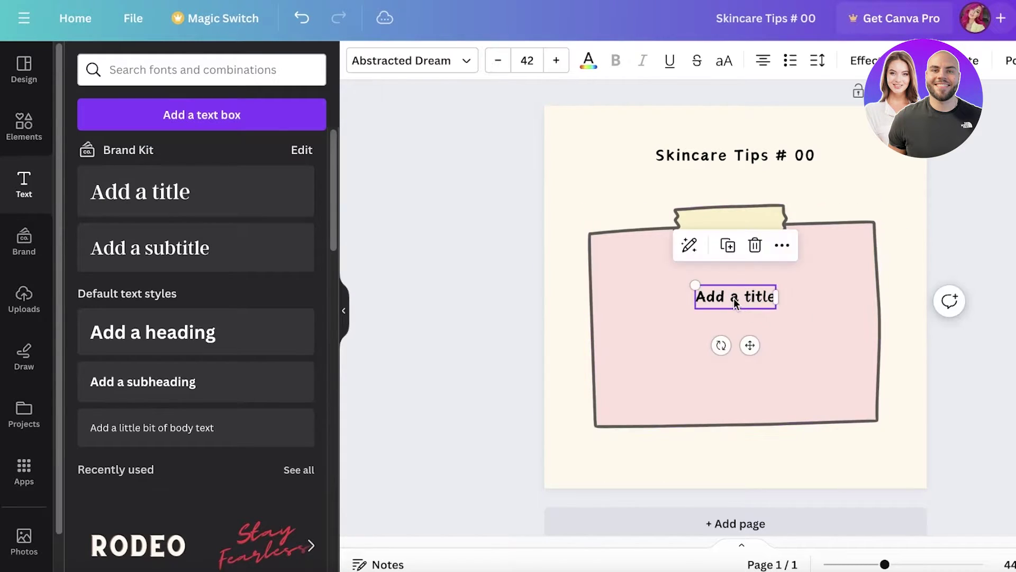
{"action": "left_click", "coordinate": [733, 297]}
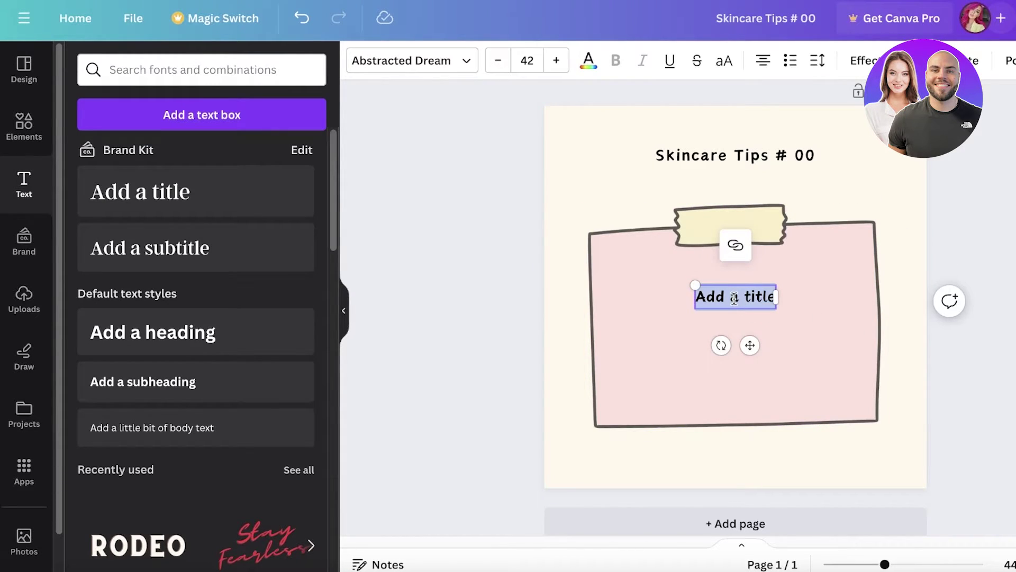
{"action": "type", "text": "Add t"}
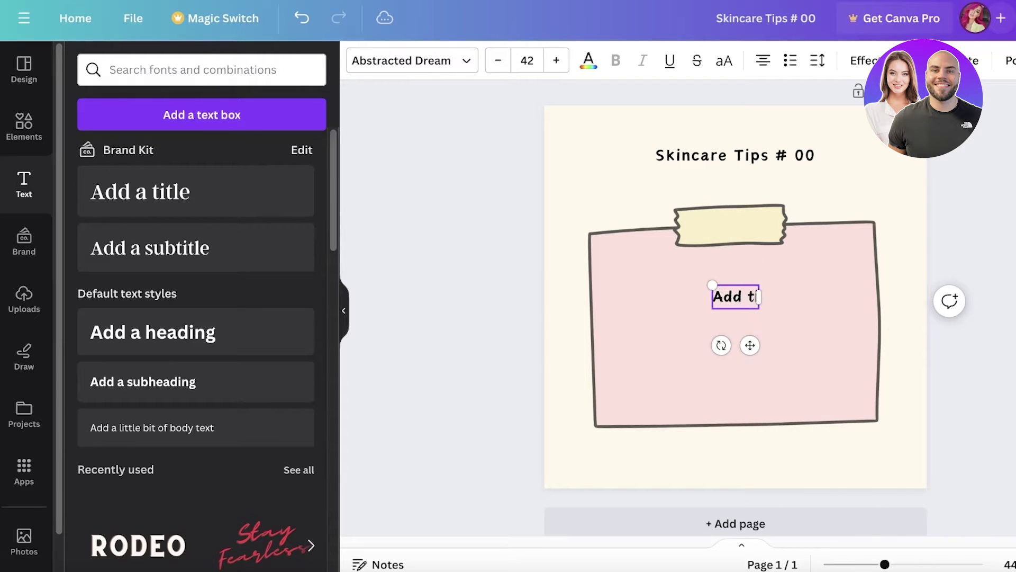
{"action": "type", "text": "ip here"}
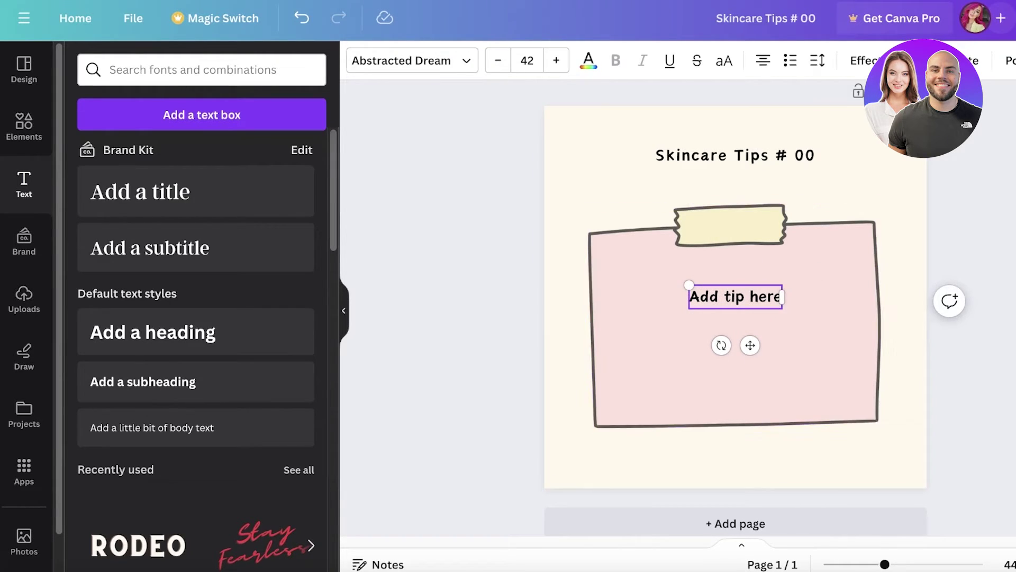
- Widen the "Add tip here" text box across most of the note and place it just below the tape
{"action": "left_click_drag", "start_coordinate": [745, 297], "coordinate": [847, 286]}
{"action": "left_click_drag", "start_coordinate": [687, 280], "coordinate": [633, 281]}
{"action": "left_click", "coordinate": [725, 332]}
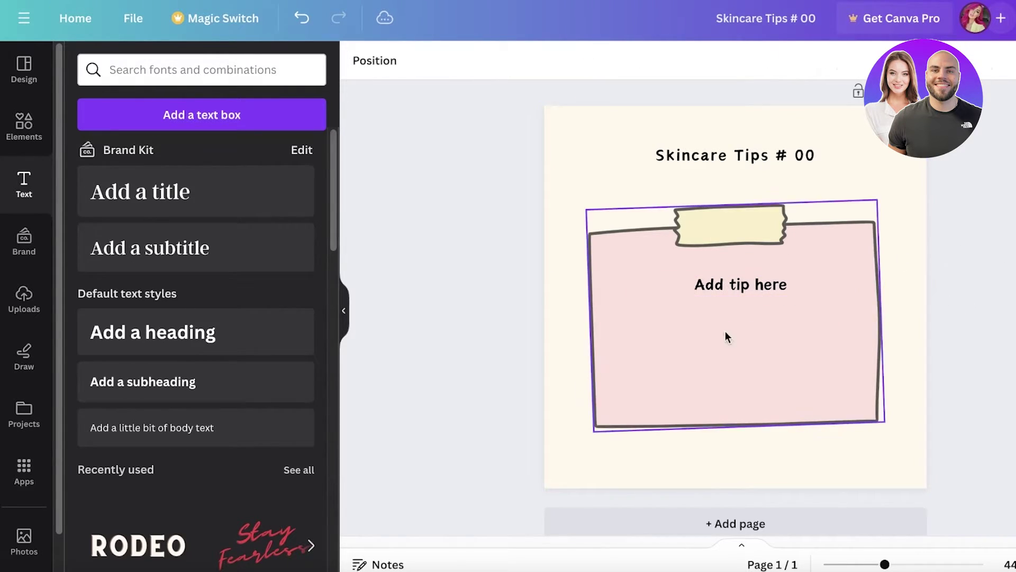
- Tilt the "Add tip here" text to match the note's slant, then widen its box slightly and centre it on the note
{"action": "left_click", "coordinate": [744, 285]}
{"action": "left_click_drag", "start_coordinate": [754, 333], "coordinate": [718, 344]}
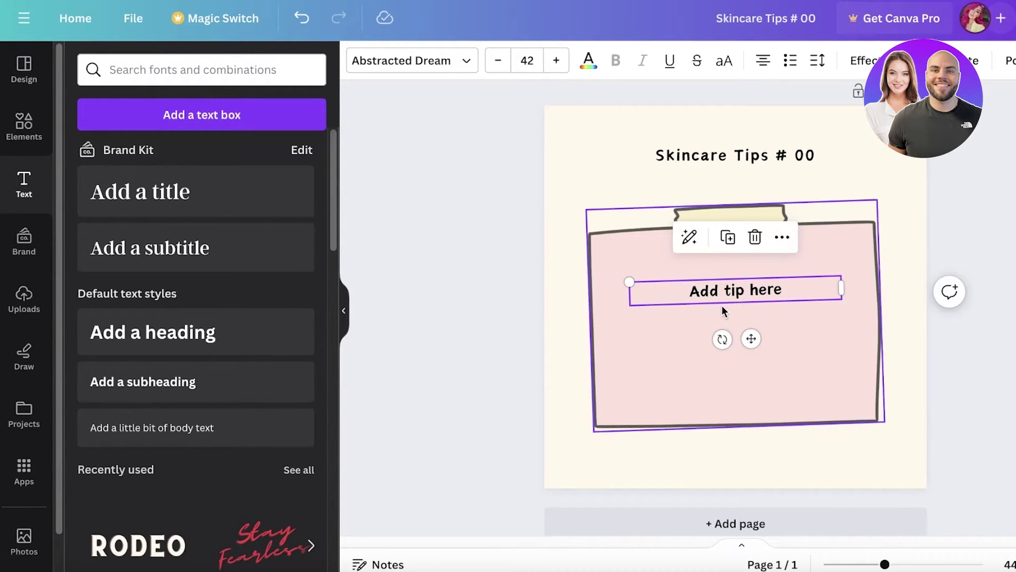
{"action": "left_click_drag", "start_coordinate": [741, 290], "coordinate": [741, 291]}
{"action": "left_click", "coordinate": [923, 268]}
{"action": "left_click", "coordinate": [713, 293]}
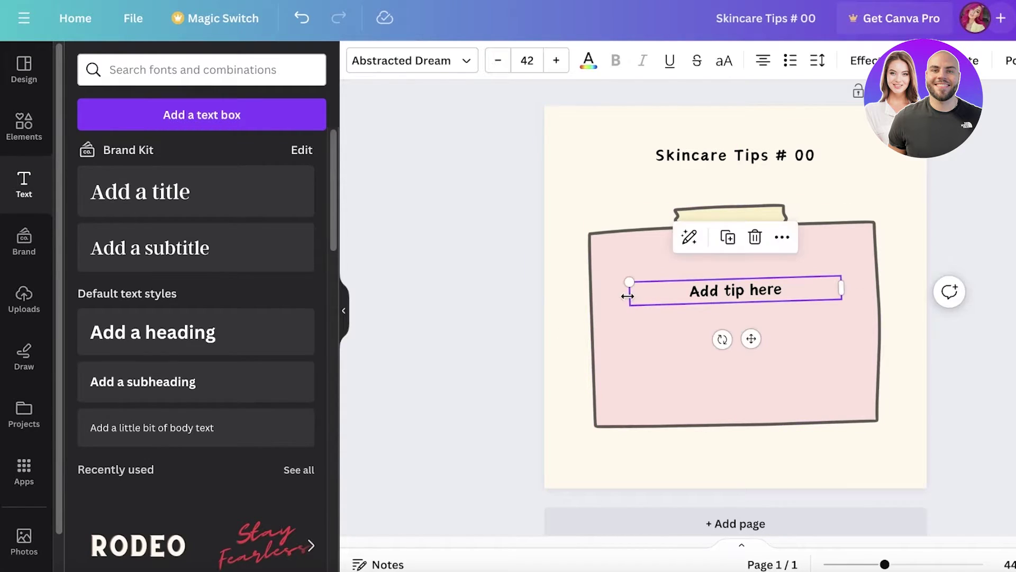
{"action": "left_click_drag", "start_coordinate": [628, 291], "coordinate": [625, 295]}
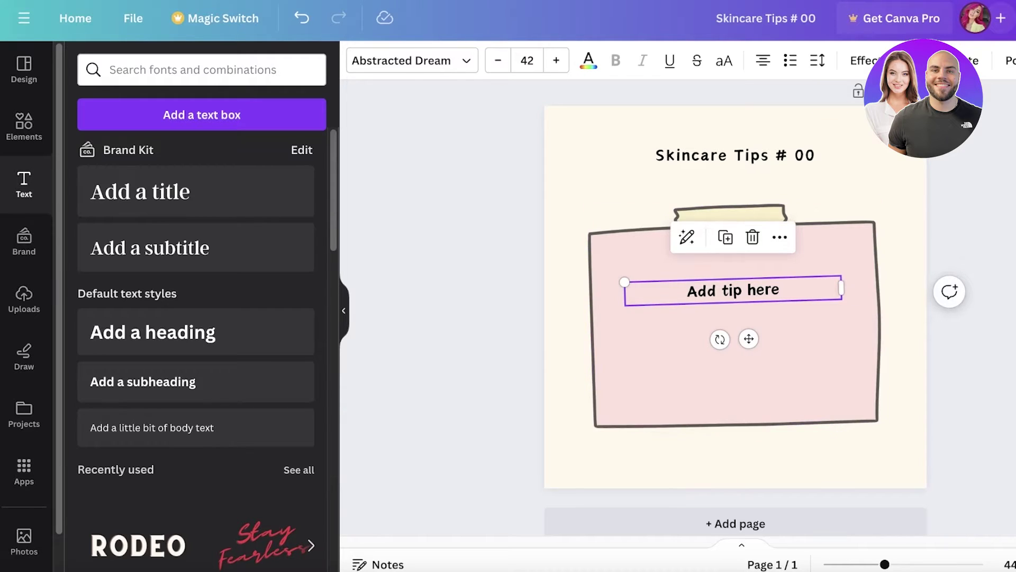
{"action": "left_click_drag", "start_coordinate": [726, 289], "coordinate": [727, 289]}
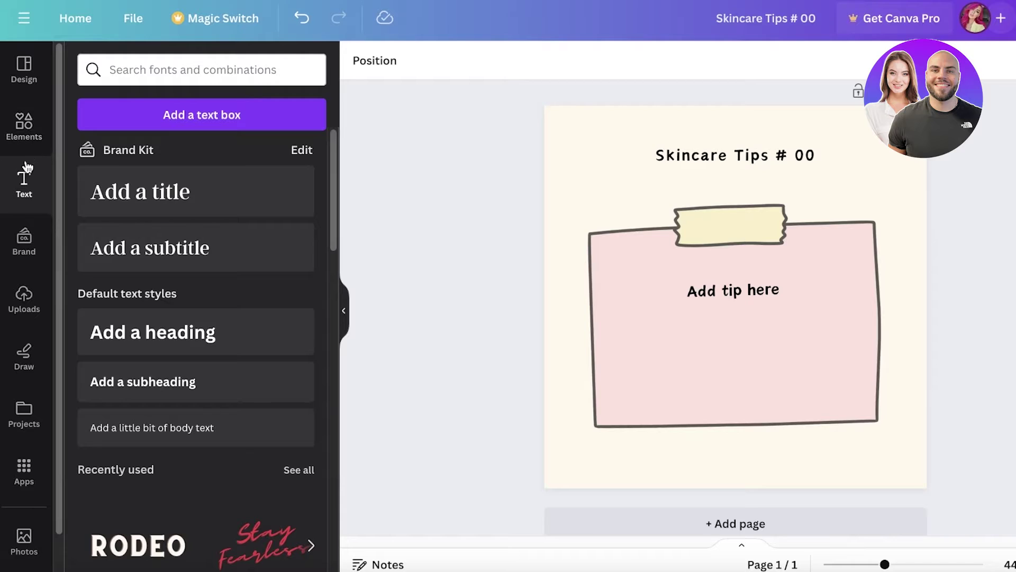
- Search the element graphics for "serum" in place of the previous search term
{"action": "left_click", "coordinate": [24, 127]}
{"action": "left_click", "coordinate": [154, 68]}
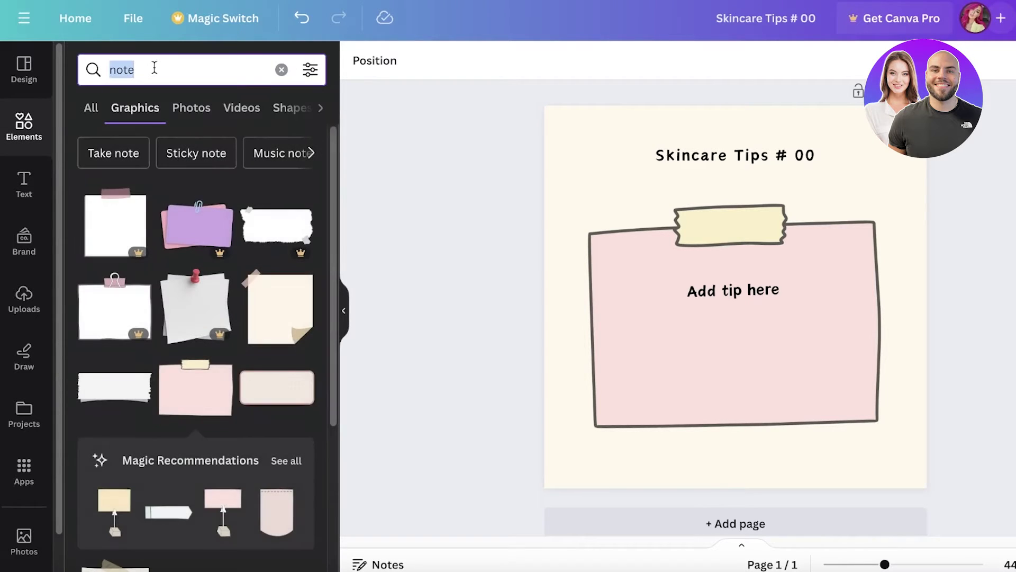
{"action": "key", "text": "BackSpace"}
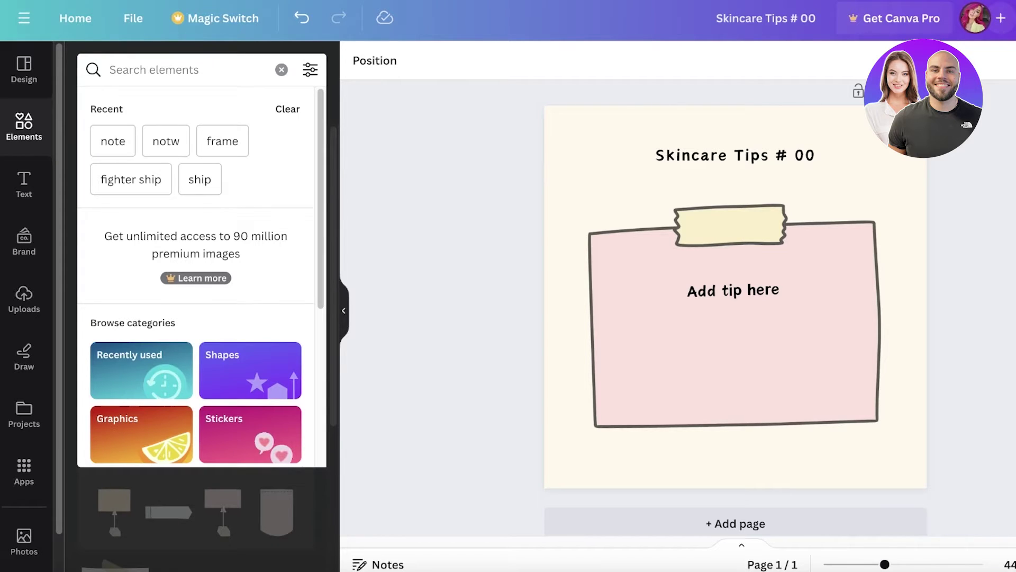
{"action": "type", "text": "serum"}
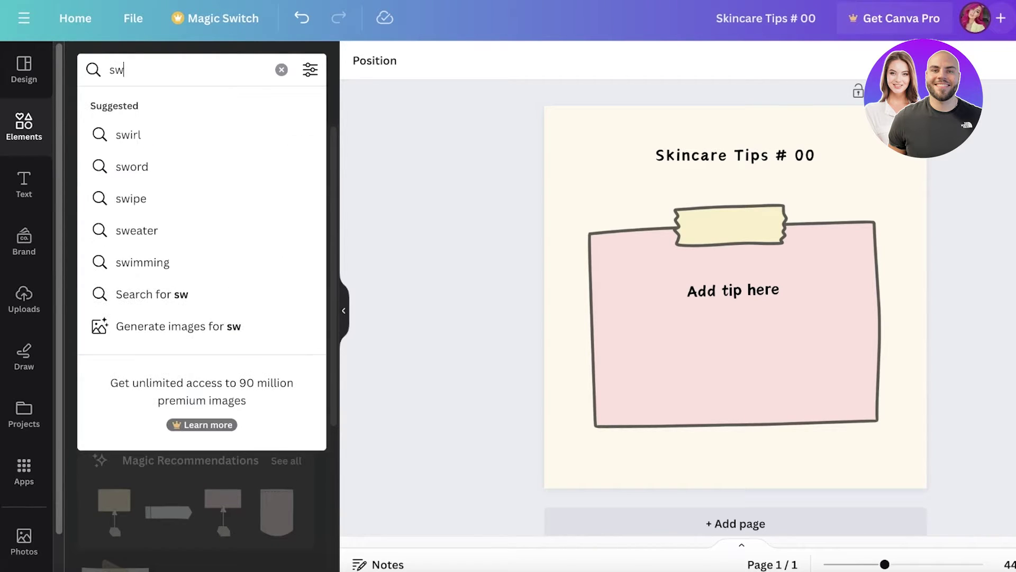
{"action": "key", "text": "Return"}
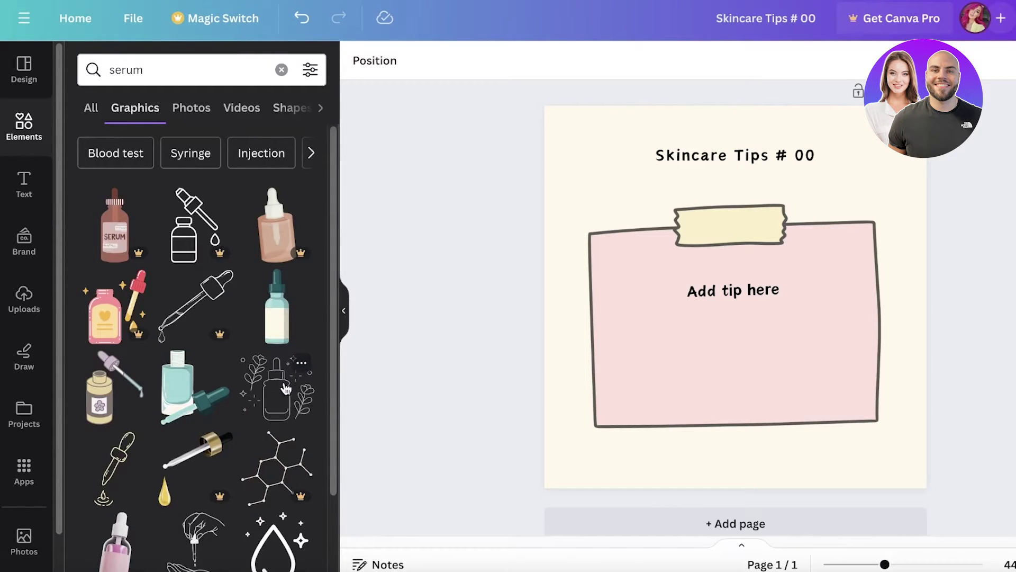
- Add the line-art serum bottle with leafy branches, shrink it and place it in the page's lower-right corner
{"action": "scroll", "coordinate": [286, 390], "scroll_direction": "down", "scroll_amount": 1}
{"action": "left_click", "coordinate": [281, 345]}
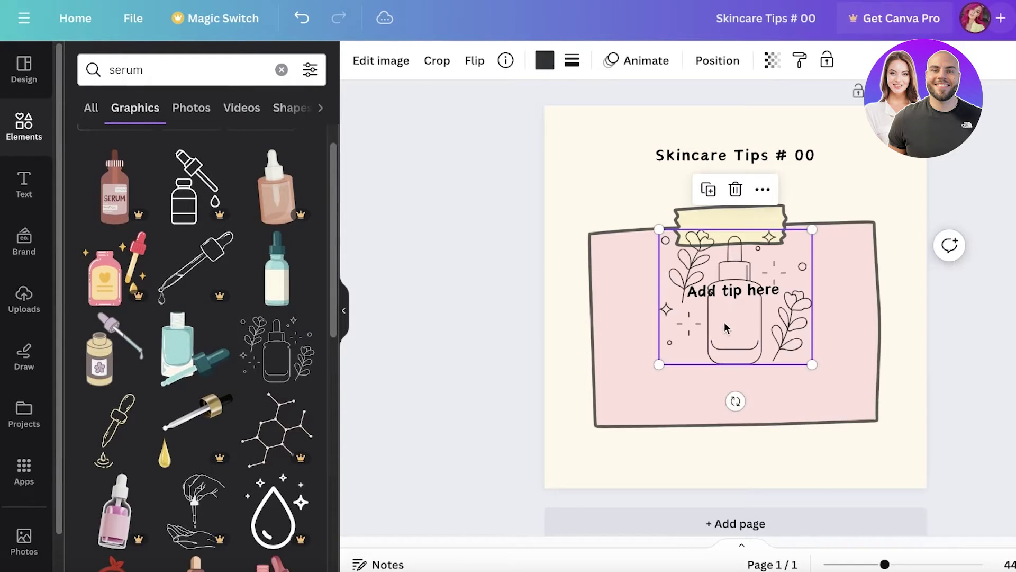
{"action": "left_click_drag", "start_coordinate": [659, 228], "coordinate": [844, 385]}
{"action": "left_click_drag", "start_coordinate": [888, 438], "coordinate": [887, 463]}
- Add the graphic of the red-haired-band woman applying serum, shrink it and place it over the note's lower-left corner
{"action": "scroll", "coordinate": [224, 177], "scroll_direction": "down", "scroll_amount": 5}
{"action": "scroll", "coordinate": [192, 207], "scroll_direction": "up", "scroll_amount": 4}
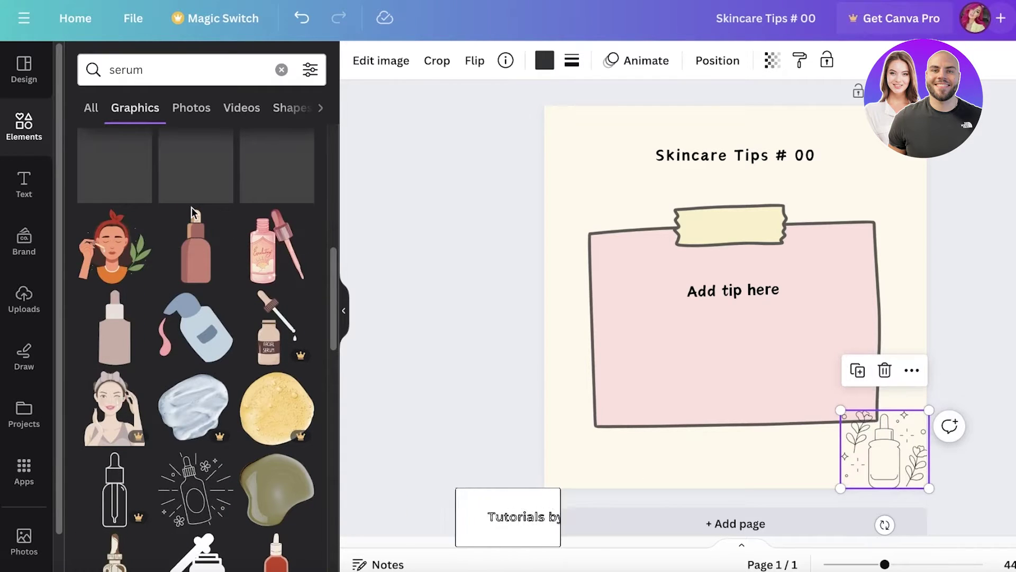
{"action": "left_click", "coordinate": [117, 242]}
{"action": "left_click_drag", "start_coordinate": [740, 341], "coordinate": [617, 416]}
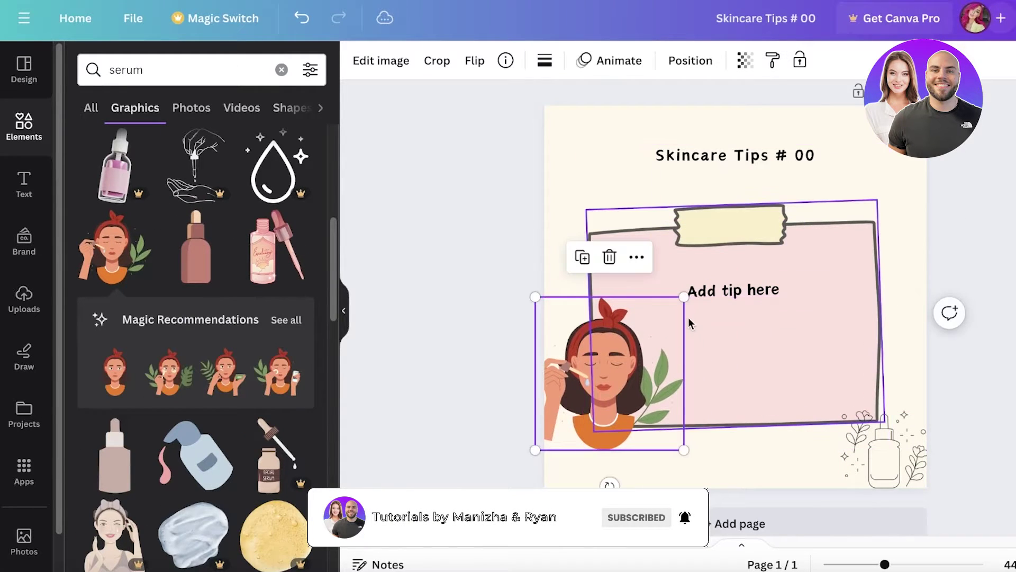
{"action": "left_click_drag", "start_coordinate": [683, 297], "coordinate": [626, 356]}
{"action": "left_click_drag", "start_coordinate": [619, 412], "coordinate": [642, 420]}
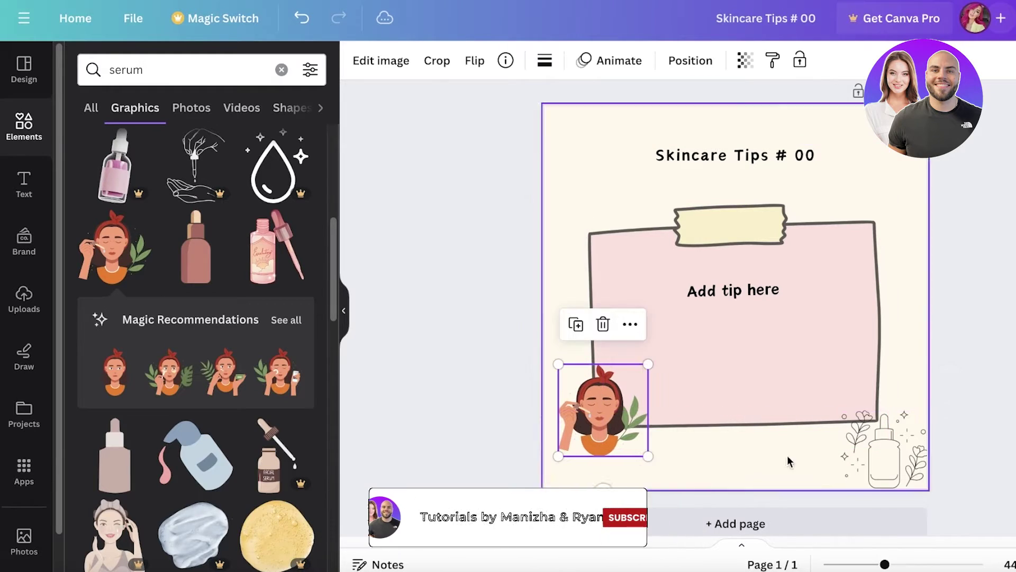
- Delete the line-art serum bottle from the page's lower-right corner
{"action": "left_click", "coordinate": [908, 473]}
{"action": "key", "text": "Delete"}
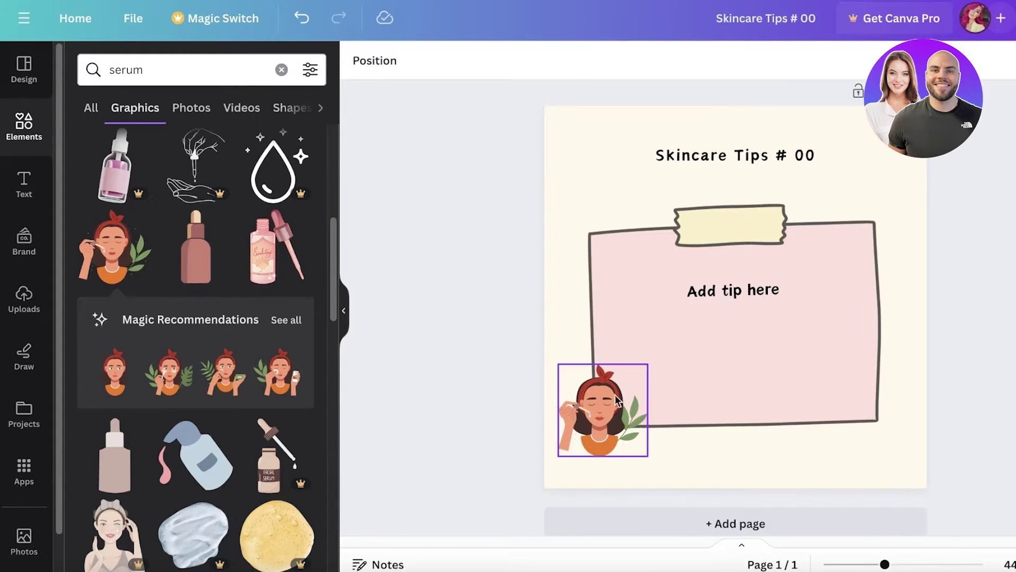
- Nudge the woman graphic up and inward over the note's lower-left corner, and browse the full collection of lines and shapes
{"action": "left_click_drag", "start_coordinate": [591, 425], "coordinate": [608, 419]}
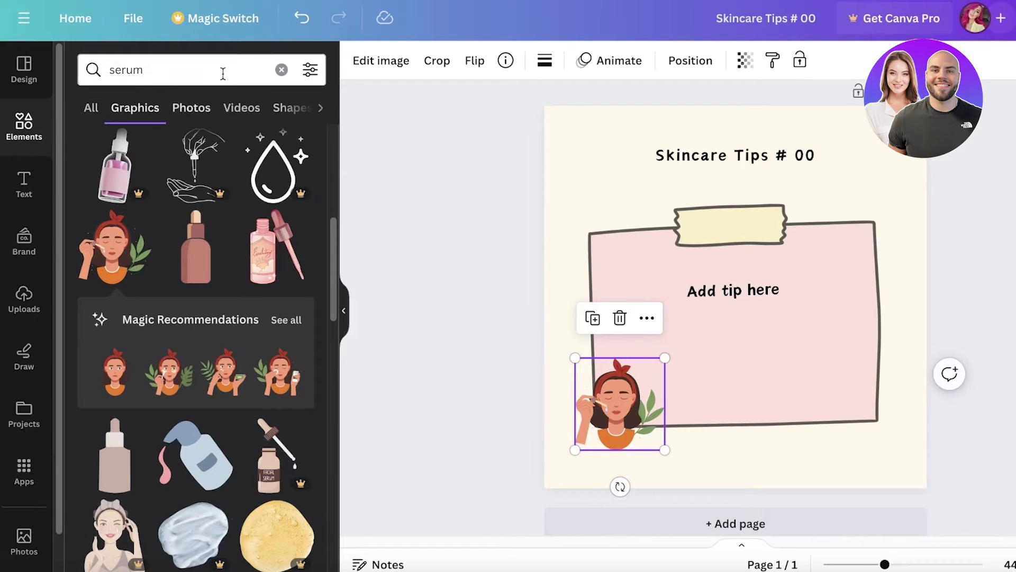
{"action": "left_click", "coordinate": [278, 70]}
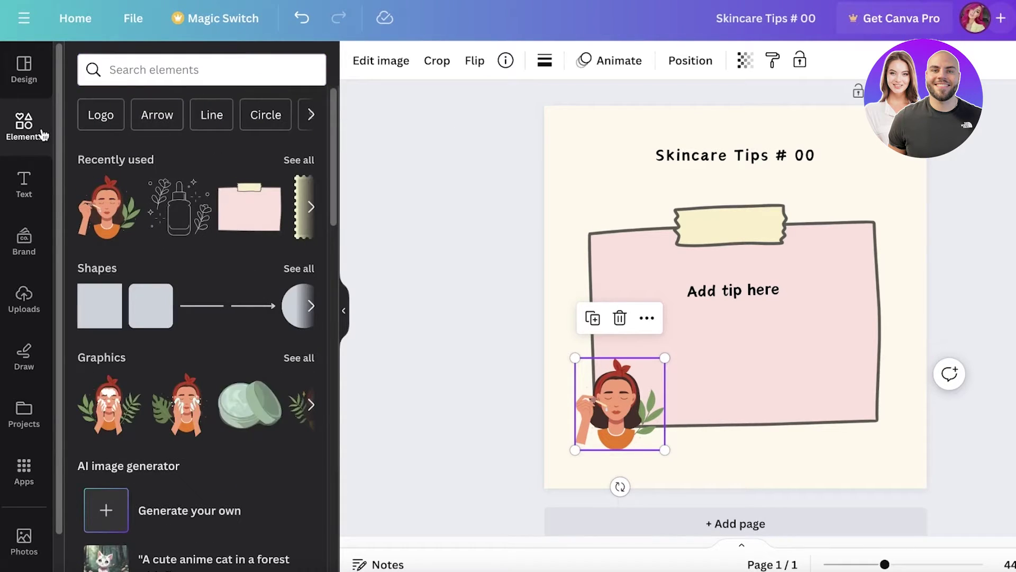
{"action": "left_click", "coordinate": [310, 273]}
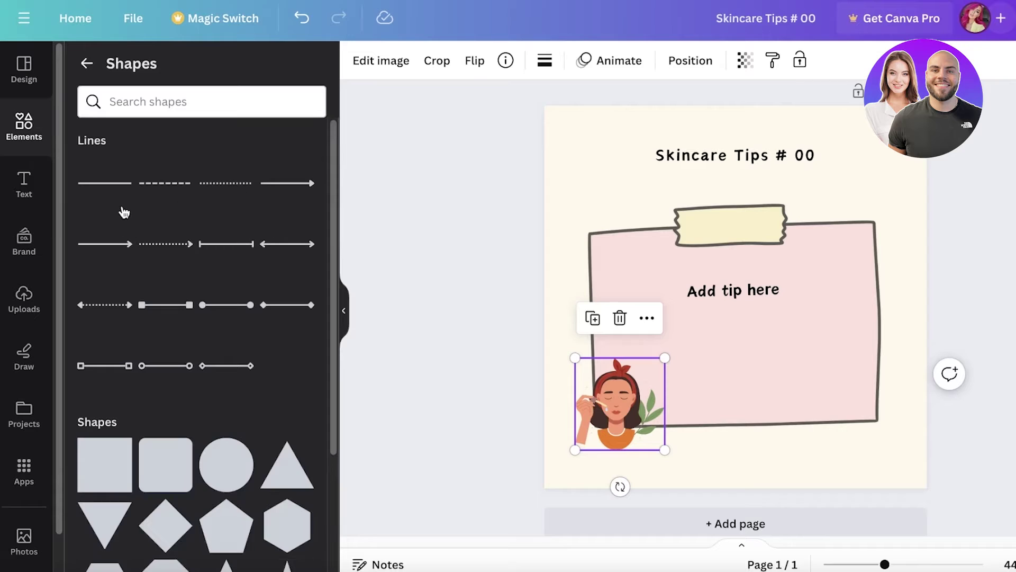
{"action": "scroll", "coordinate": [163, 246], "scroll_direction": "down", "scroll_amount": 3}
{"action": "scroll", "coordinate": [164, 285], "scroll_direction": "down", "scroll_amount": 4}
{"action": "scroll", "coordinate": [166, 291], "scroll_direction": "down", "scroll_amount": 3}
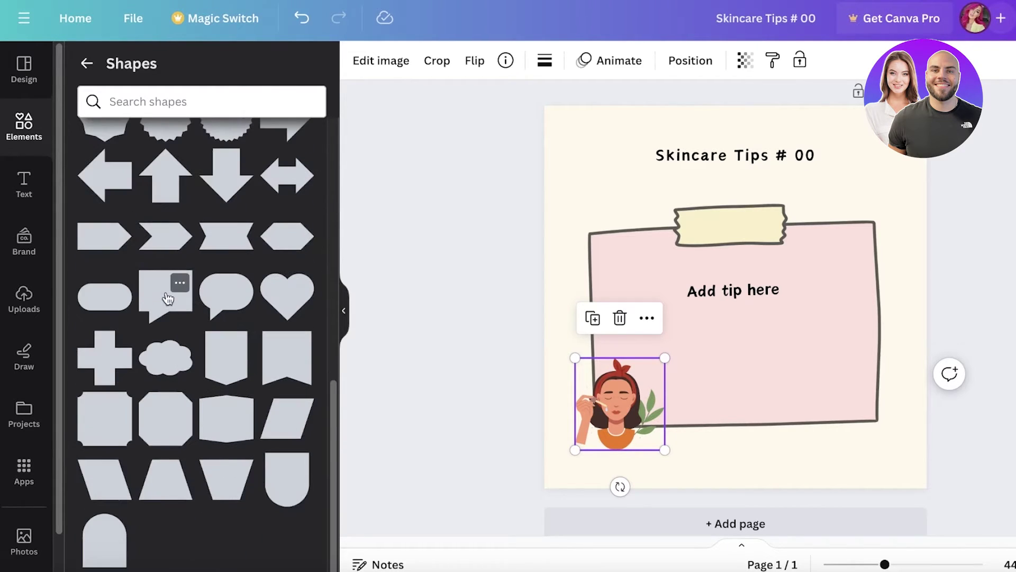
{"action": "scroll", "coordinate": [159, 392], "scroll_direction": "up", "scroll_amount": 10}
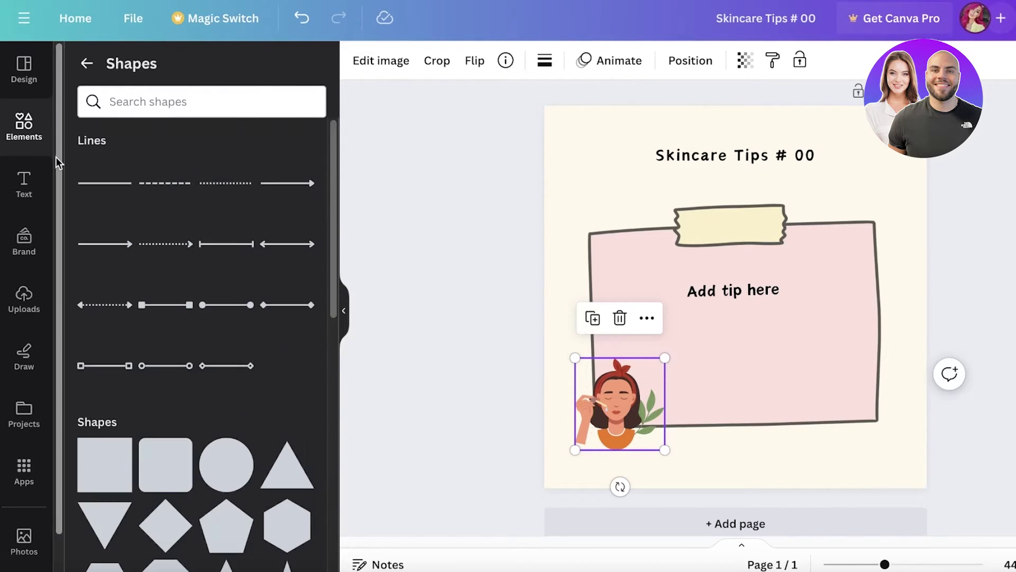
{"action": "scroll", "coordinate": [110, 367], "scroll_direction": "down", "scroll_amount": 8}
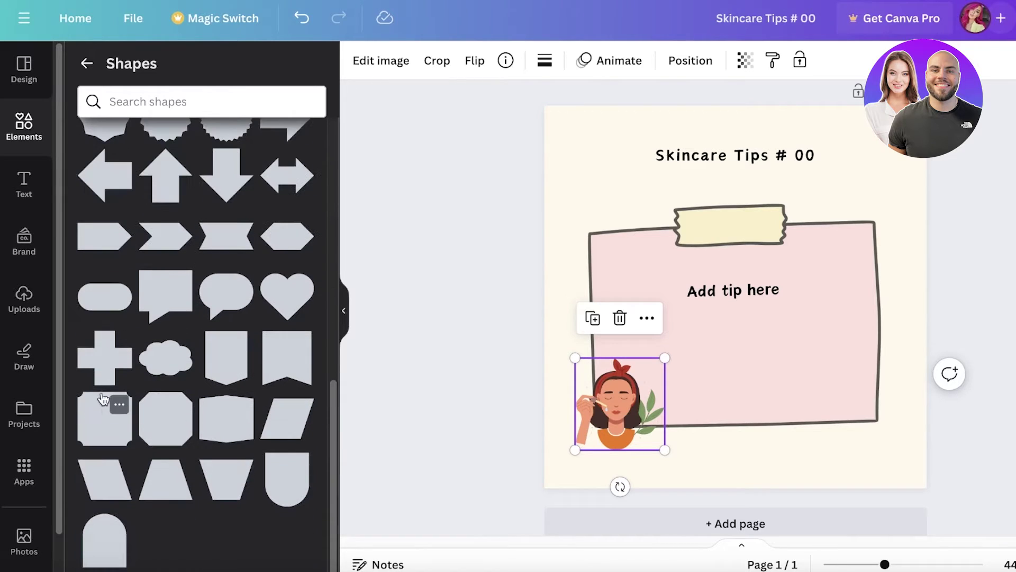
{"action": "scroll", "coordinate": [113, 365], "scroll_direction": "up", "scroll_amount": 9}
- Add a square shape to the page and move it over the note's right edge
{"action": "left_click", "coordinate": [111, 480]}
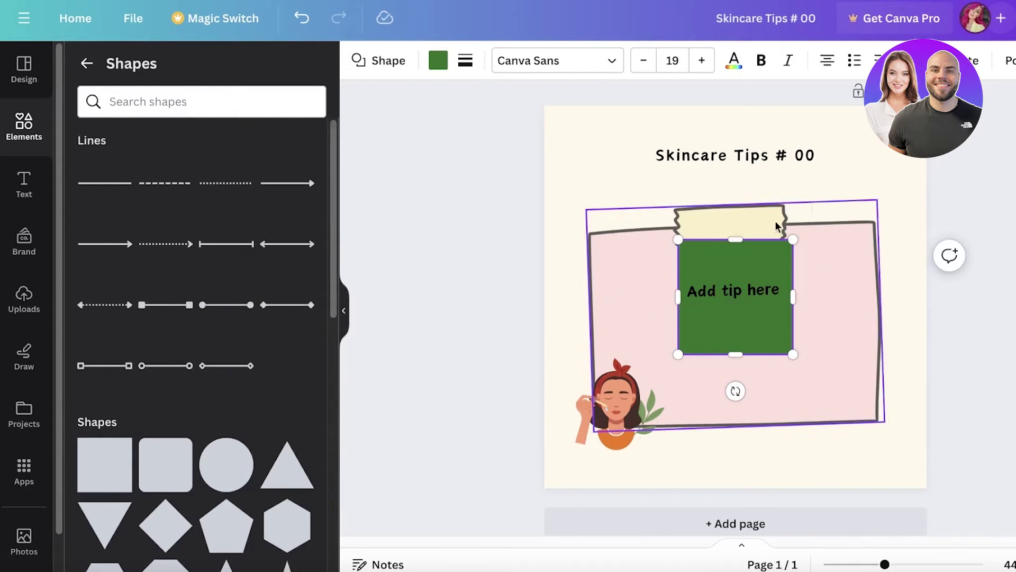
{"action": "left_click", "coordinate": [753, 277]}
{"action": "left_click", "coordinate": [764, 266]}
{"action": "left_click_drag", "start_coordinate": [764, 266], "coordinate": [876, 259]}
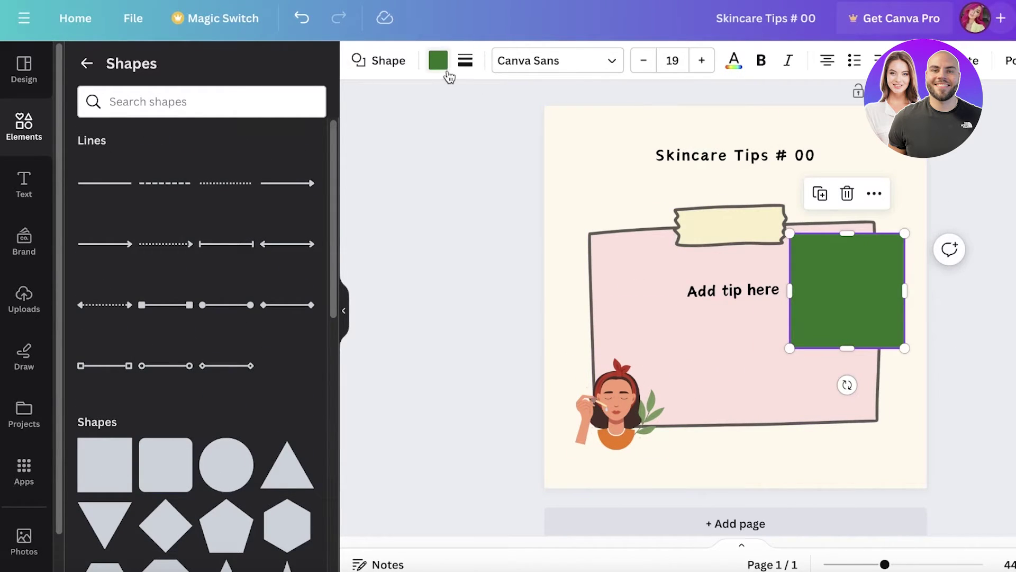
- Remove the square's fill and give it a solid border slightly thinner than weight 16
{"action": "left_click", "coordinate": [438, 61]}
{"action": "left_click", "coordinate": [122, 159]}
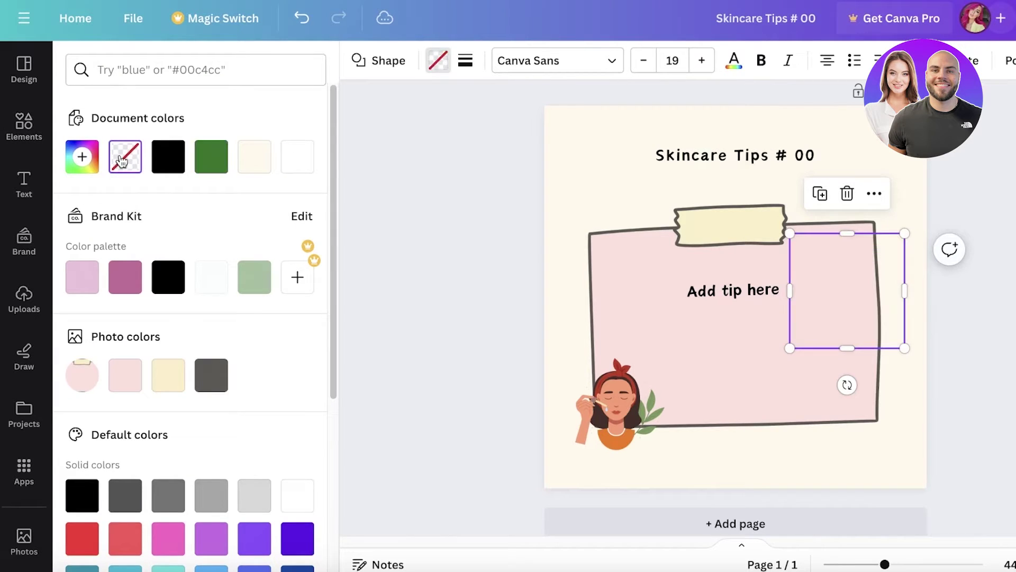
{"action": "left_click", "coordinate": [466, 62]}
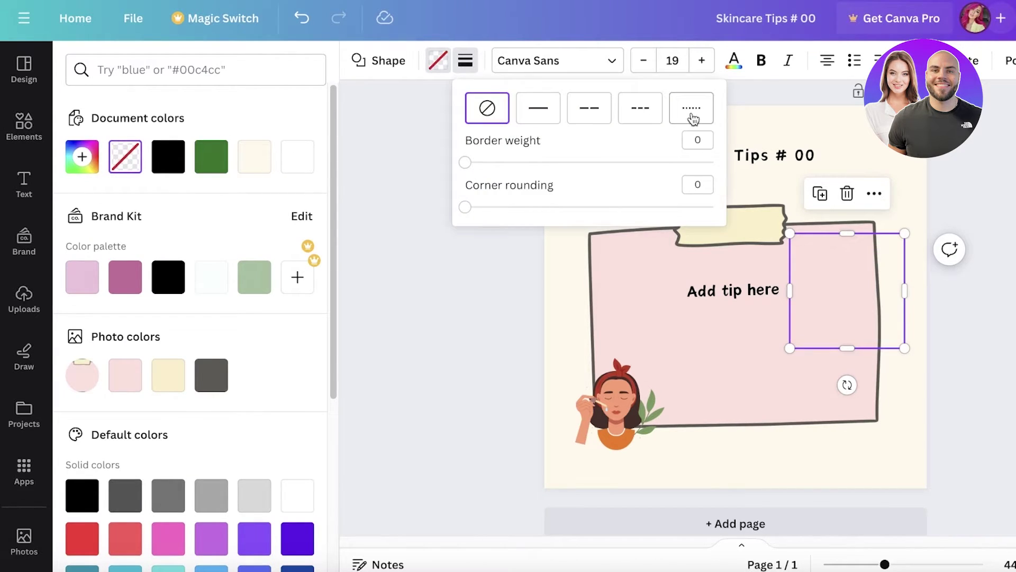
{"action": "left_click", "coordinate": [539, 108]}
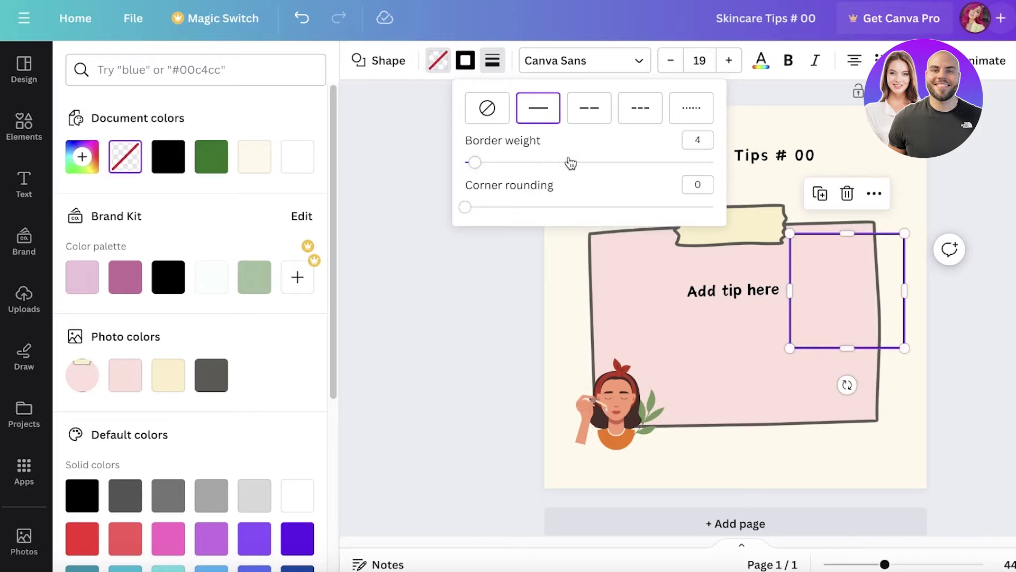
{"action": "left_click_drag", "start_coordinate": [477, 163], "coordinate": [505, 162]}
{"action": "left_click_drag", "start_coordinate": [465, 207], "coordinate": [220, 226]}
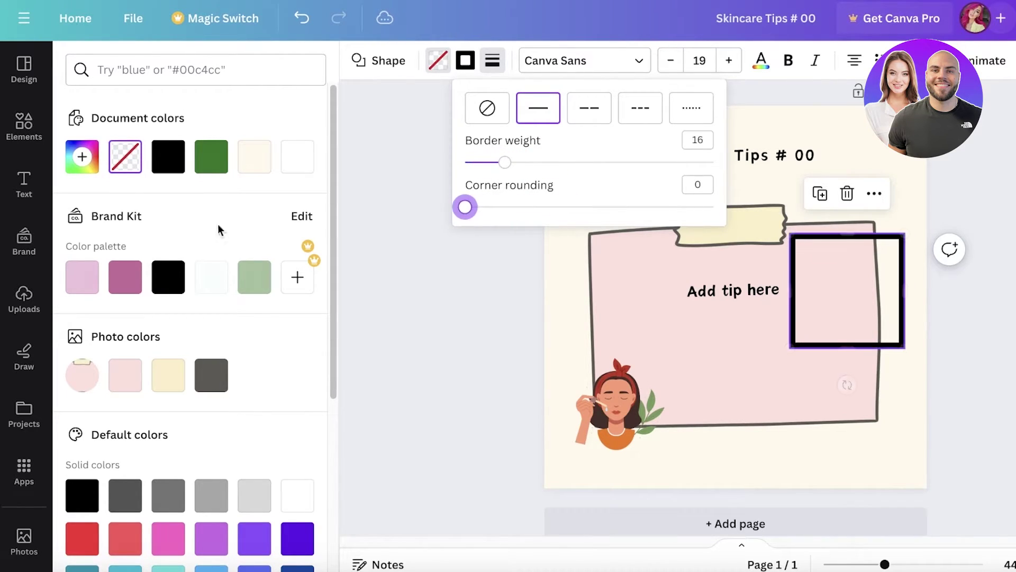
{"action": "left_click_drag", "start_coordinate": [514, 165], "coordinate": [497, 163]}
{"action": "left_click", "coordinate": [963, 209]}
{"action": "left_click", "coordinate": [908, 195]}
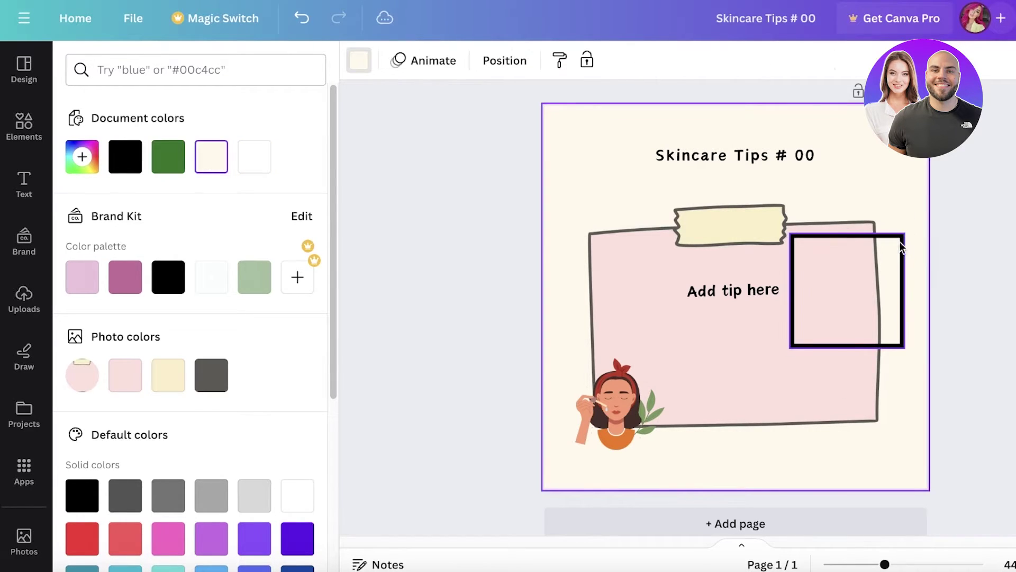
- Enlarge the outlined square into a frame around the title and note, centred just inside the page edges
{"action": "left_click", "coordinate": [904, 289]}
{"action": "left_click_drag", "start_coordinate": [789, 348], "coordinate": [586, 480]}
{"action": "left_click_drag", "start_coordinate": [905, 232], "coordinate": [909, 123]}
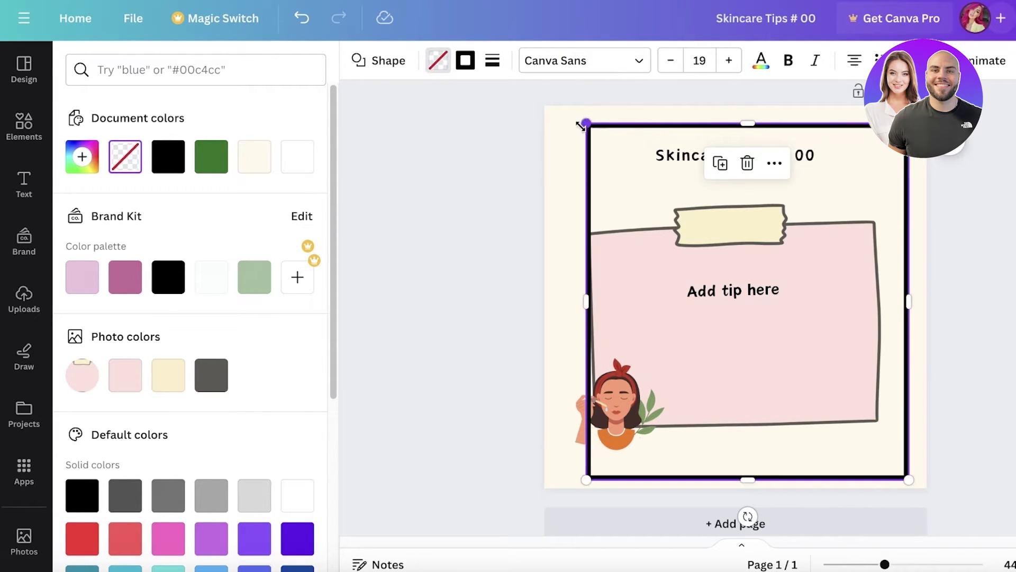
{"action": "left_click_drag", "start_coordinate": [581, 126], "coordinate": [559, 126]}
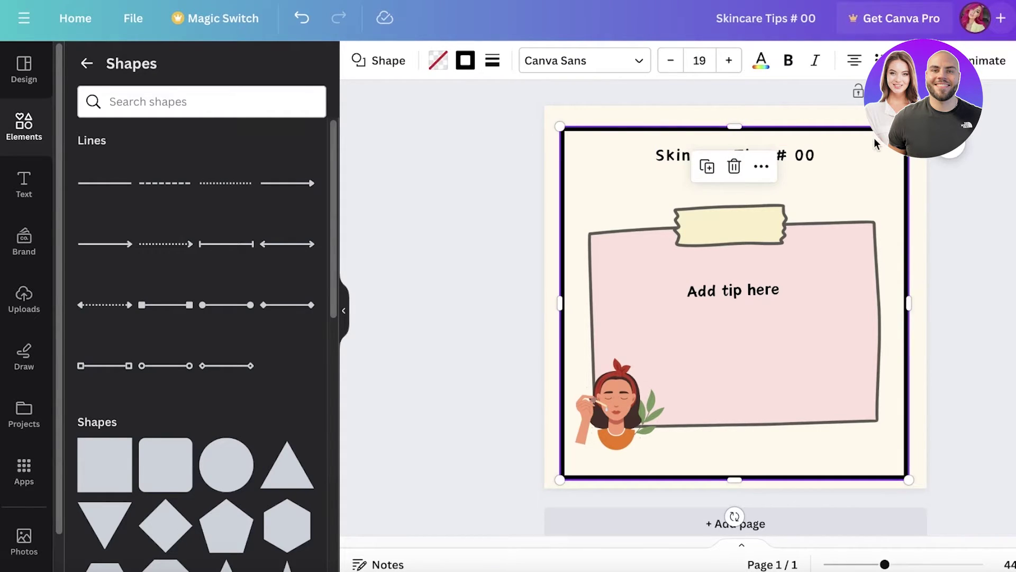
{"action": "left_click_drag", "start_coordinate": [874, 143], "coordinate": [877, 140]}
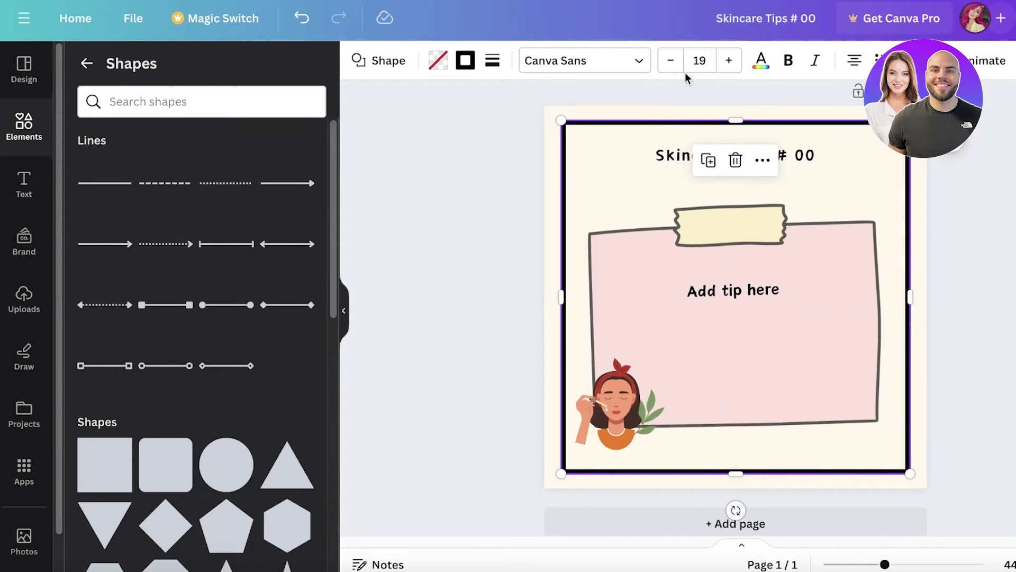
- Set the frame shape's text colour to the cream document colour #fff9ec
{"action": "left_click", "coordinate": [762, 61]}
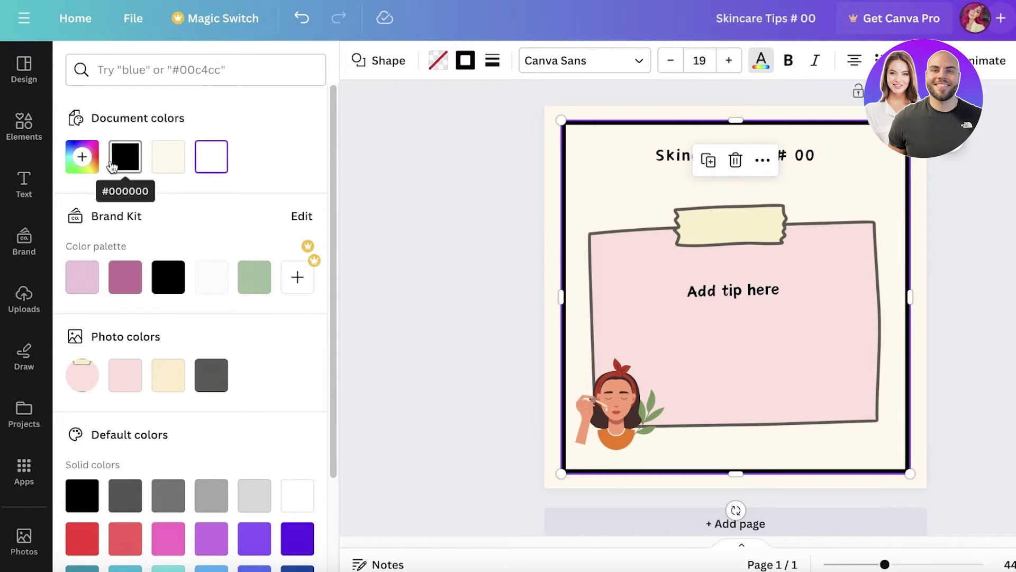
{"action": "left_click", "coordinate": [82, 157]}
{"action": "left_click", "coordinate": [173, 169]}
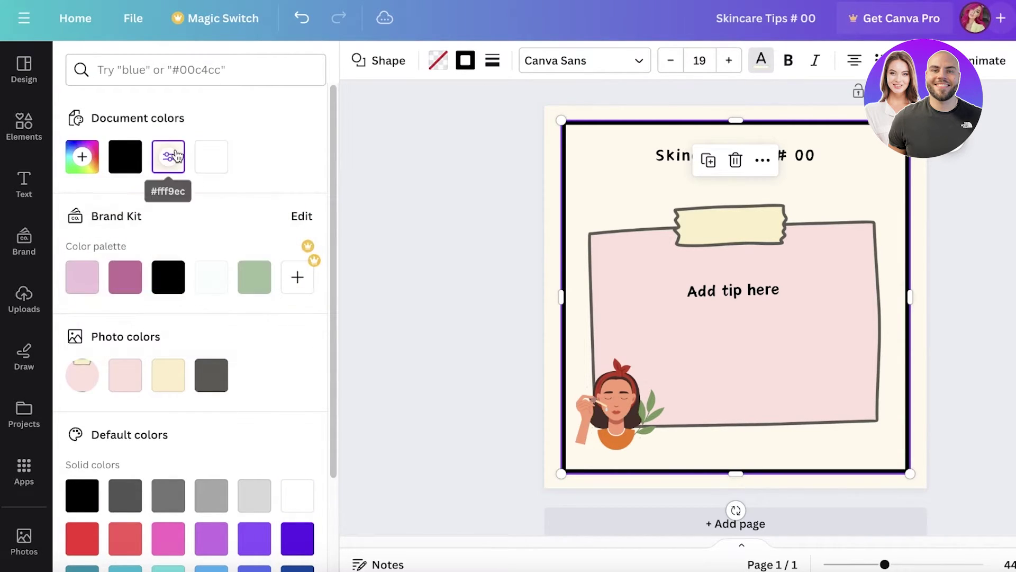
{"action": "left_click", "coordinate": [171, 156]}
{"action": "key", "text": "Escape"}
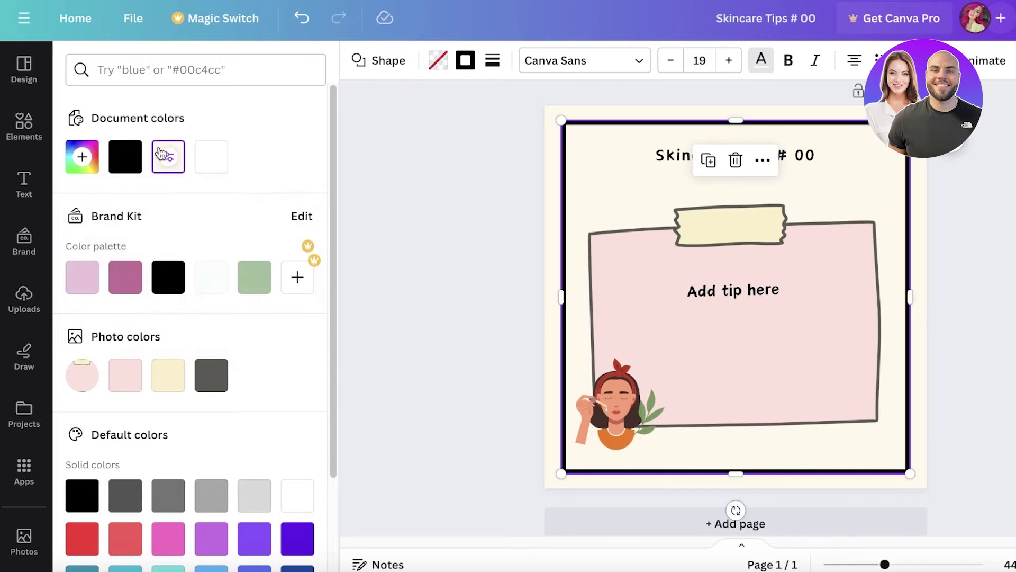
- Try the cream document colour and a darker greyish-beige custom shade on the frame's border
{"action": "left_click", "coordinate": [454, 60]}
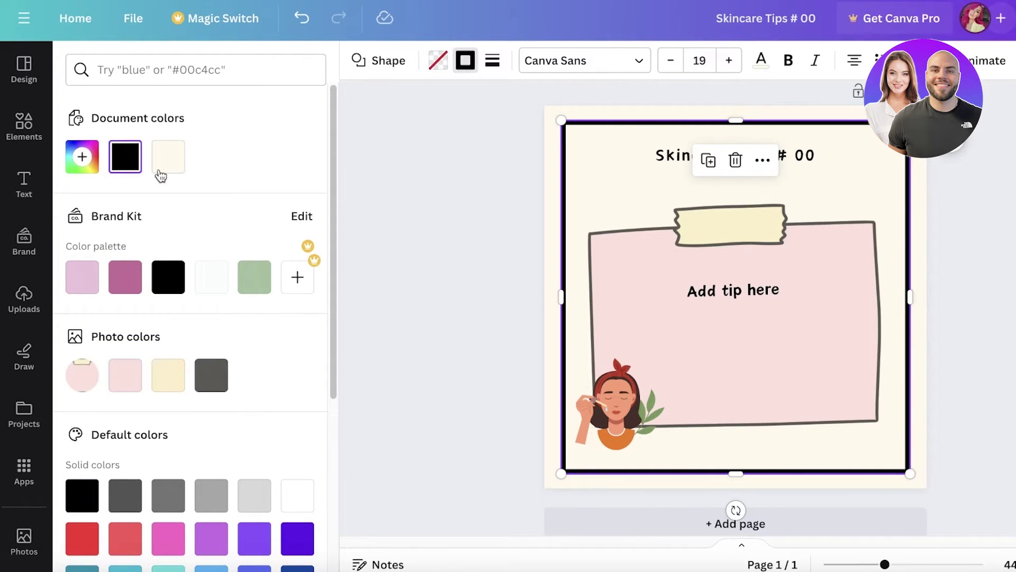
{"action": "left_click", "coordinate": [169, 157]}
{"action": "left_click", "coordinate": [84, 164]}
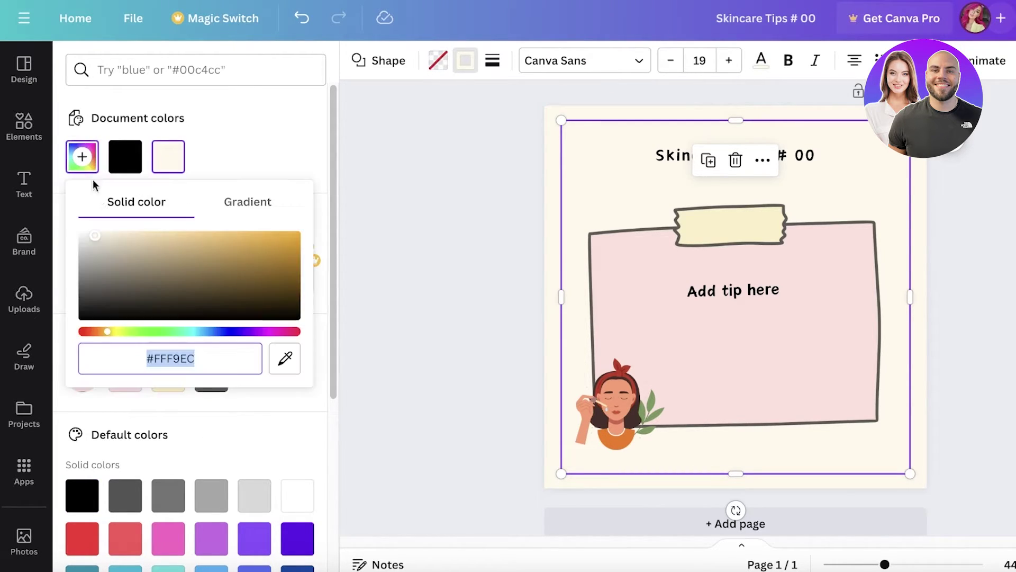
{"action": "mouse_move", "coordinate": [111, 255]}
{"action": "left_mouse_down"}
{"action": "mouse_move", "coordinate": [105, 263]}
{"action": "mouse_move", "coordinate": [104, 253]}
{"action": "left_mouse_up"}
{"action": "left_click", "coordinate": [147, 160]}
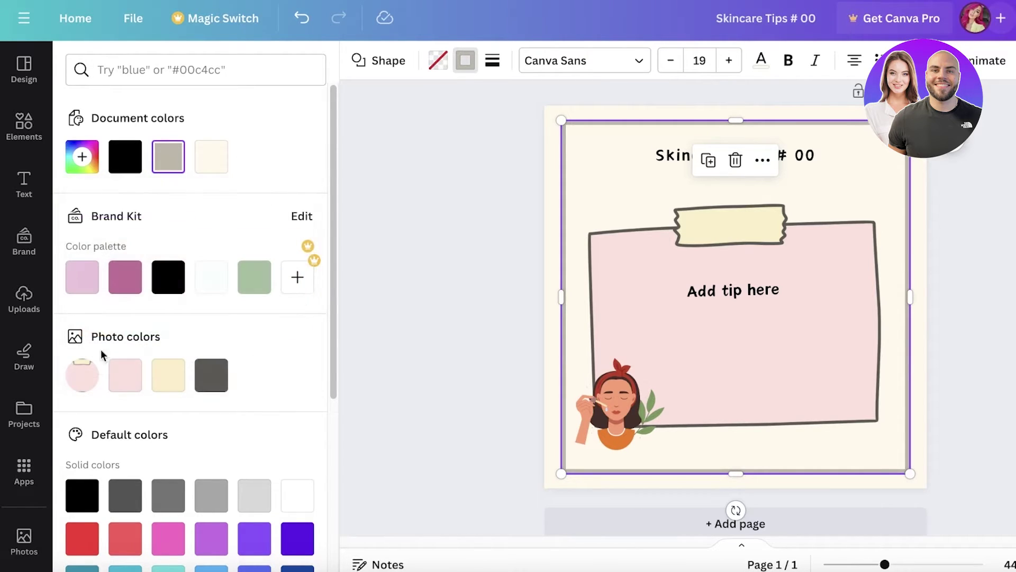
- Colour the frame's border with the note's light pink, darkened to the custom shade #D1B8B6
{"action": "left_click", "coordinate": [126, 375]}
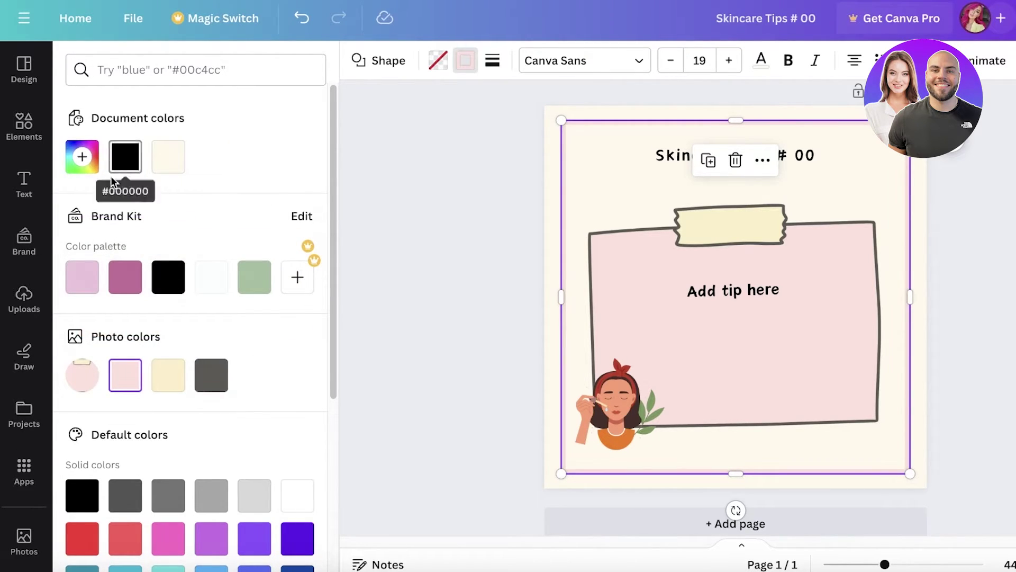
{"action": "left_click", "coordinate": [82, 157]}
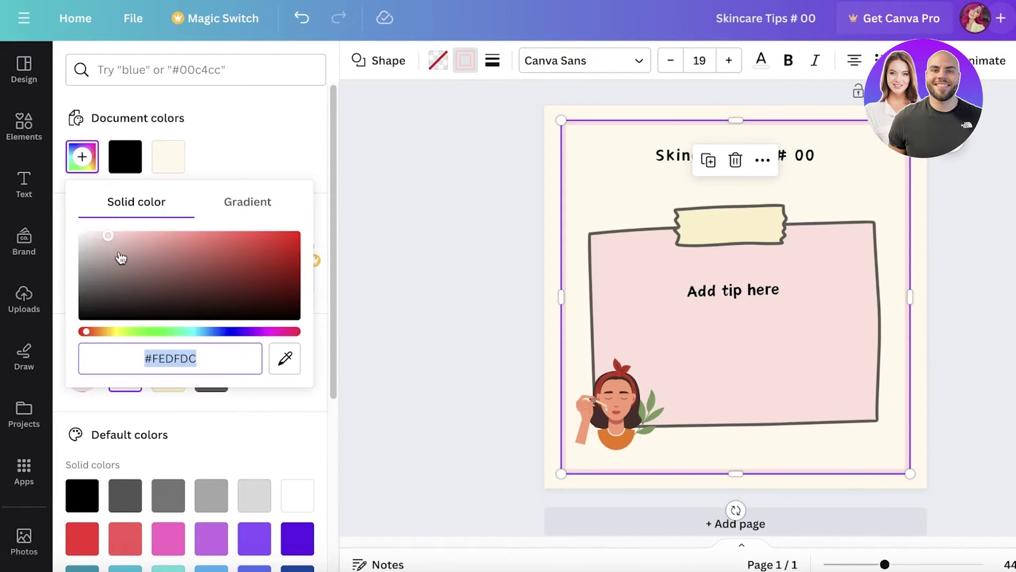
{"action": "left_click", "coordinate": [108, 247]}
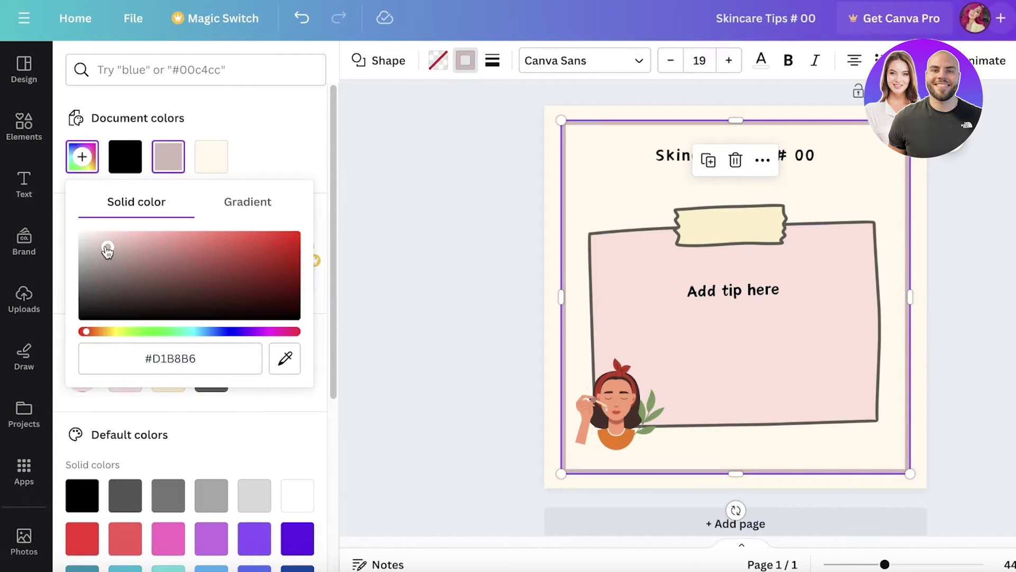
{"action": "left_click", "coordinate": [502, 146]}
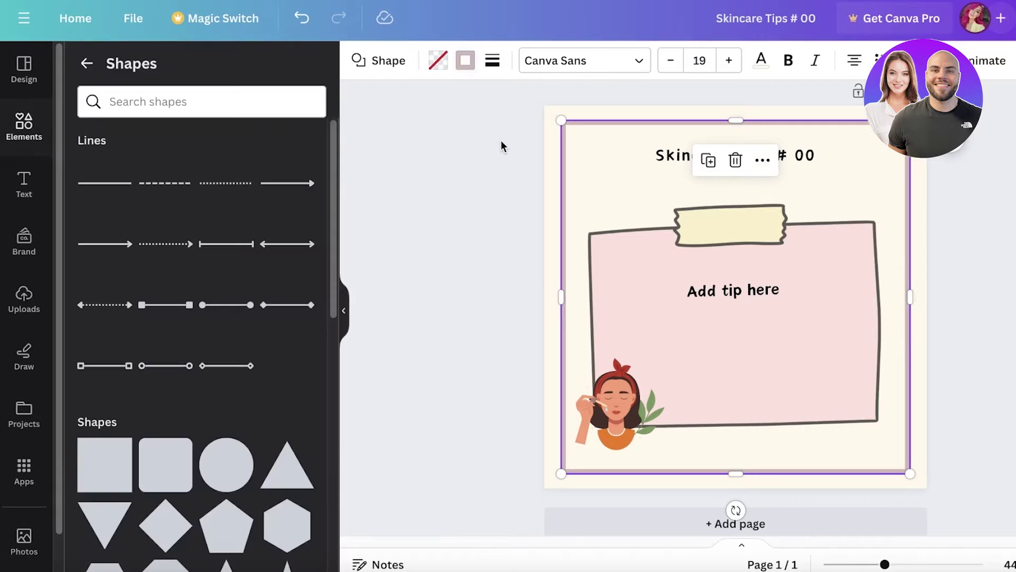
- Send the frame behind all other elements and lower its opacity so the border is very faint
{"action": "left_click", "coordinate": [824, 123]}
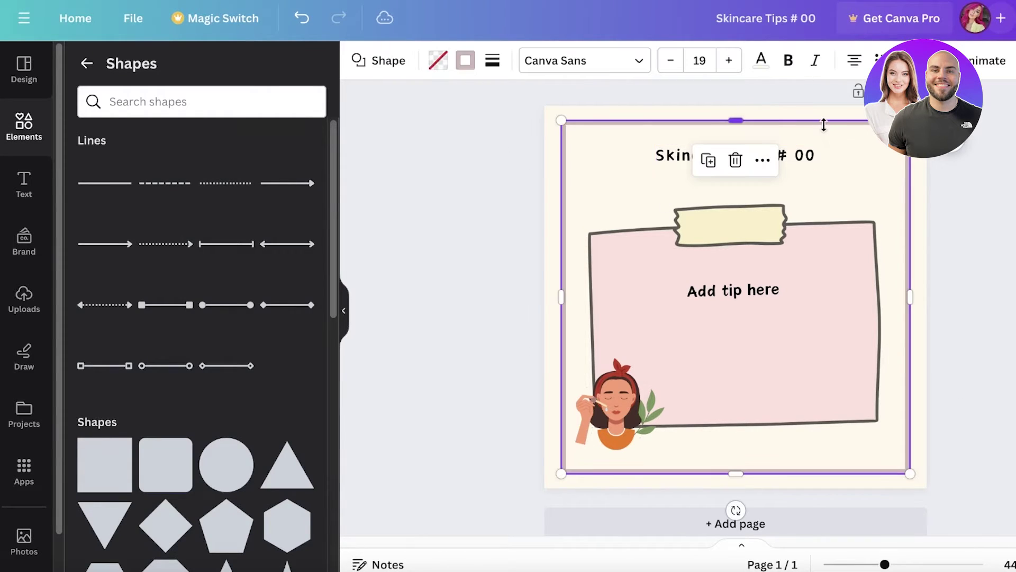
{"action": "left_click", "coordinate": [763, 159]}
{"action": "mouse_move", "coordinate": [819, 289]}
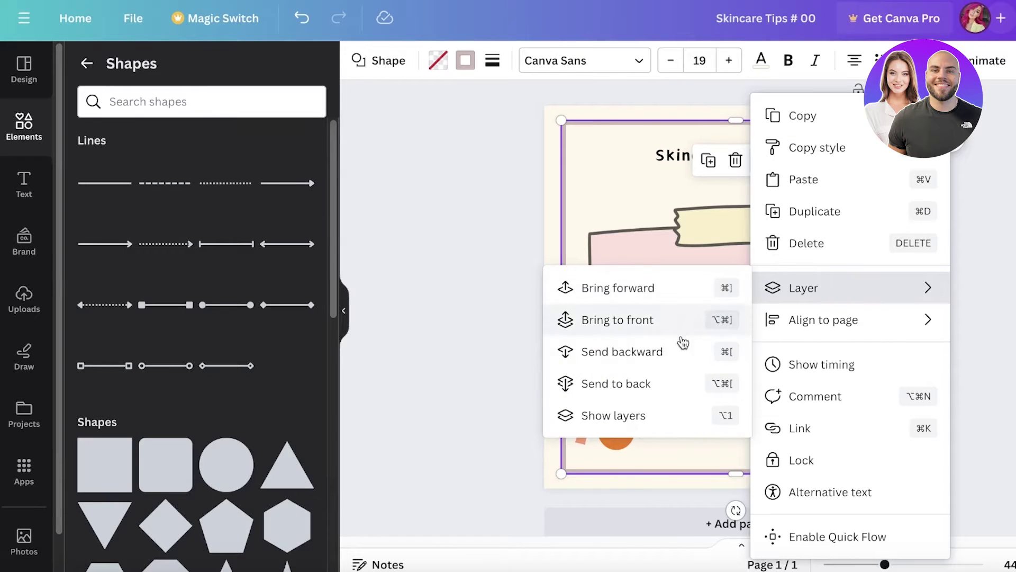
{"action": "left_click", "coordinate": [615, 384]}
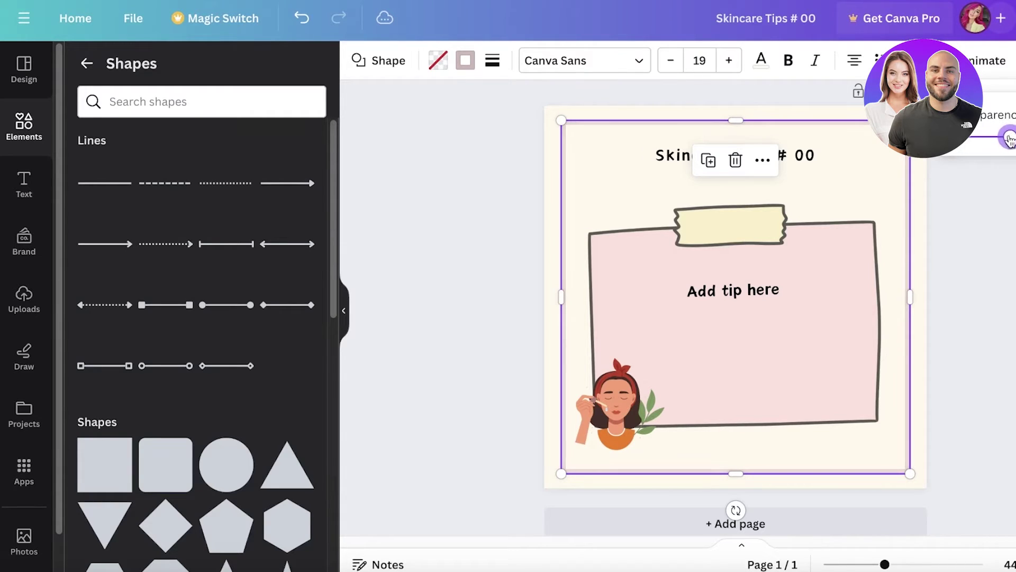
{"action": "left_click_drag", "start_coordinate": [1008, 138], "coordinate": [971, 139]}
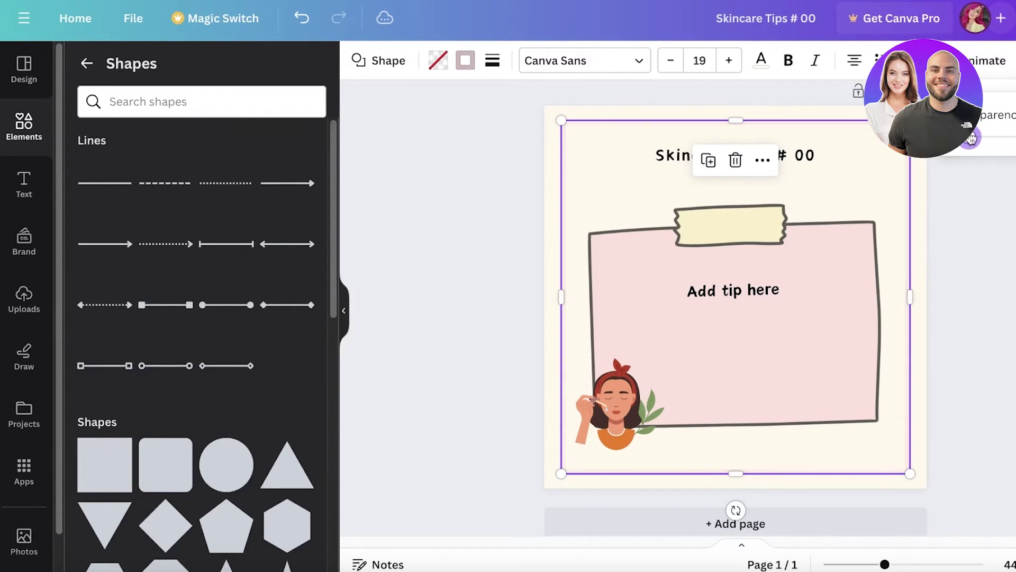
{"action": "left_click", "coordinate": [988, 156]}
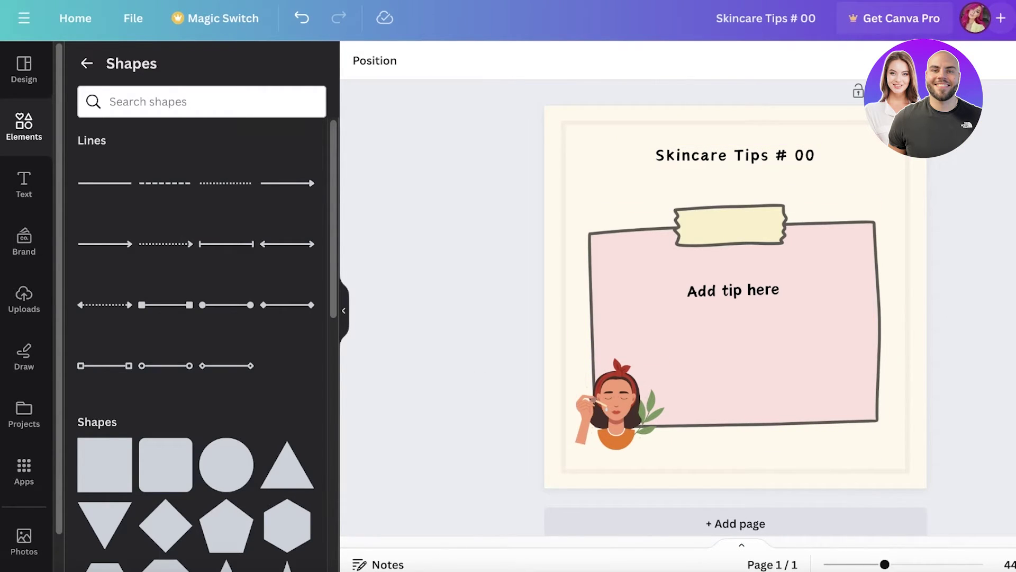
- Open the design's sharing settings and show the full list of sharing and publishing options
{"action": "scroll", "coordinate": [619, 291], "scroll_direction": "down", "scroll_amount": 1}
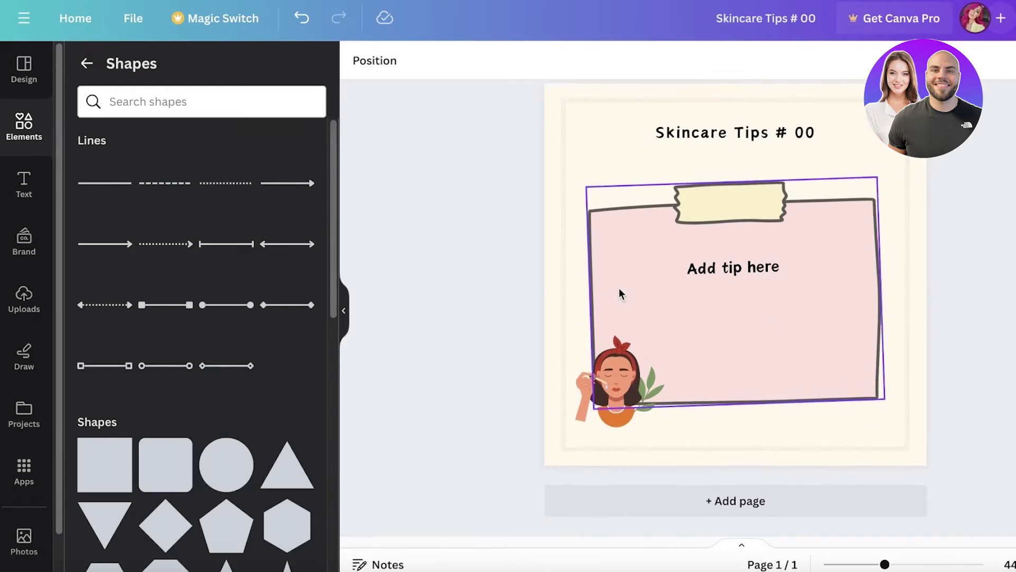
{"action": "scroll", "coordinate": [620, 291], "scroll_direction": "up", "scroll_amount": 2}
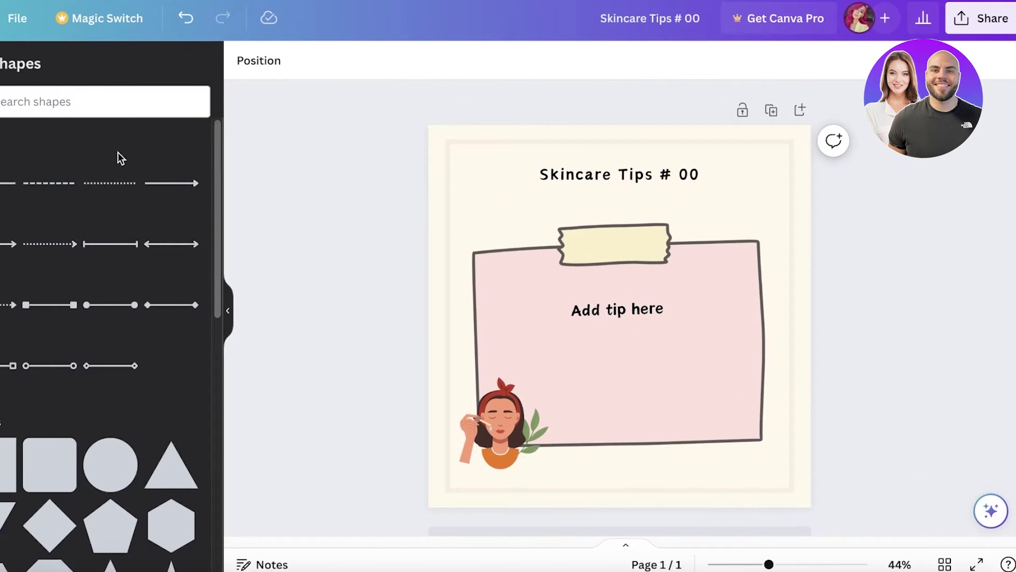
{"action": "left_click", "coordinate": [985, 26]}
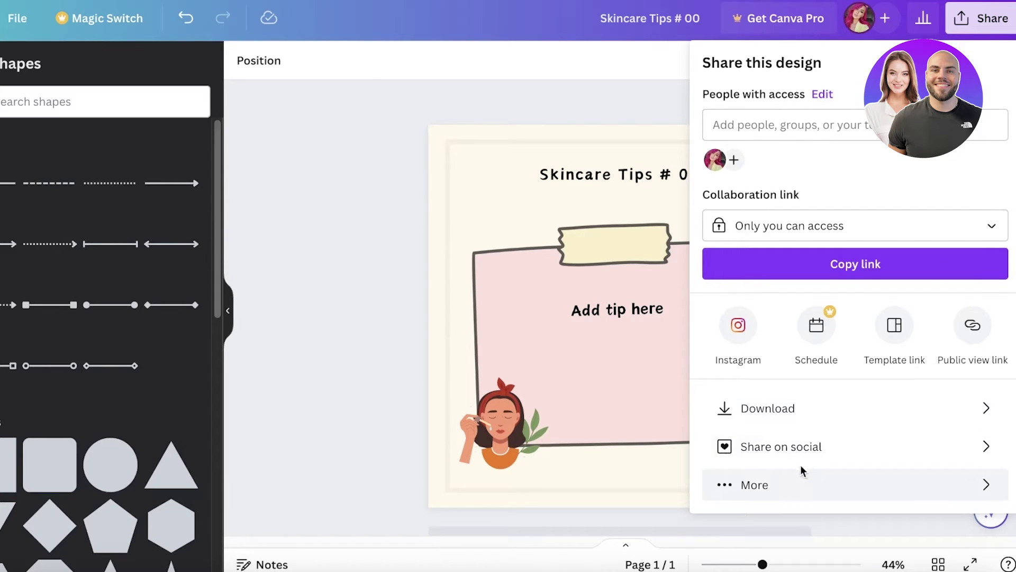
{"action": "left_click", "coordinate": [791, 483]}
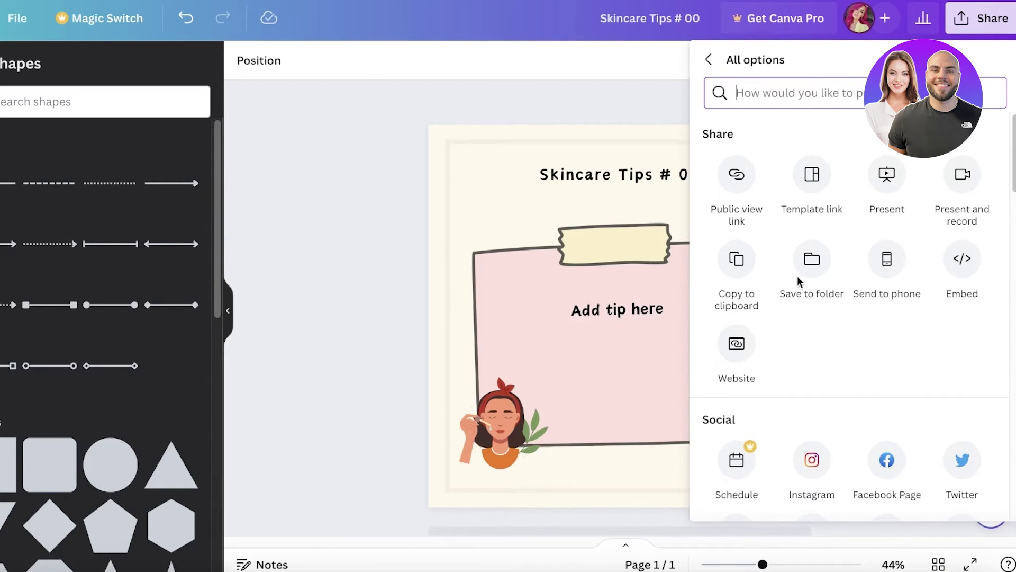
- Look through the full list of sharing, social, saving, messaging and third-party publishing options for the design
{"action": "scroll", "coordinate": [786, 200], "scroll_direction": "down", "scroll_amount": 5}
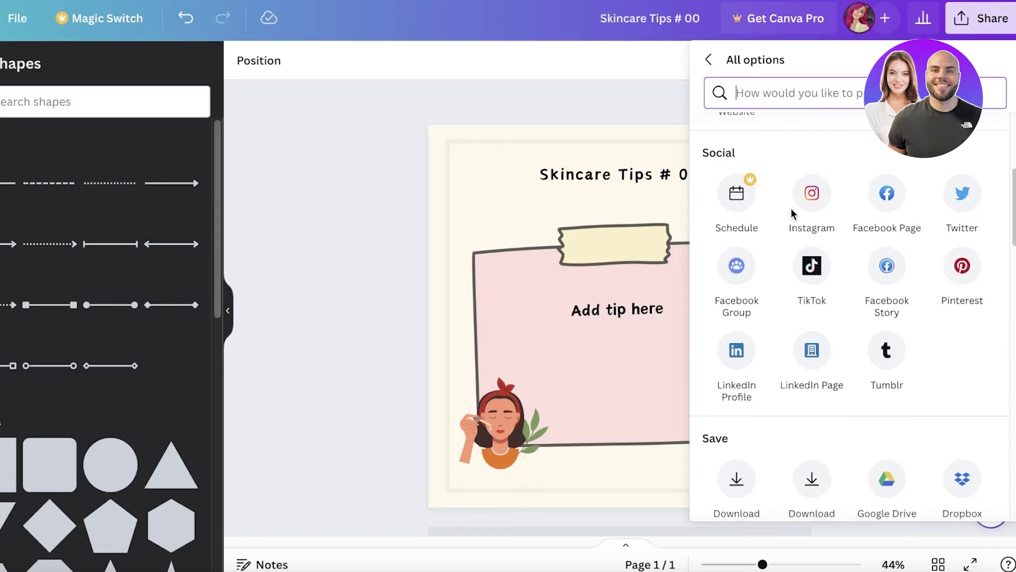
{"action": "scroll", "coordinate": [791, 208], "scroll_direction": "down", "scroll_amount": 10}
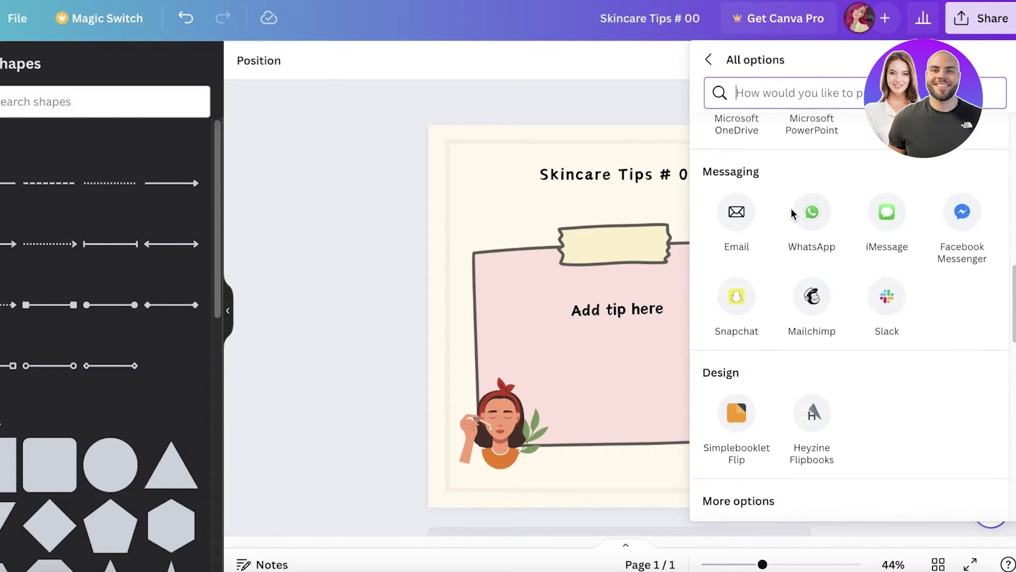
{"action": "scroll", "coordinate": [791, 215], "scroll_direction": "down", "scroll_amount": 10}
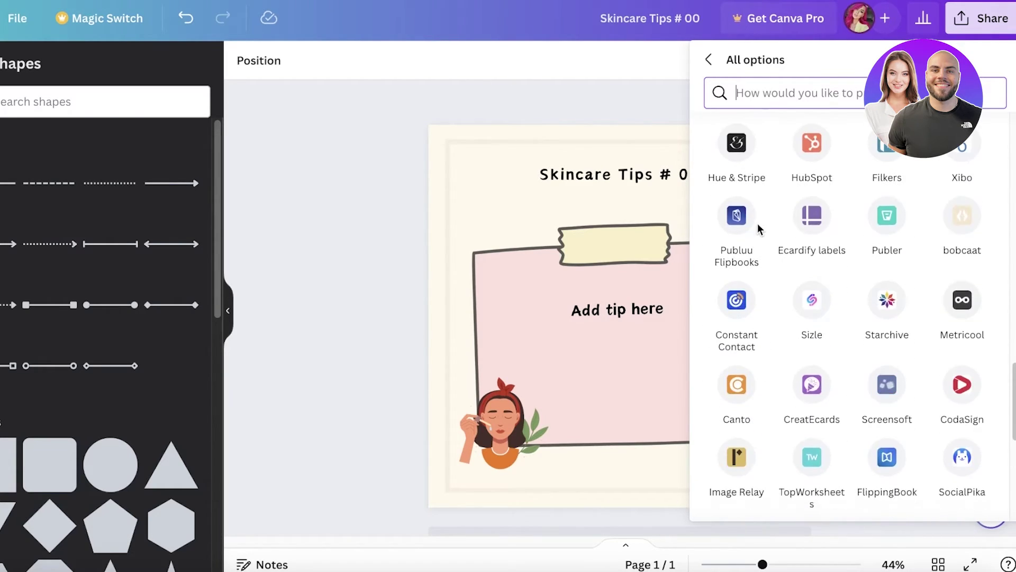
{"action": "scroll", "coordinate": [759, 225], "scroll_direction": "down", "scroll_amount": 4}
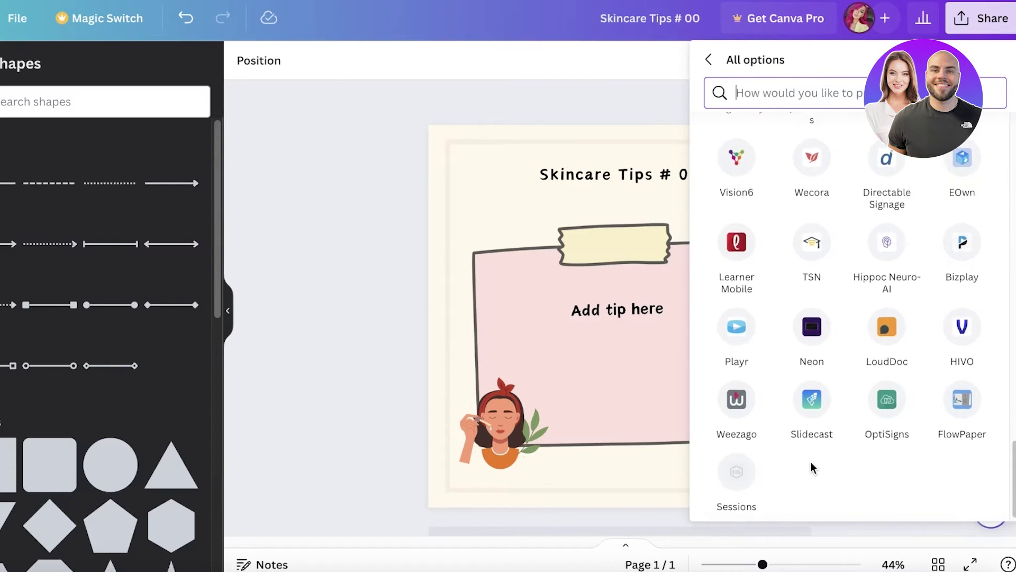
{"action": "scroll", "coordinate": [882, 317], "scroll_direction": "up", "scroll_amount": 8}
{"action": "scroll", "coordinate": [882, 317], "scroll_direction": "up", "scroll_amount": 7}
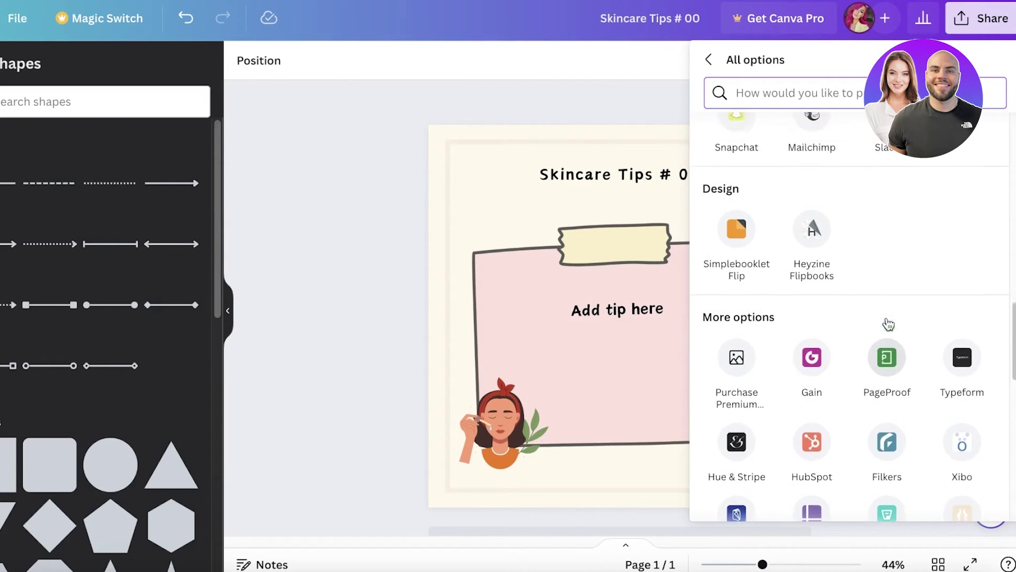
{"action": "scroll", "coordinate": [817, 382], "scroll_direction": "up", "scroll_amount": 8}
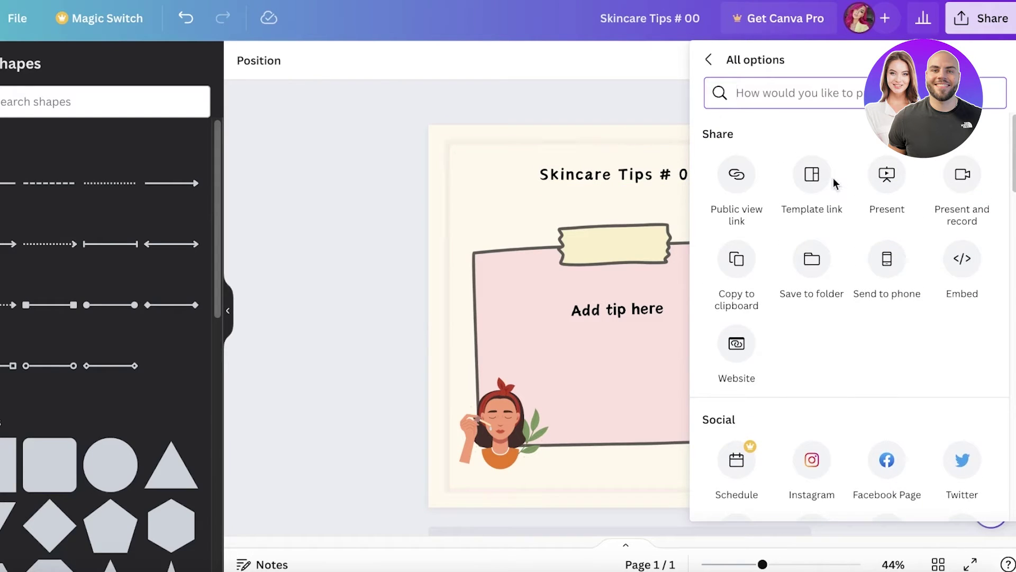
- Create a public template link for the design and close the sharing settings
{"action": "left_click", "coordinate": [819, 184]}
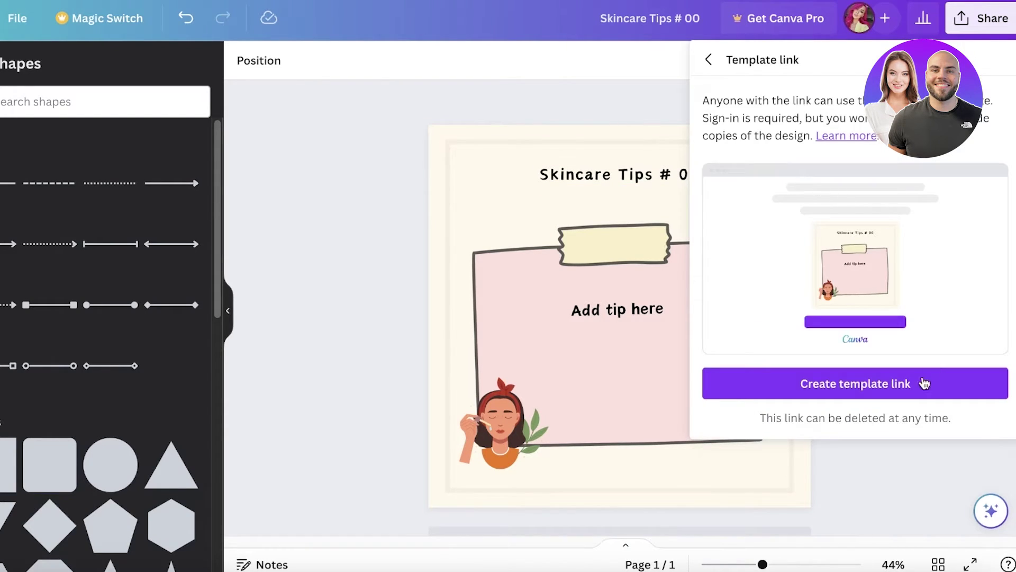
{"action": "left_click", "coordinate": [923, 383]}
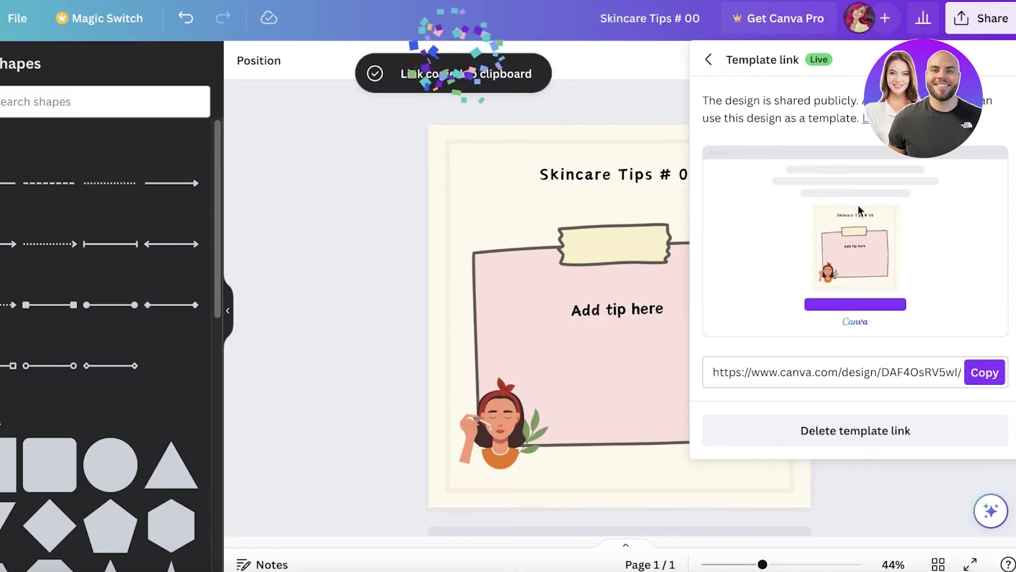
{"action": "left_click", "coordinate": [992, 24]}
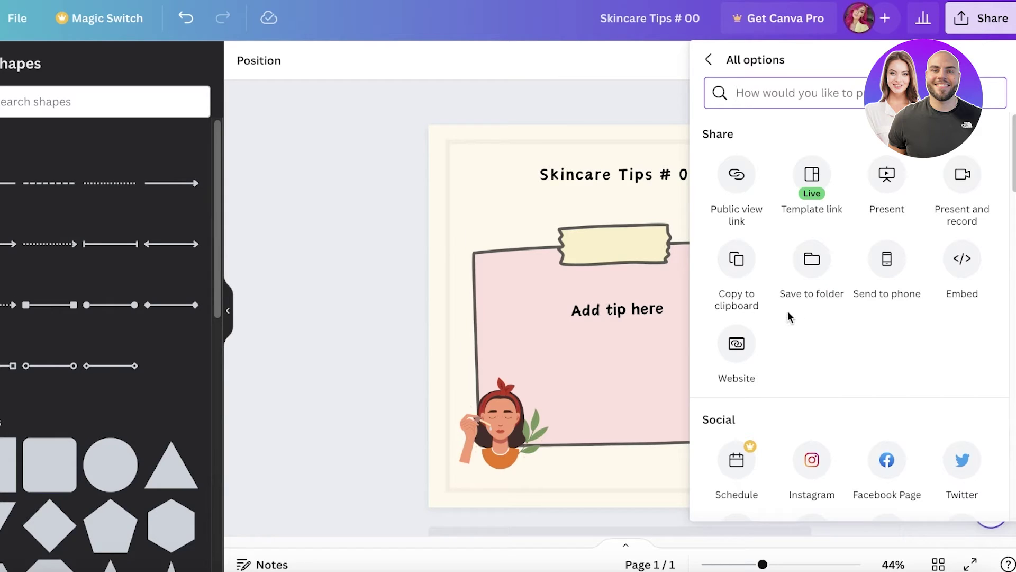
{"action": "left_click", "coordinate": [281, 202]}
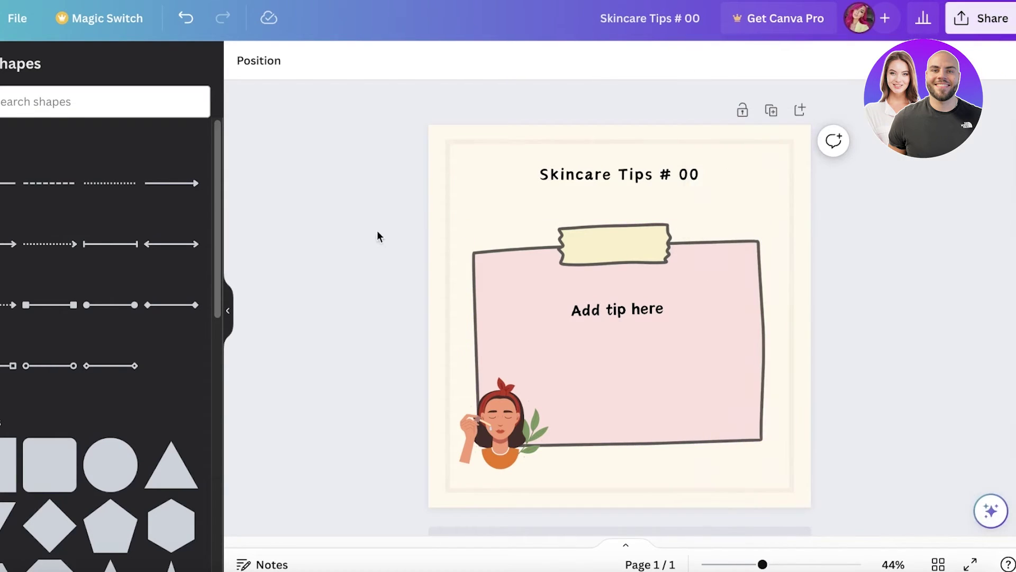
- Add a second page and set its background to the custom light pink #FFEAF2
{"action": "scroll", "coordinate": [624, 231], "scroll_direction": "down", "scroll_amount": 1}
{"action": "left_click", "coordinate": [599, 502]}
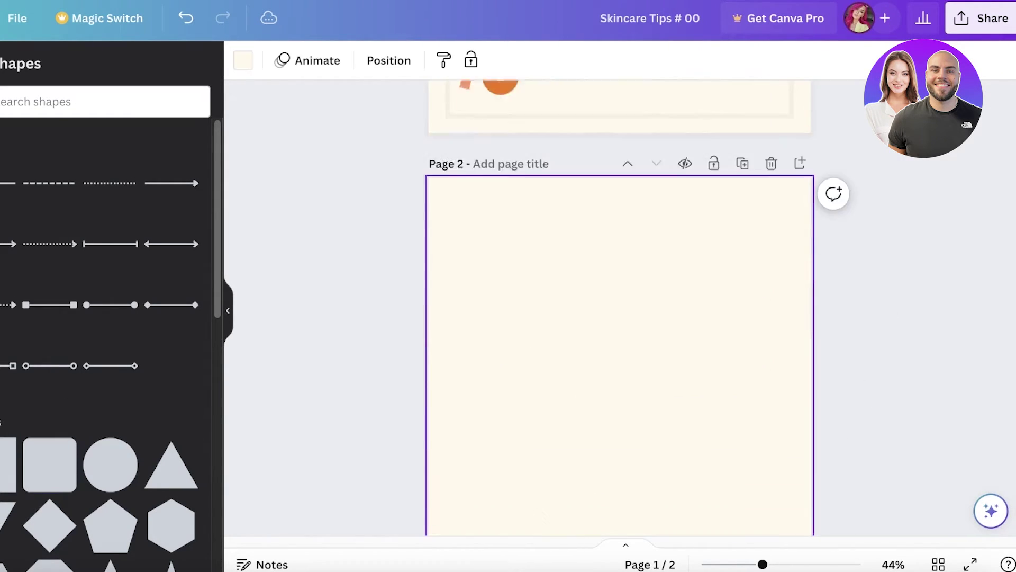
{"action": "left_click", "coordinate": [242, 62]}
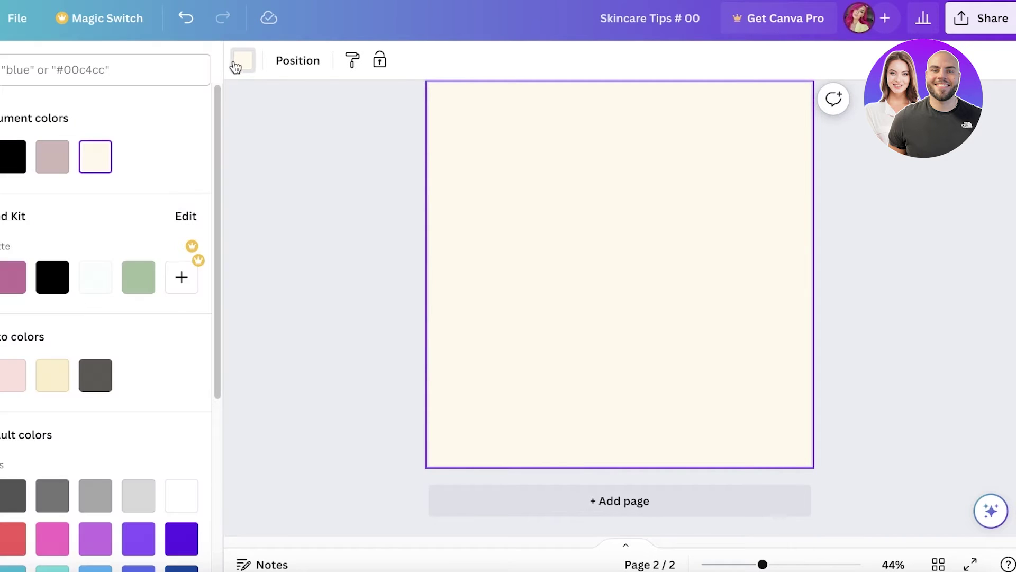
{"action": "left_click", "coordinate": [24, 289]}
{"action": "left_click", "coordinate": [10, 156]}
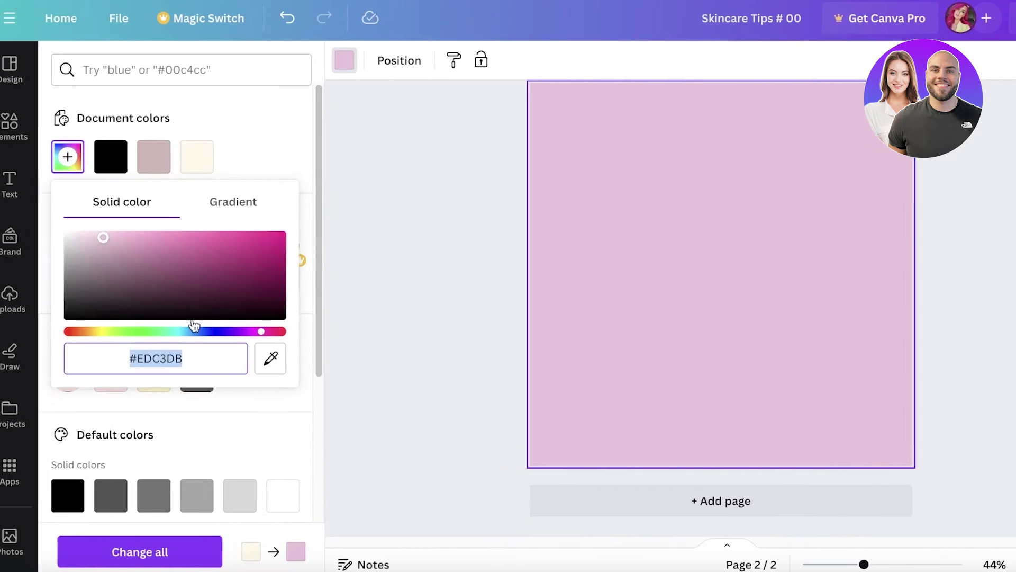
{"action": "left_click_drag", "start_coordinate": [117, 249], "coordinate": [121, 219]}
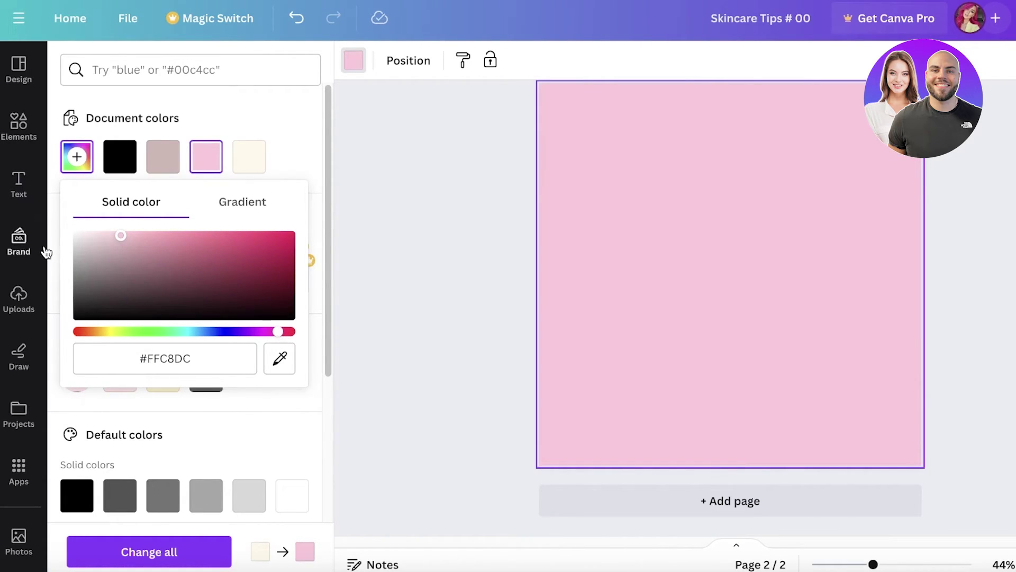
{"action": "left_click_drag", "start_coordinate": [167, 265], "coordinate": [97, 222]}
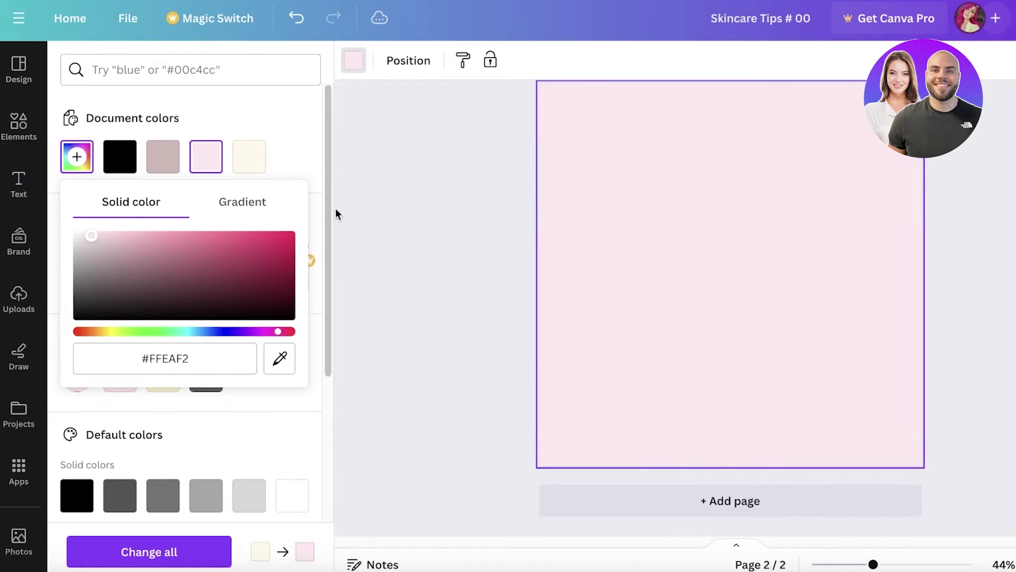
{"action": "left_click", "coordinate": [389, 209]}
- Search the elements for "frame", add the square photo frame to page 2 and place it in the page's upper-right corner
{"action": "left_click", "coordinate": [18, 139]}
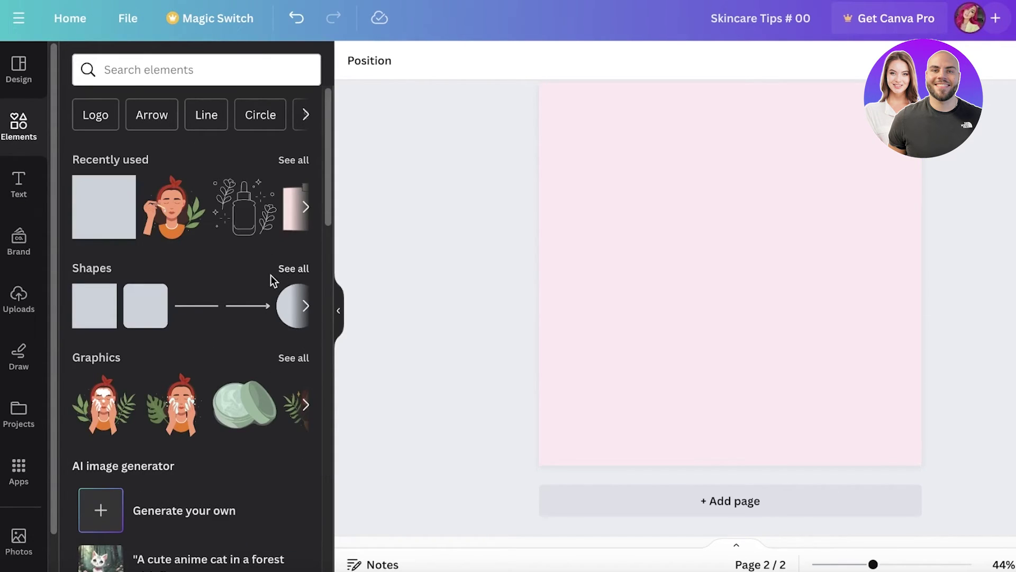
{"action": "left_click", "coordinate": [205, 72]}
{"action": "type", "text": "frame"}
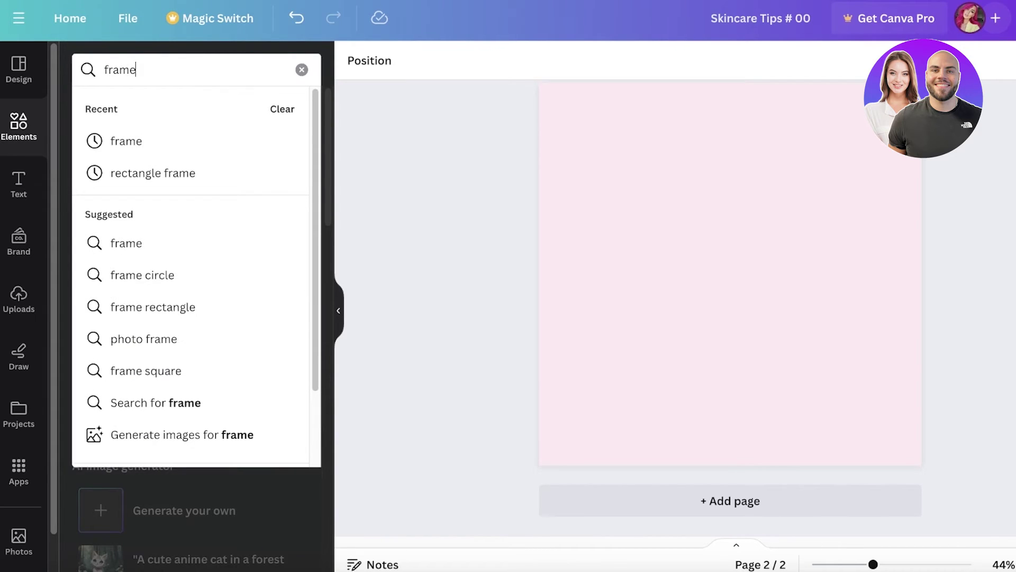
{"action": "key", "text": "Return"}
{"action": "left_click", "coordinate": [104, 245]}
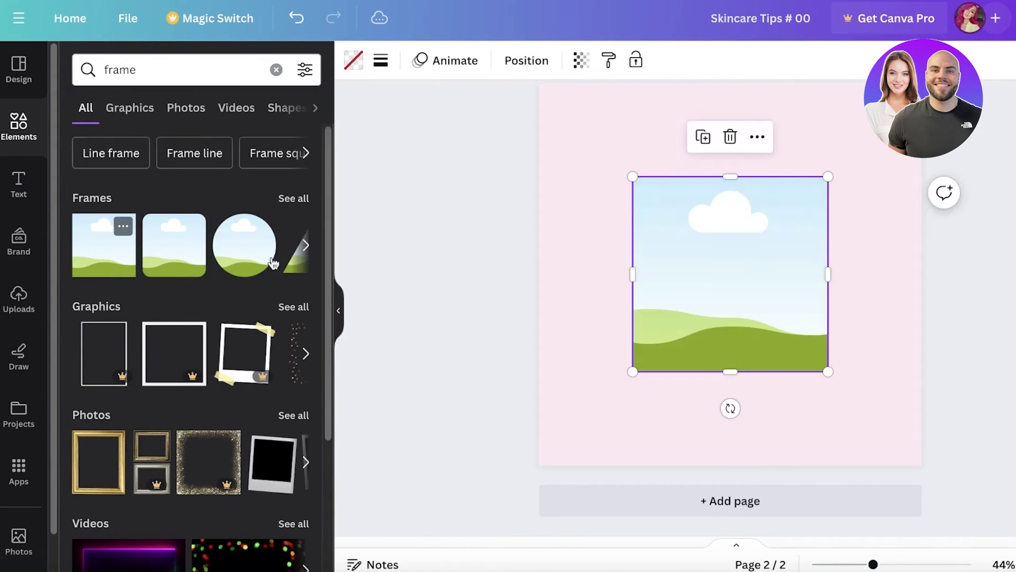
{"action": "left_click_drag", "start_coordinate": [729, 273], "coordinate": [679, 159]}
{"action": "scroll", "coordinate": [847, 265], "scroll_direction": "up", "scroll_amount": 3}
{"action": "scroll", "coordinate": [995, 285], "scroll_direction": "down", "scroll_amount": 1}
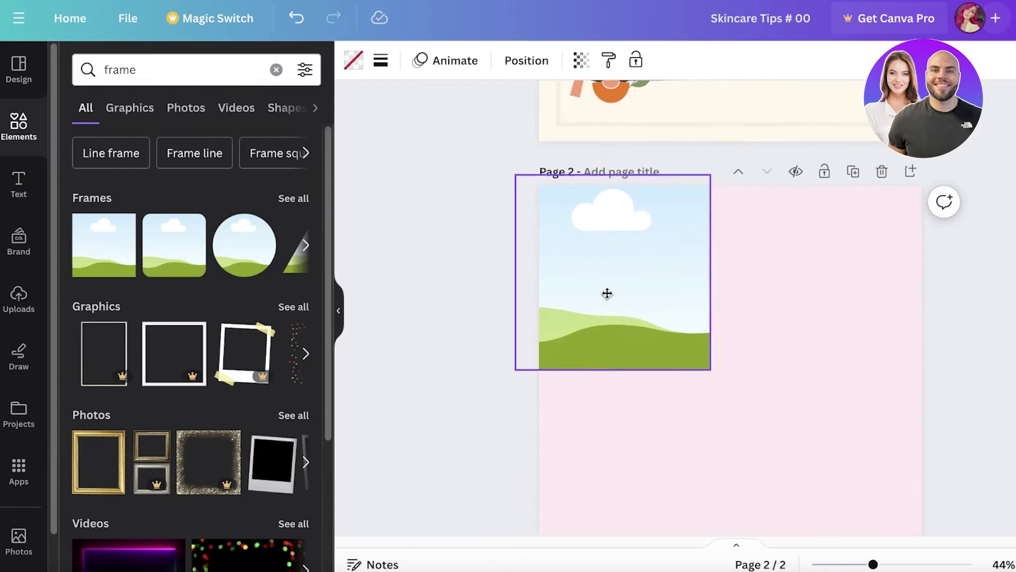
{"action": "left_click_drag", "start_coordinate": [606, 291], "coordinate": [814, 306]}
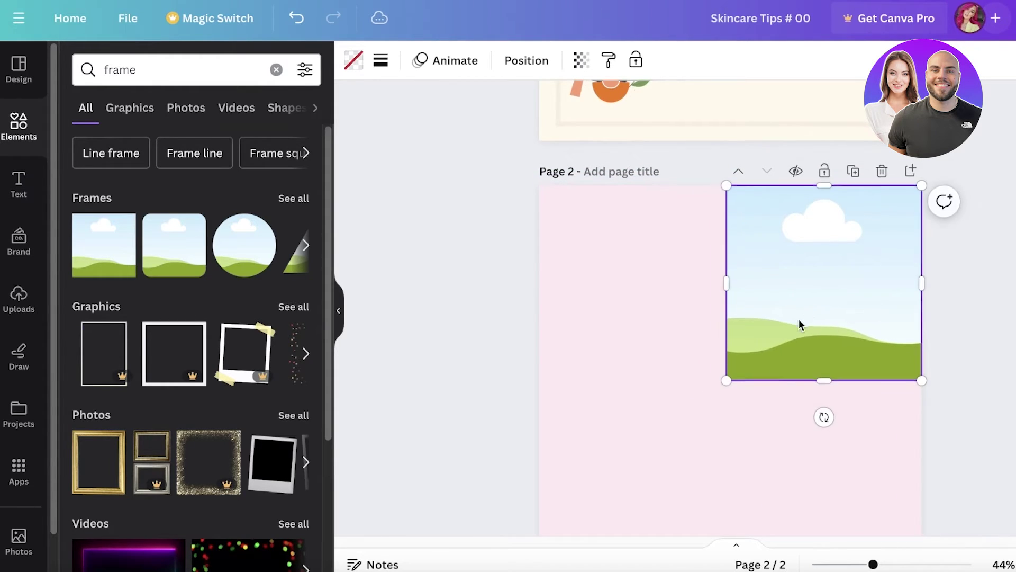
- Try the frame at nearly the full page size, and as a smaller square centred on the page
{"action": "scroll", "coordinate": [762, 339], "scroll_direction": "down", "scroll_amount": 1}
{"action": "left_click_drag", "start_coordinate": [725, 347], "coordinate": [538, 535]}
{"action": "scroll", "coordinate": [890, 315], "scroll_direction": "down", "scroll_amount": 1}
{"action": "left_click_drag", "start_coordinate": [785, 398], "coordinate": [708, 365]}
{"action": "left_click_drag", "start_coordinate": [773, 245], "coordinate": [812, 245]}
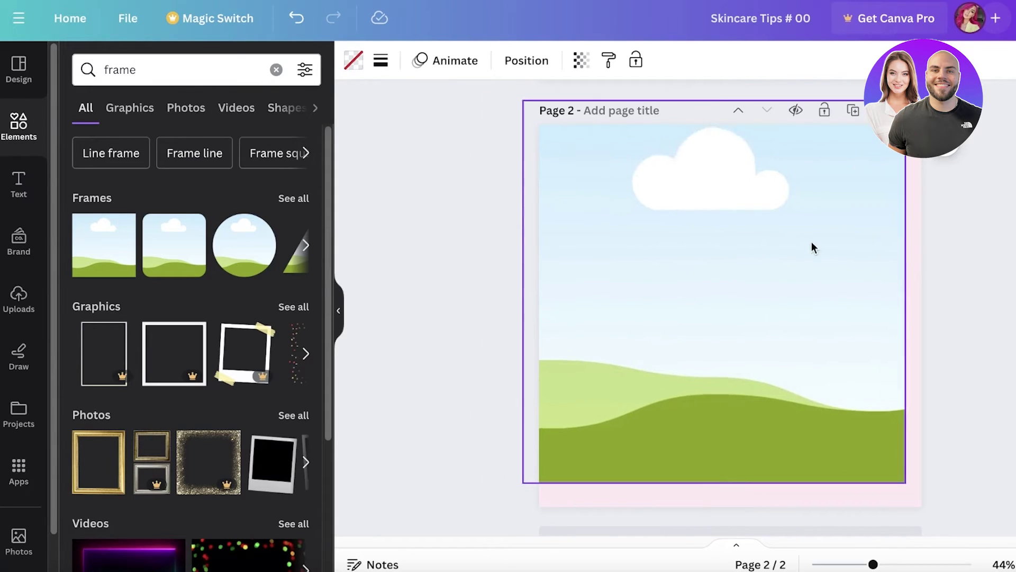
{"action": "left_click_drag", "start_coordinate": [906, 482], "coordinate": [762, 340]}
{"action": "left_click_drag", "start_coordinate": [651, 241], "coordinate": [731, 308]}
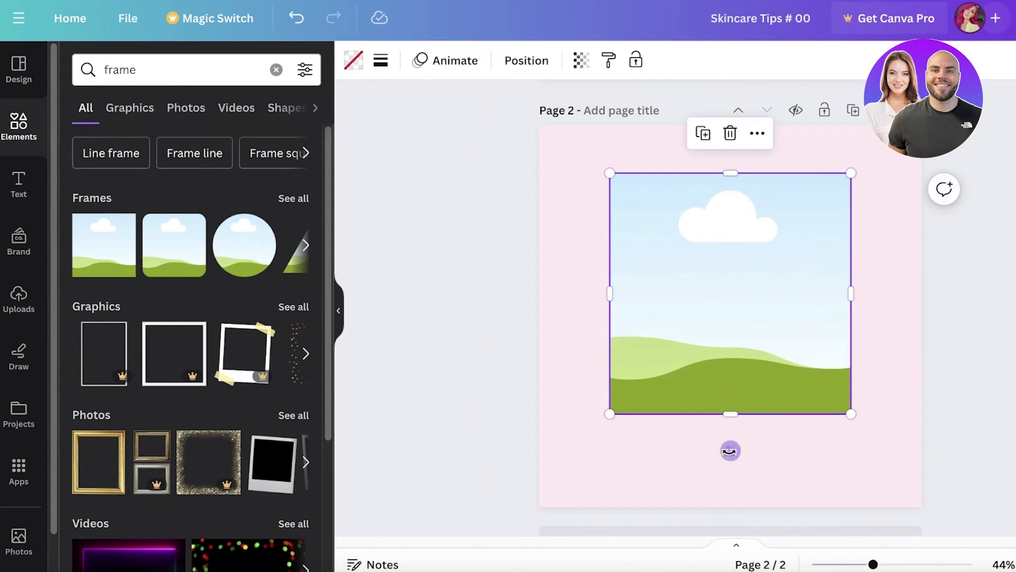
- Try the frame rotated into a diamond, and slightly tilted clockwise over the page's upper-left corner
{"action": "left_click_drag", "start_coordinate": [731, 449], "coordinate": [614, 407]}
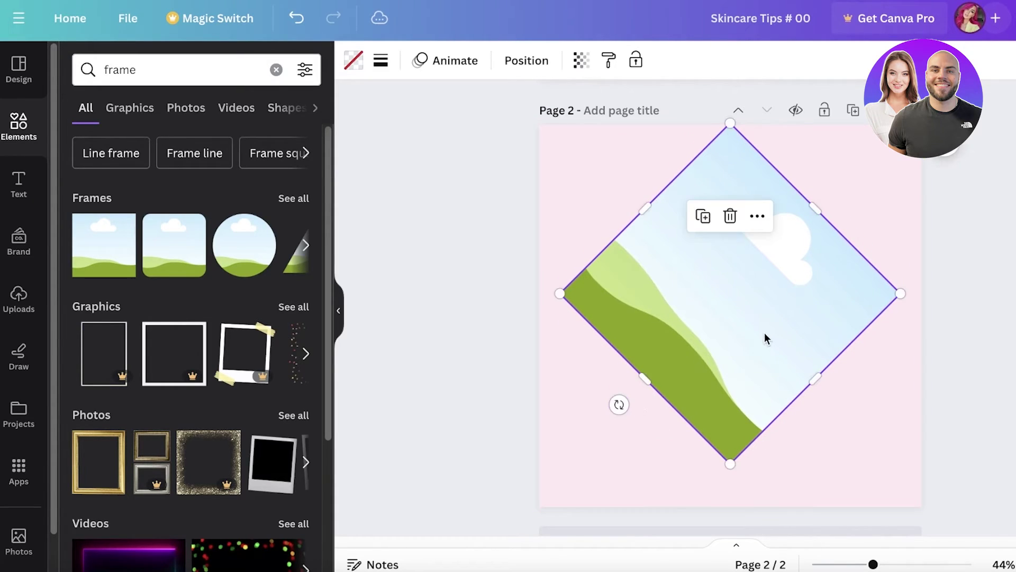
{"action": "left_click_drag", "start_coordinate": [766, 337], "coordinate": [717, 269]}
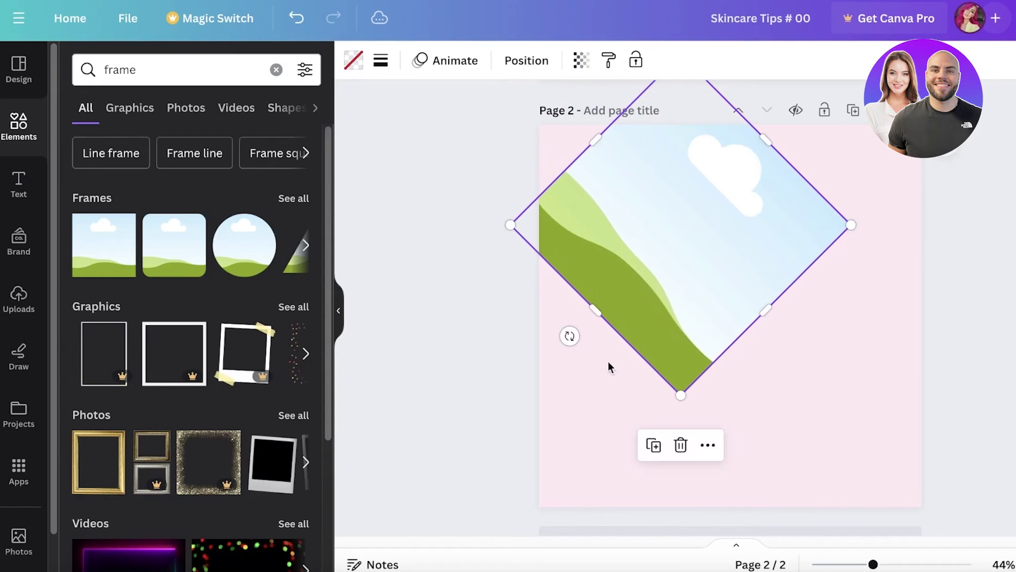
{"action": "left_click_drag", "start_coordinate": [570, 336], "coordinate": [582, 358]}
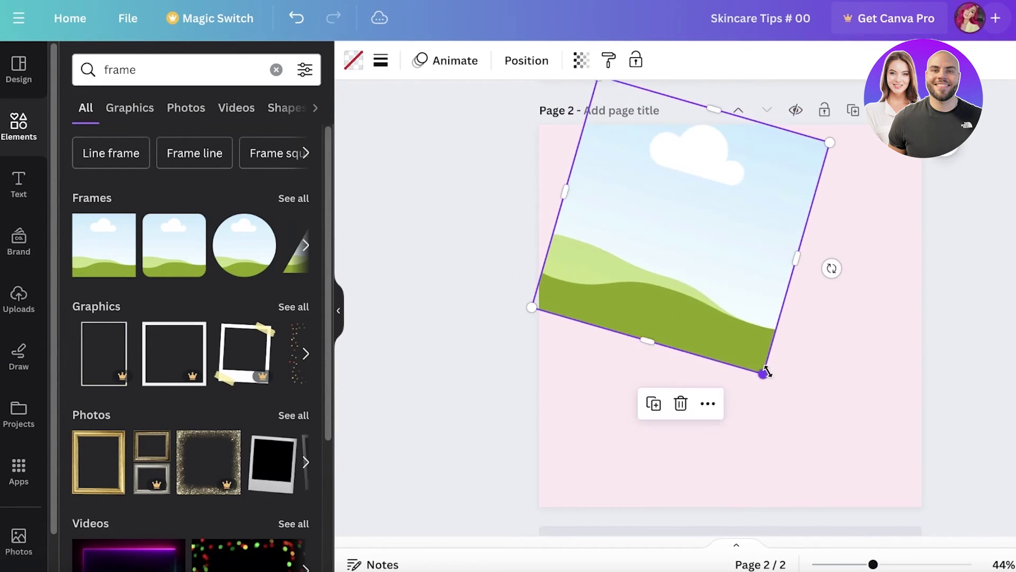
{"action": "left_click_drag", "start_coordinate": [704, 320], "coordinate": [644, 275]}
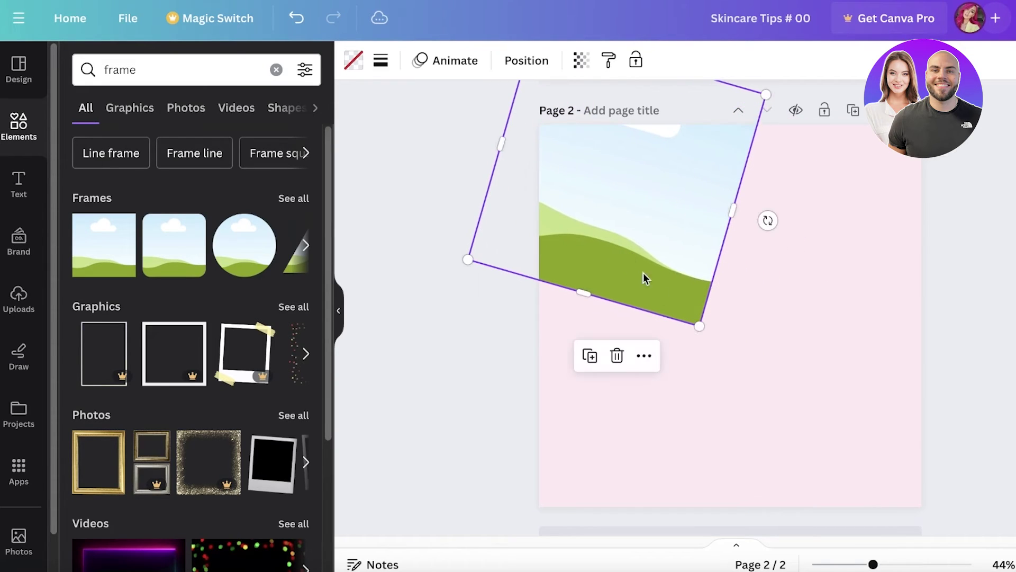
- Resize the tilted frame, move it back near the page centre and straighten it upright
{"action": "left_click_drag", "start_coordinate": [699, 327], "coordinate": [745, 404]}
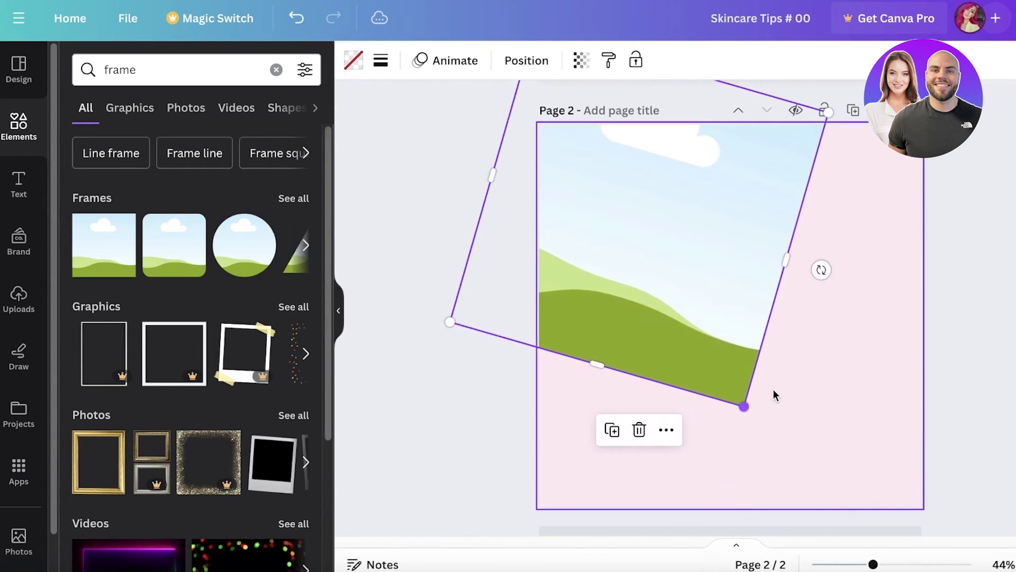
{"action": "left_click_drag", "start_coordinate": [683, 296], "coordinate": [699, 312]}
{"action": "left_click_drag", "start_coordinate": [799, 419], "coordinate": [787, 295]}
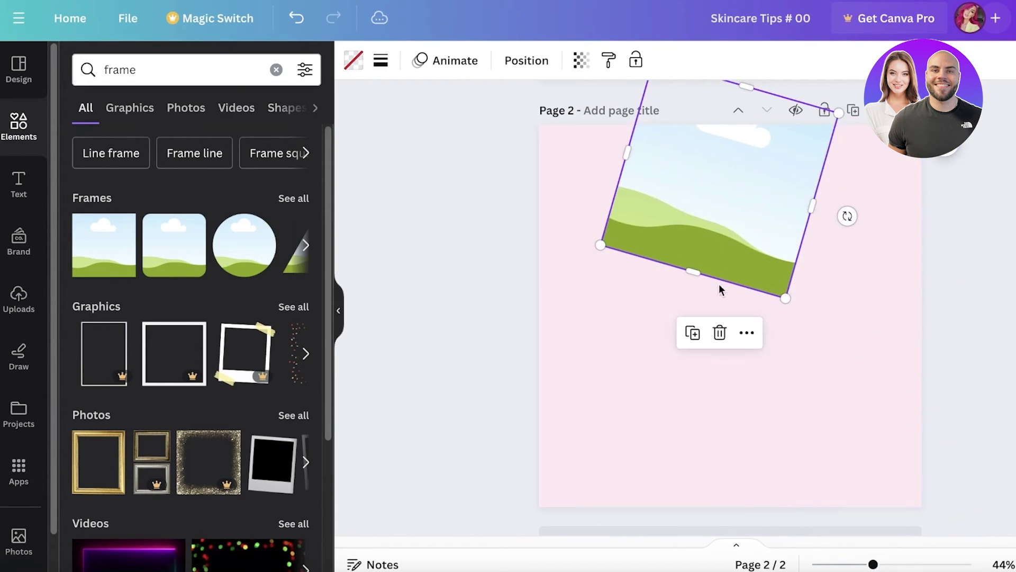
{"action": "left_click_drag", "start_coordinate": [711, 233], "coordinate": [703, 338]}
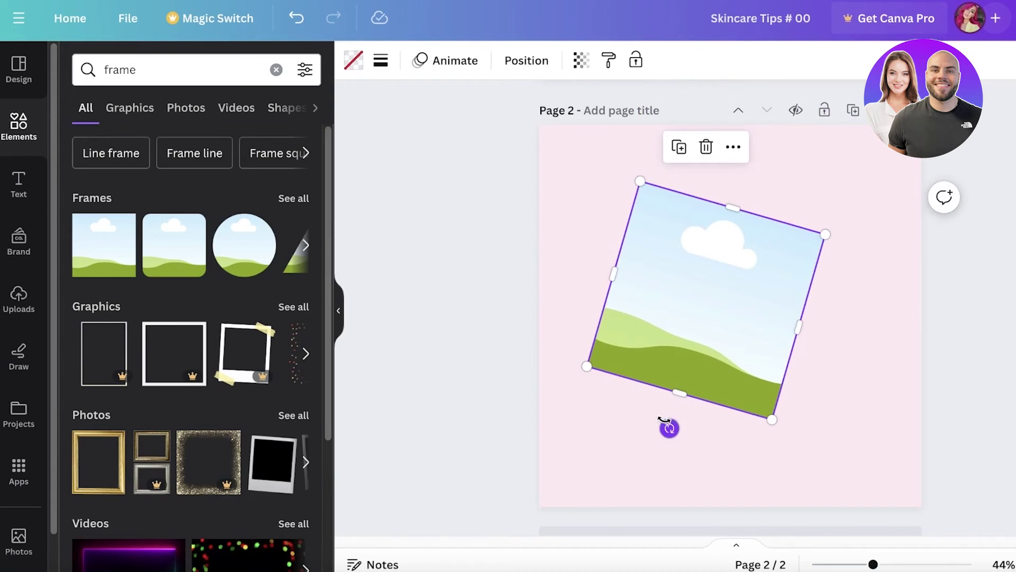
{"action": "left_click_drag", "start_coordinate": [669, 427], "coordinate": [705, 434]}
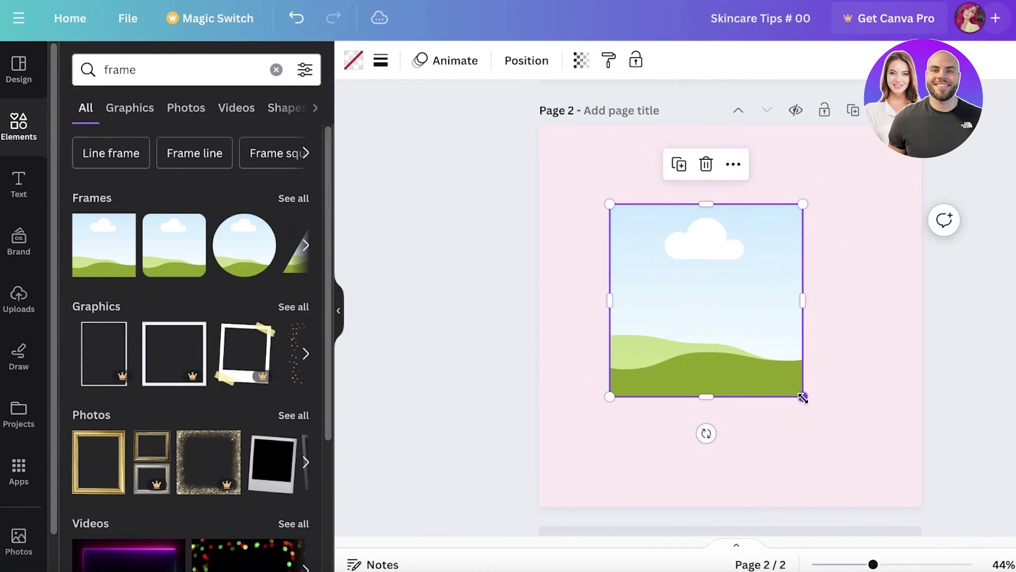
- Enlarge the frame beyond the page size and position it so its lower-right part covers the page's upper-left area
{"action": "left_click_drag", "start_coordinate": [803, 398], "coordinate": [1014, 570]}
{"action": "left_click_drag", "start_coordinate": [894, 445], "coordinate": [551, 128]}
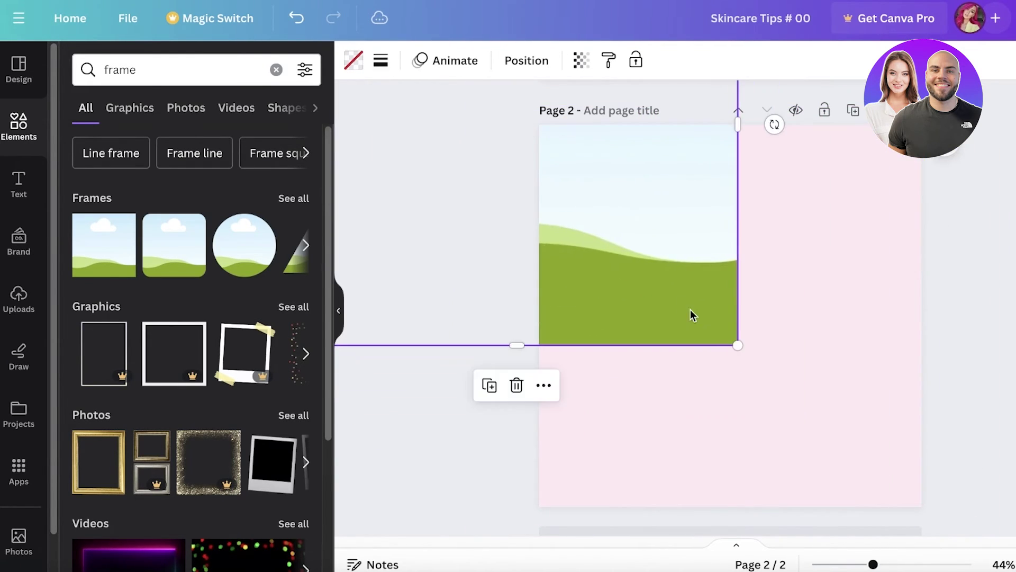
{"action": "left_click_drag", "start_coordinate": [739, 347], "coordinate": [842, 416]}
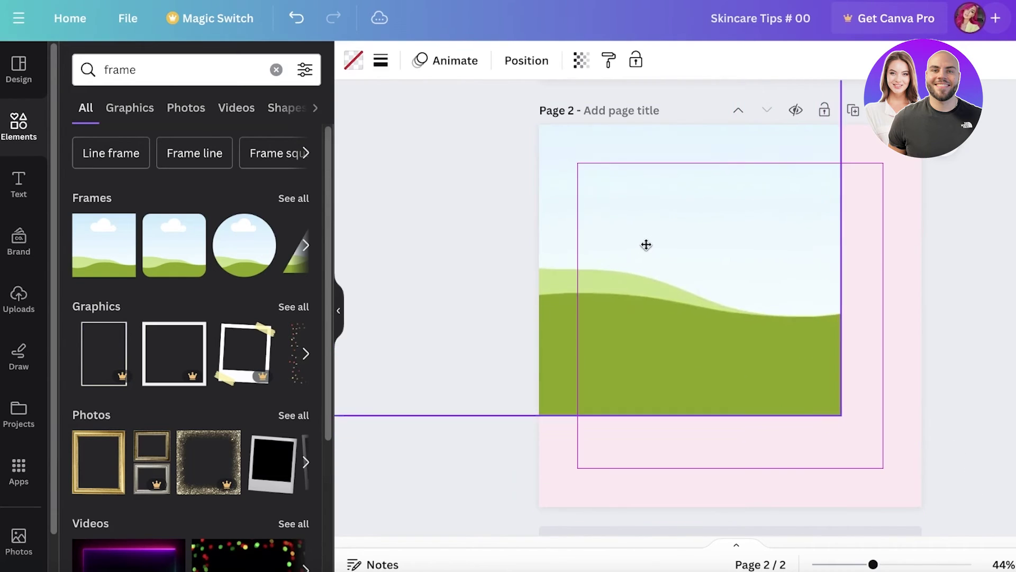
{"action": "left_click_drag", "start_coordinate": [647, 245], "coordinate": [621, 211]}
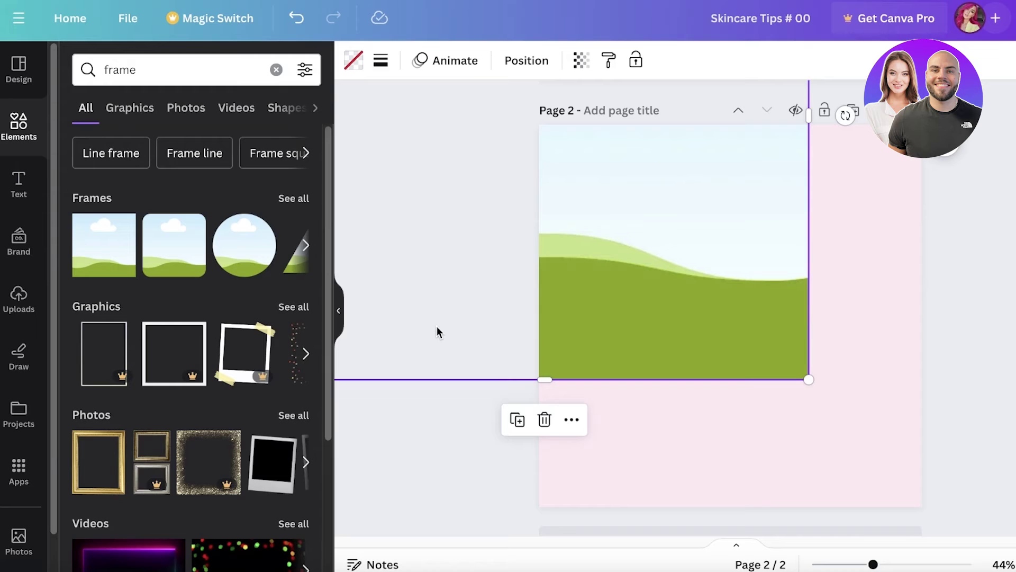
- Duplicate the large frame, shrink the copy and position it over the page's lower-right area, overlapping the first frame
{"action": "key", "text": "shift+Right"}
{"action": "key", "text": "shift+Right"}
{"action": "key", "text": "shift+Down"}
{"action": "key", "text": "shift+Down"}
{"action": "left_click_drag", "start_coordinate": [643, 287], "coordinate": [707, 259]}
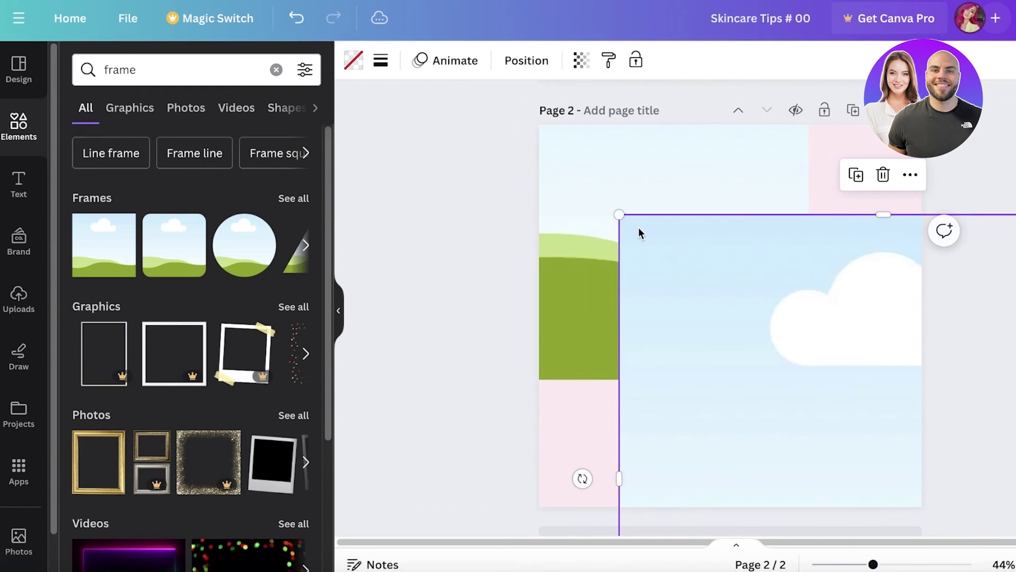
{"action": "left_click_drag", "start_coordinate": [615, 212], "coordinate": [720, 316]}
{"action": "left_click_drag", "start_coordinate": [866, 396], "coordinate": [783, 311]}
{"action": "left_click", "coordinate": [19, 151]}
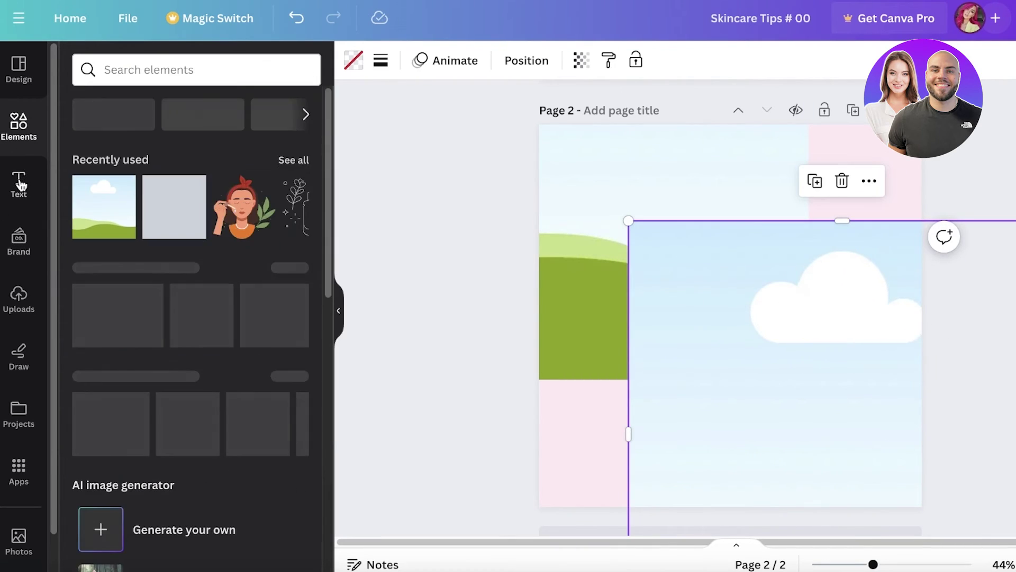
- Search the elements library for "makeup" and show only photos
{"action": "left_click", "coordinate": [132, 75]}
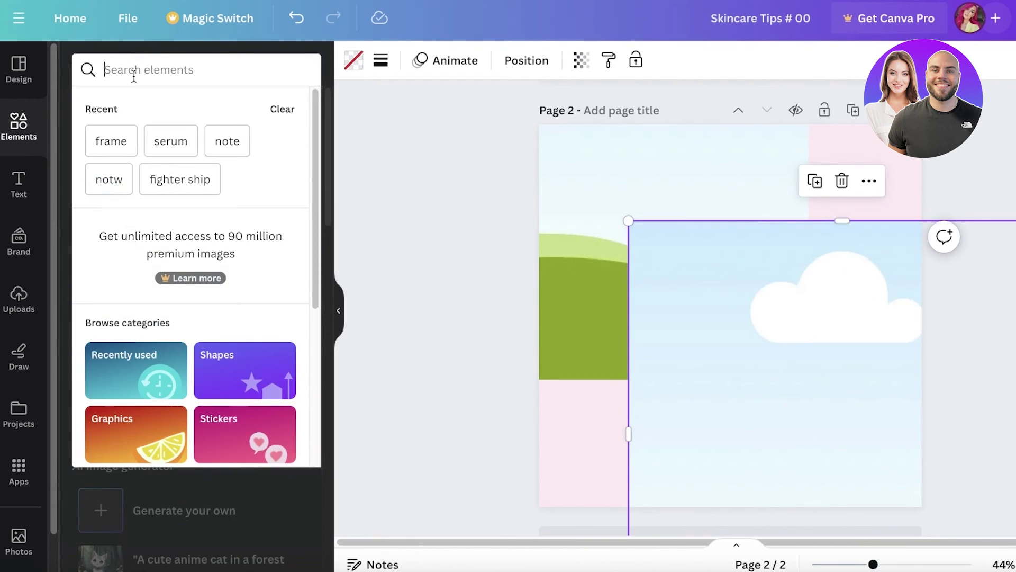
{"action": "type", "text": "makeup"}
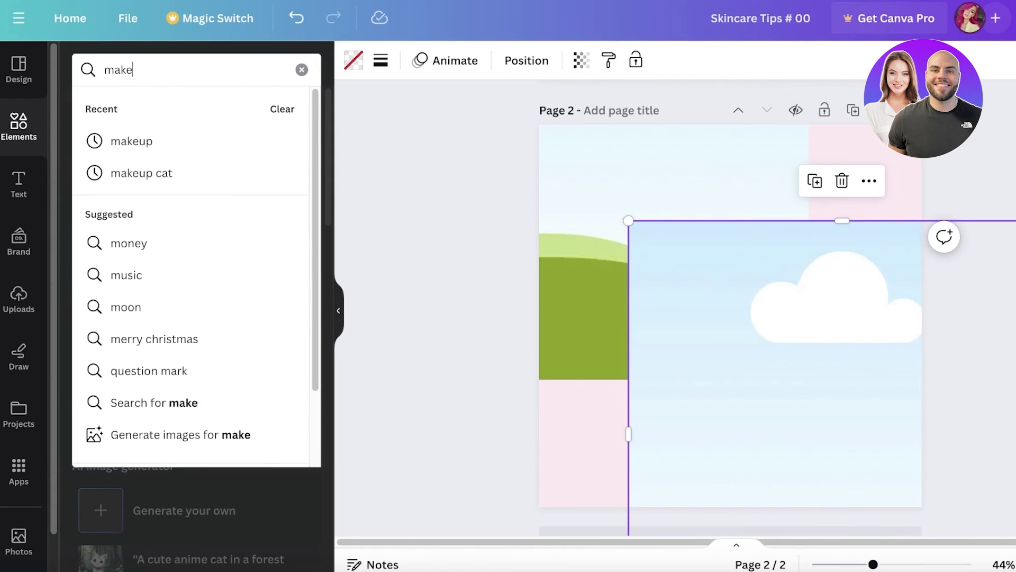
{"action": "key", "text": "Return"}
{"action": "left_click", "coordinate": [294, 306]}
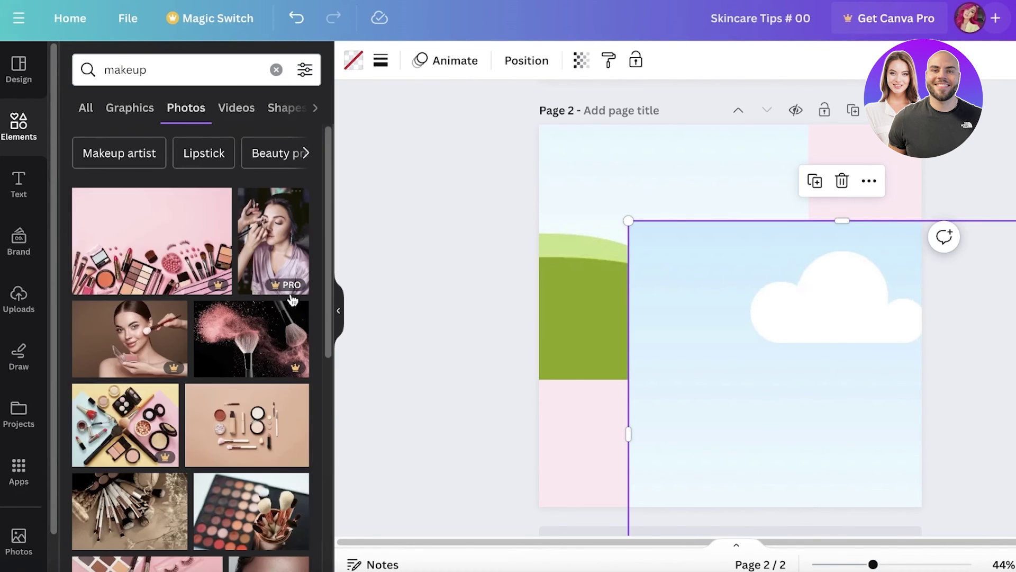
- Fill the lower-right frame with the red compact and palette photo, and the upper-left frame with the recommended wide palette photo
{"action": "scroll", "coordinate": [210, 442], "scroll_direction": "down", "scroll_amount": 2}
{"action": "scroll", "coordinate": [210, 442], "scroll_direction": "down", "scroll_amount": 6}
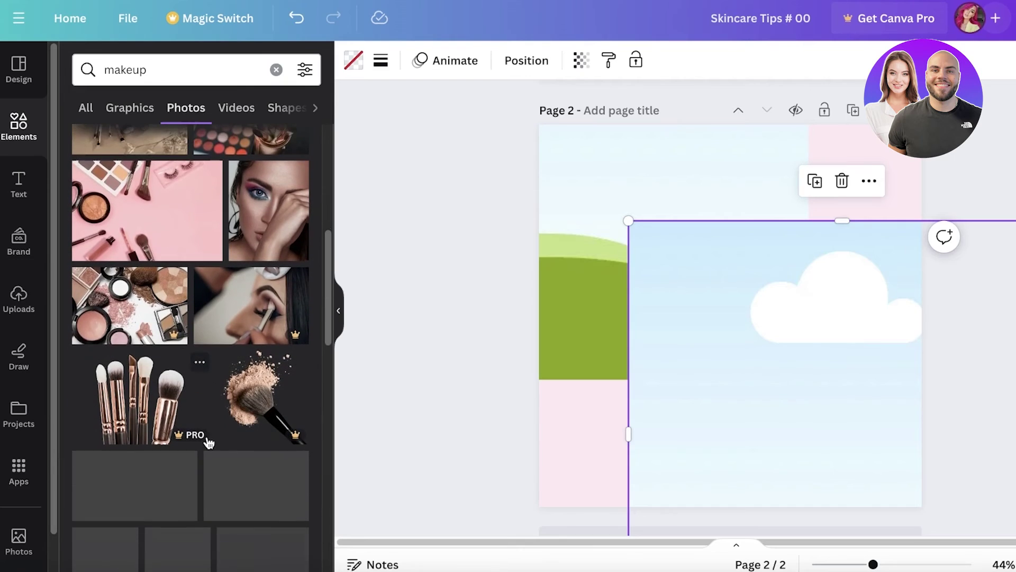
{"action": "scroll", "coordinate": [265, 352], "scroll_direction": "down", "scroll_amount": 3}
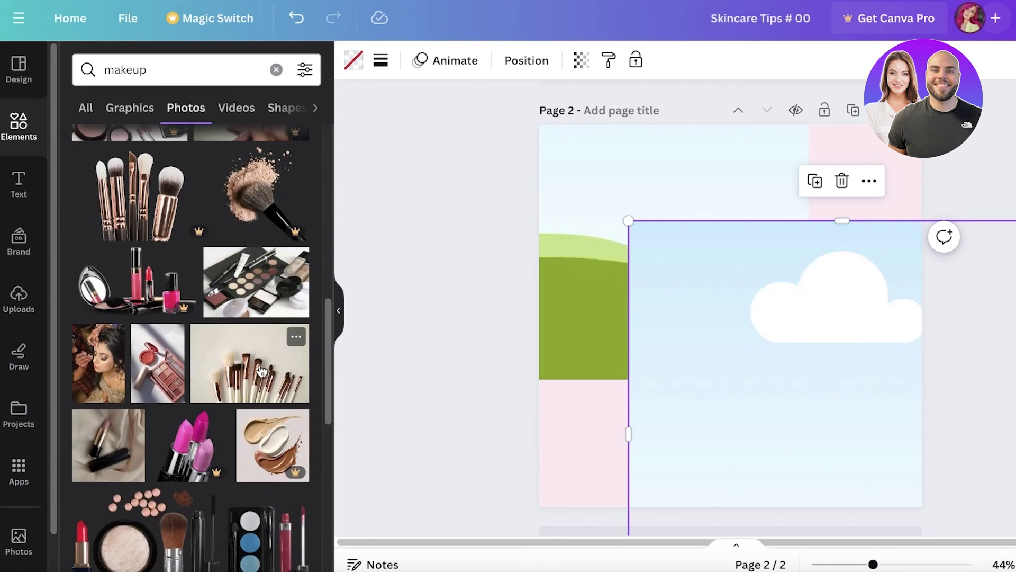
{"action": "left_click", "coordinate": [147, 356]}
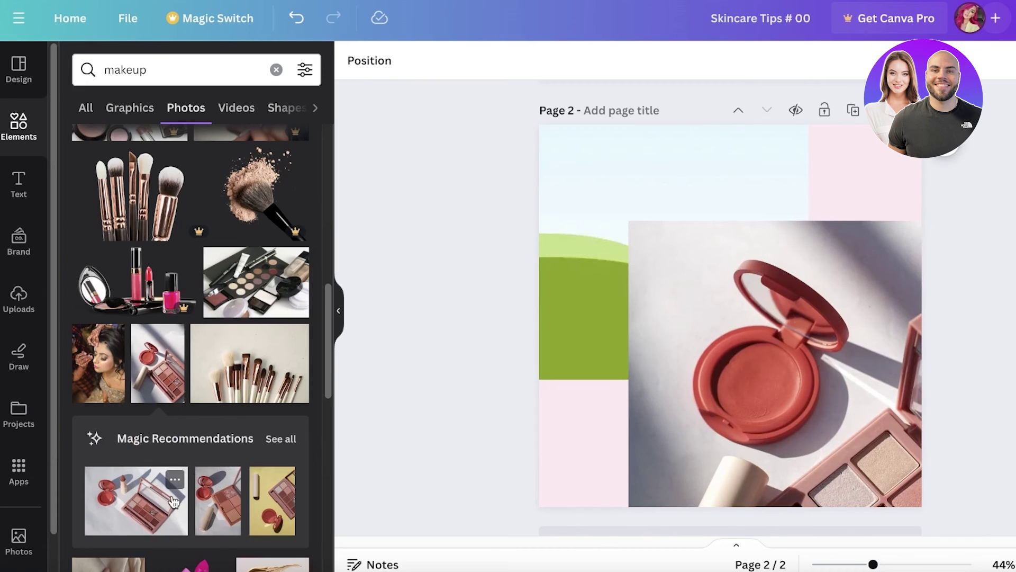
{"action": "left_click_drag", "start_coordinate": [174, 501], "coordinate": [608, 213]}
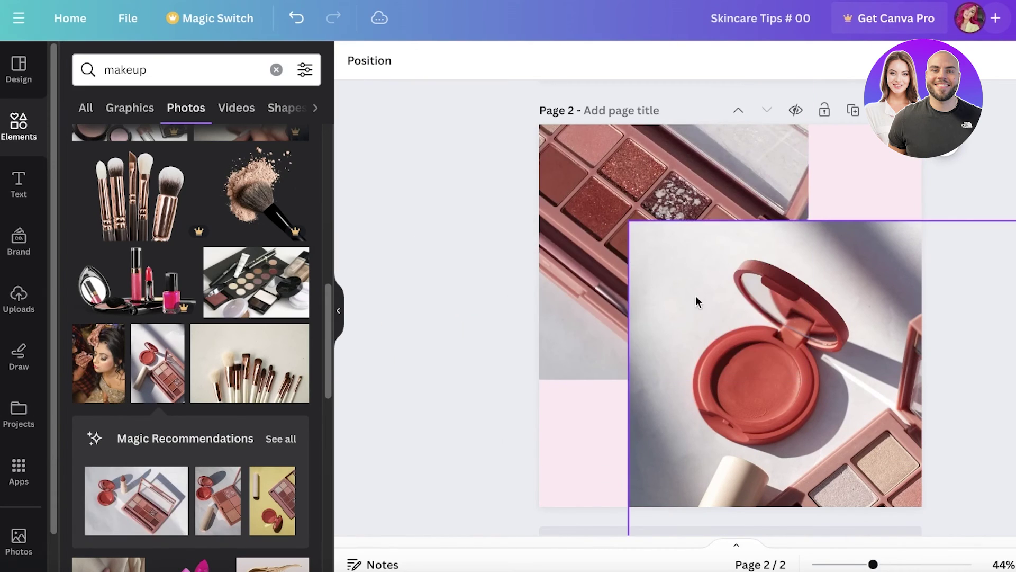
- Search the elements library for "frame"
{"action": "left_click", "coordinate": [38, 197]}
{"action": "left_click", "coordinate": [24, 127]}
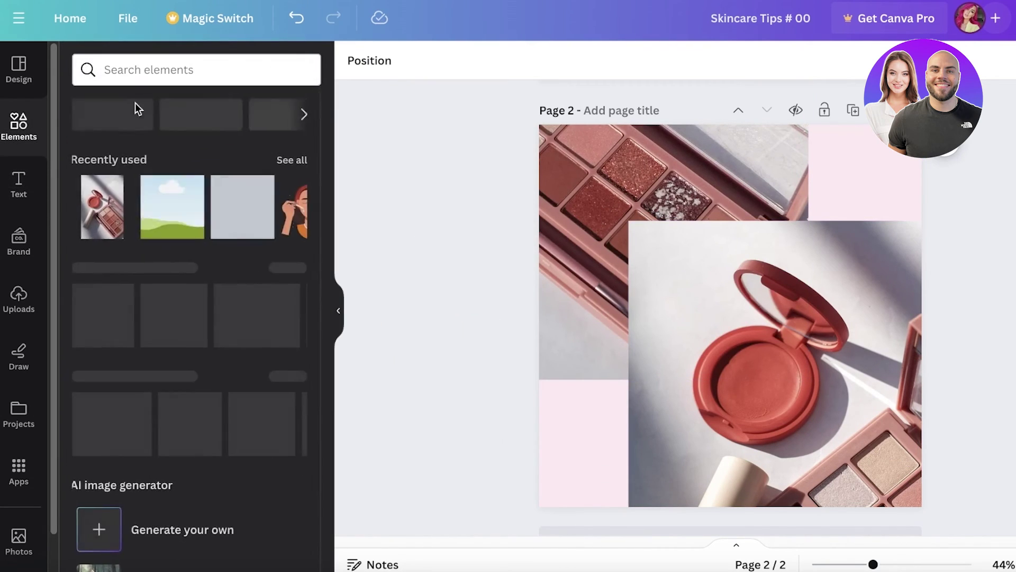
{"action": "left_click", "coordinate": [170, 78]}
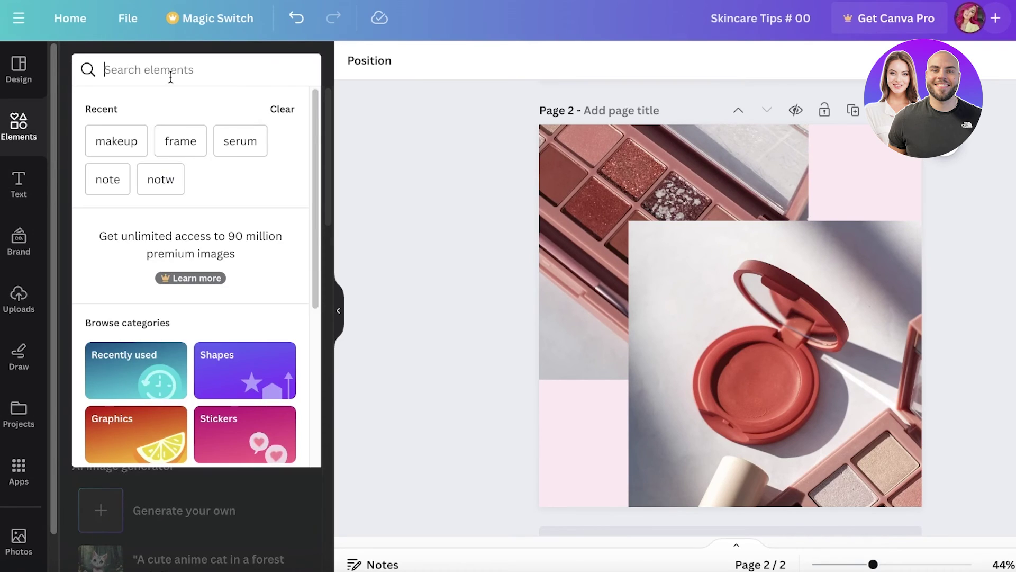
{"action": "type", "text": "g"}
{"action": "key", "text": "BackSpace"}
{"action": "type", "text": "framw"}
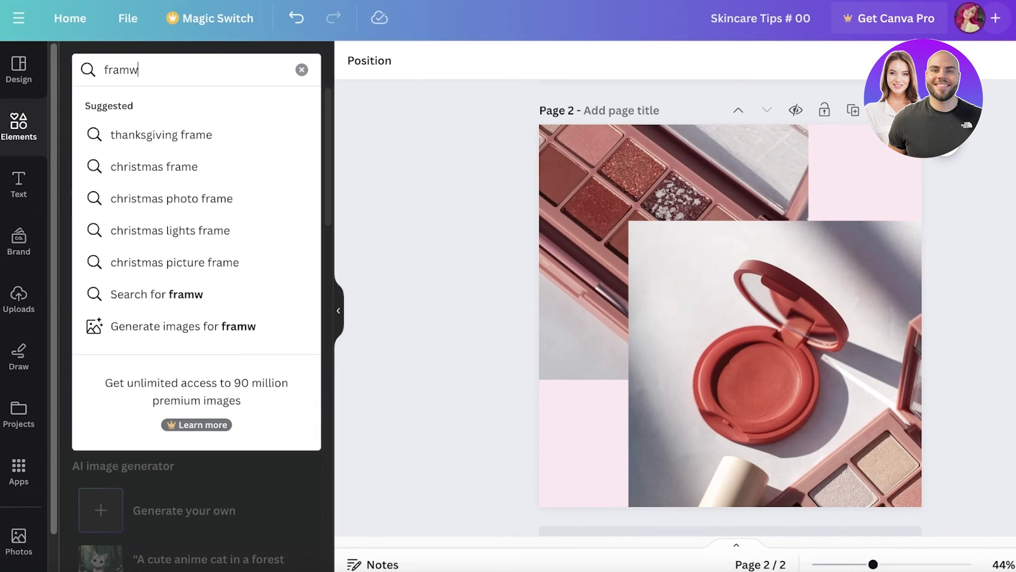
{"action": "key", "text": "BackSpace"}
{"action": "type", "text": "e"}
{"action": "key", "text": "Return"}
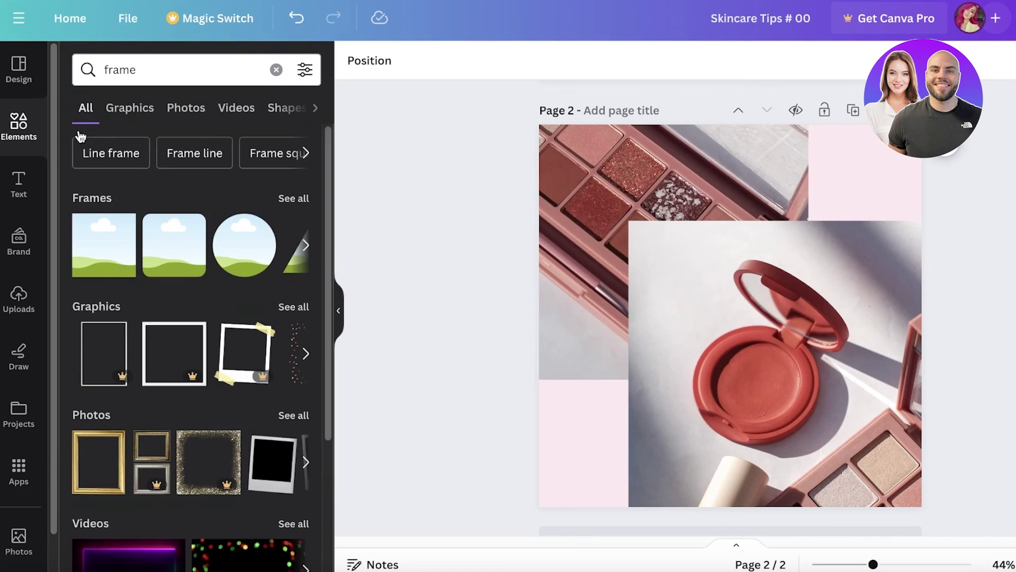
- Add a circular frame to page 2, enlarge it and position it near the page centre, overlapping both photos
{"action": "left_click", "coordinate": [226, 249]}
{"action": "left_click_drag", "start_coordinate": [656, 322], "coordinate": [640, 279]}
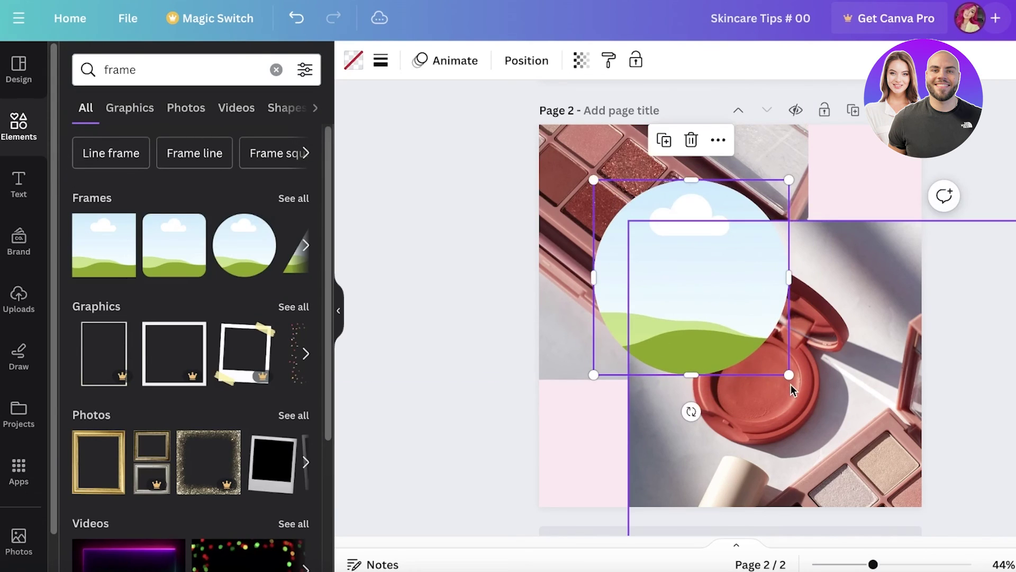
{"action": "left_click_drag", "start_coordinate": [788, 377], "coordinate": [884, 469]}
{"action": "left_click_drag", "start_coordinate": [728, 290], "coordinate": [717, 272]}
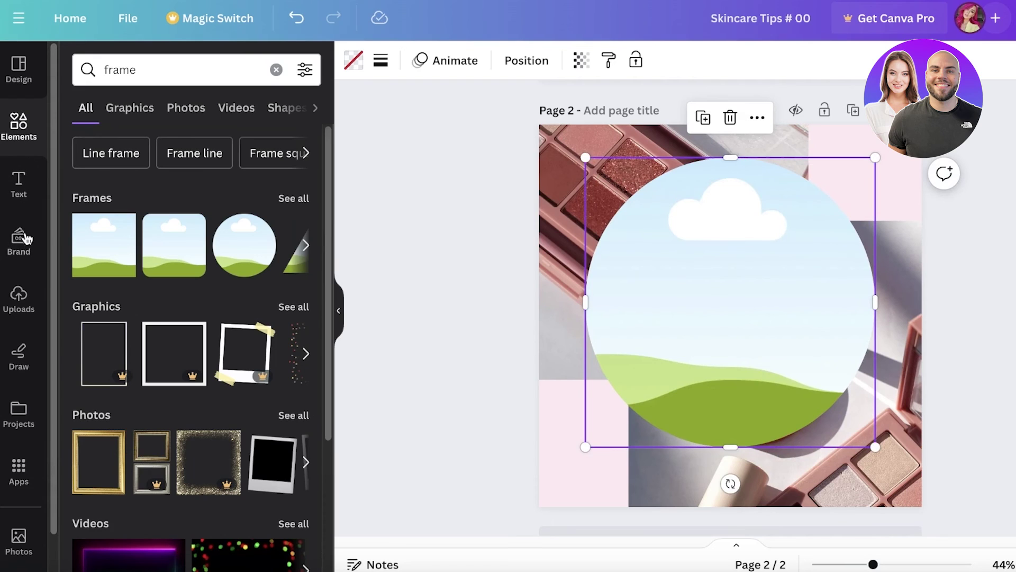
- Fill the circular frame with the recently used wide photo of the makeup palette, lipstick and compact, and deselect it
{"action": "left_click", "coordinate": [24, 265]}
{"action": "left_click", "coordinate": [12, 147]}
{"action": "left_click", "coordinate": [12, 148]}
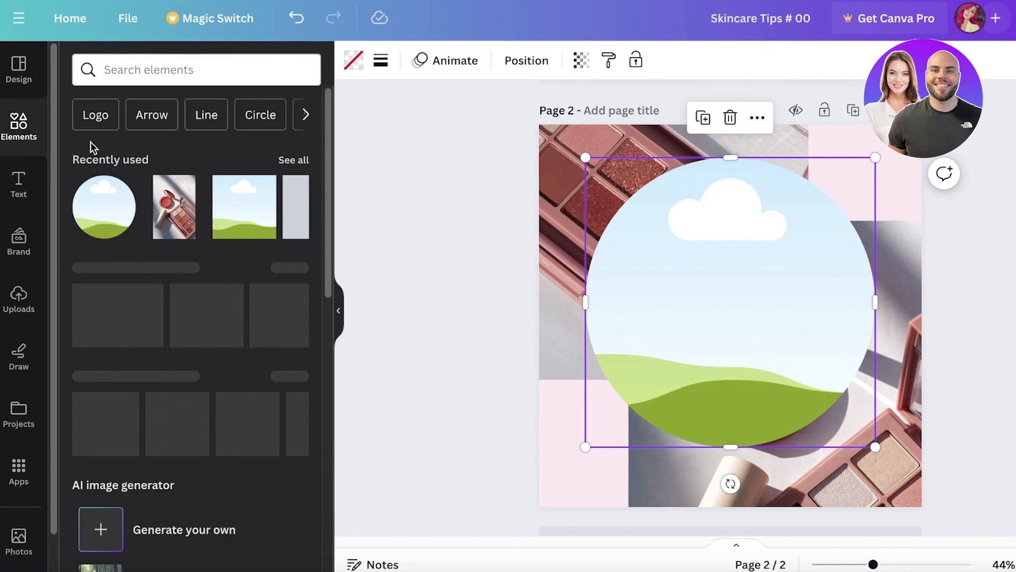
{"action": "scroll", "coordinate": [156, 354], "scroll_direction": "down", "scroll_amount": 9}
{"action": "left_click_drag", "start_coordinate": [126, 365], "coordinate": [78, 362]}
{"action": "left_click", "coordinate": [292, 322]}
{"action": "left_click_drag", "start_coordinate": [119, 239], "coordinate": [644, 296]}
{"action": "left_click", "coordinate": [988, 281]}
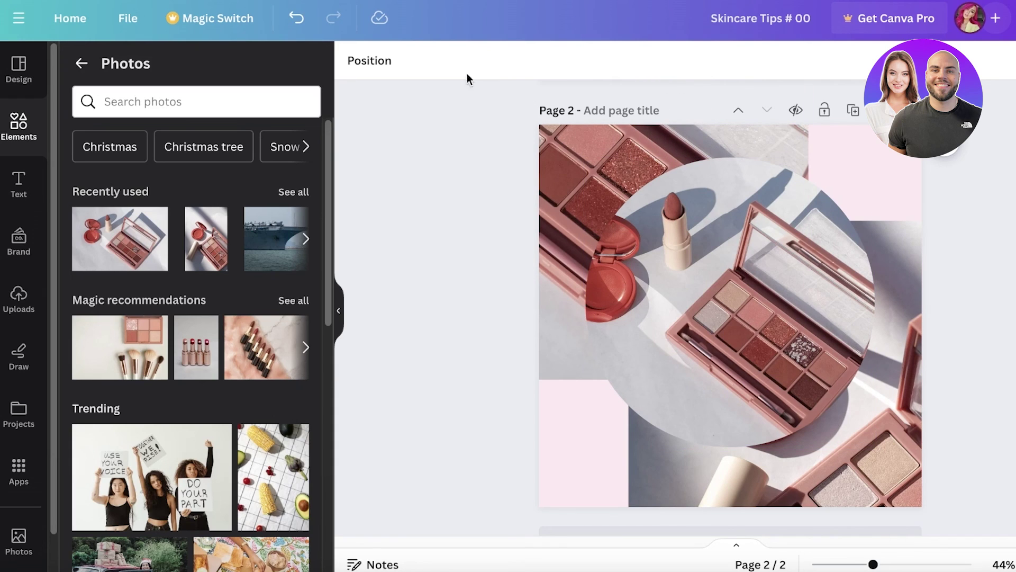
- Leave the design editor and return to the Canva home page
{"action": "left_click", "coordinate": [24, 20]}
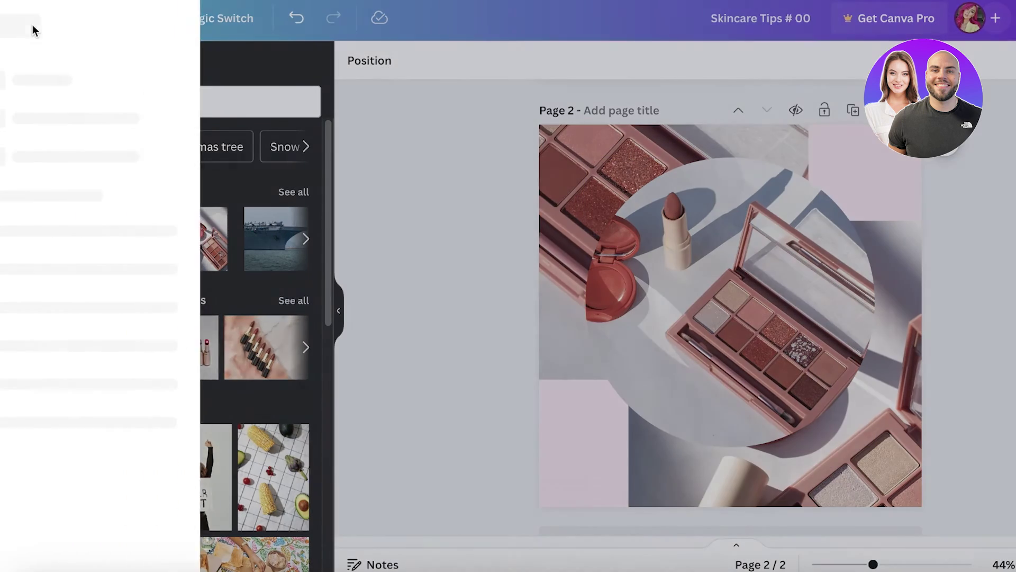
{"action": "left_click", "coordinate": [196, 19]}
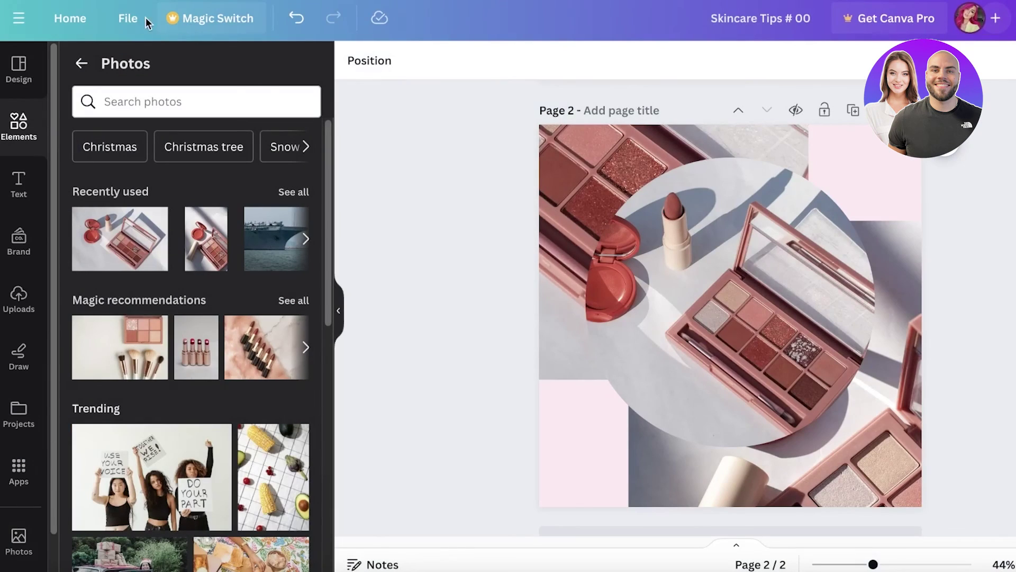
{"action": "left_click", "coordinate": [75, 8]}
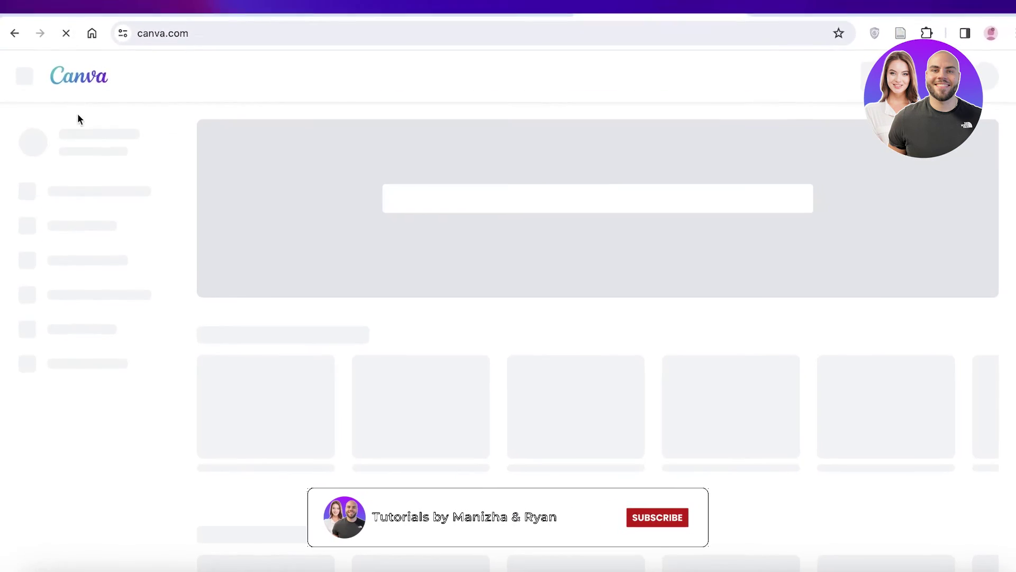